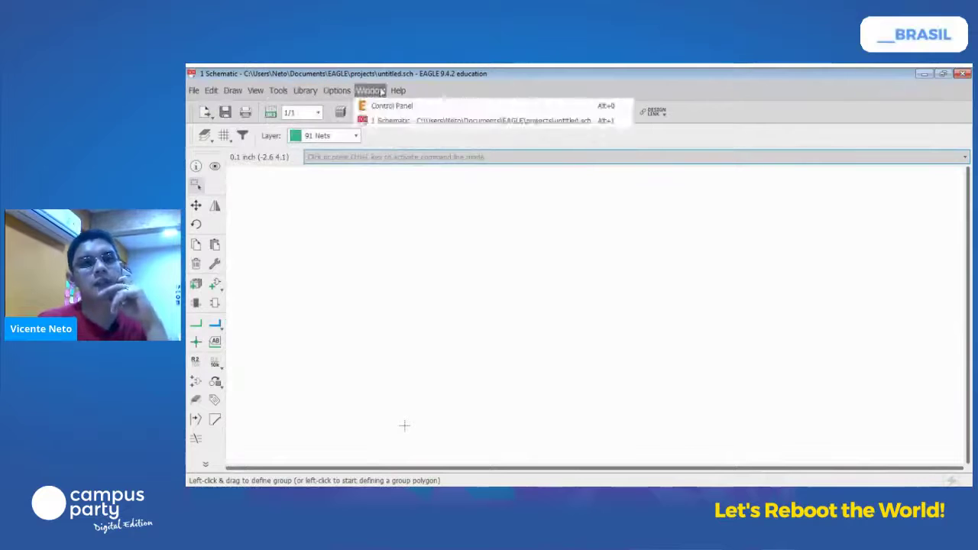
# Start the add command for the empty schematic and bring up its list of component libraries.
pyautogui.click(635, 77)
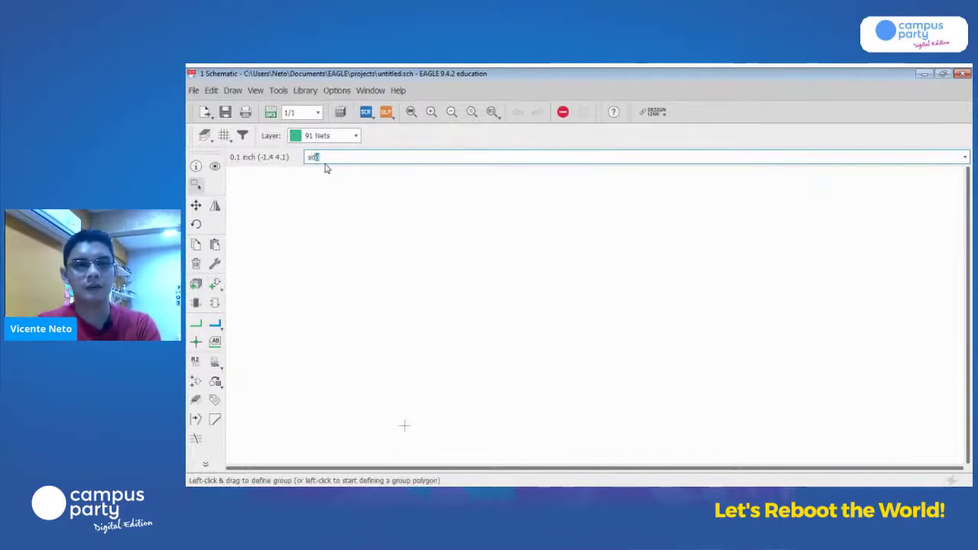
pyautogui.write('d')
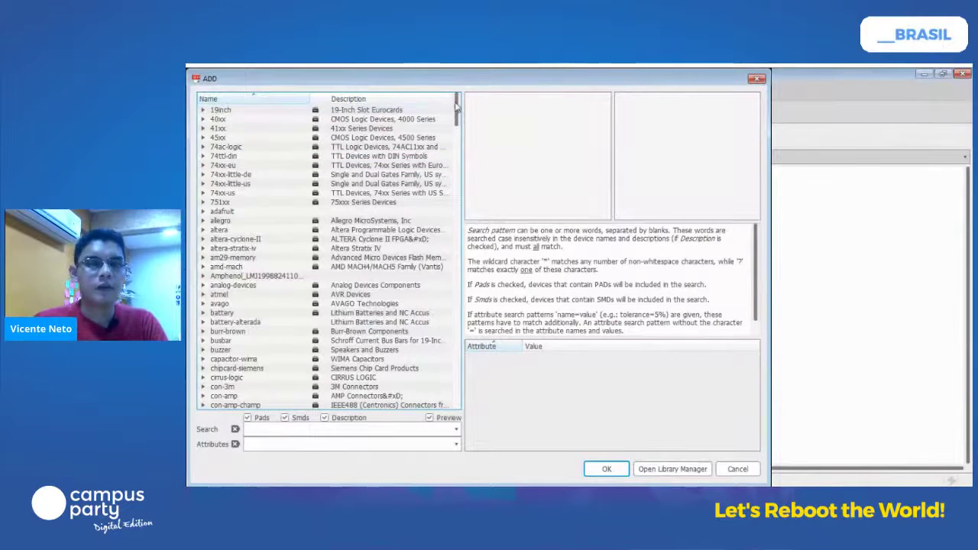
pyautogui.moveTo(456, 109)
pyautogui.mouseDown()
pyautogui.moveTo(454, 176)
pyautogui.moveTo(462, 104)
pyautogui.mouseUp()
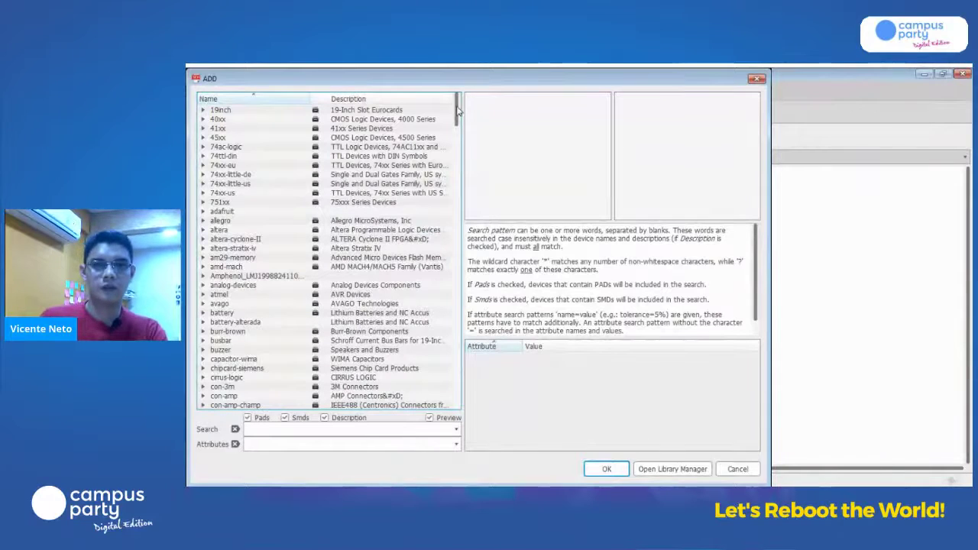
pyautogui.moveTo(458, 113)
pyautogui.mouseDown()
pyautogui.moveTo(468, 181)
pyautogui.moveTo(462, 110)
pyautogui.mouseUp()
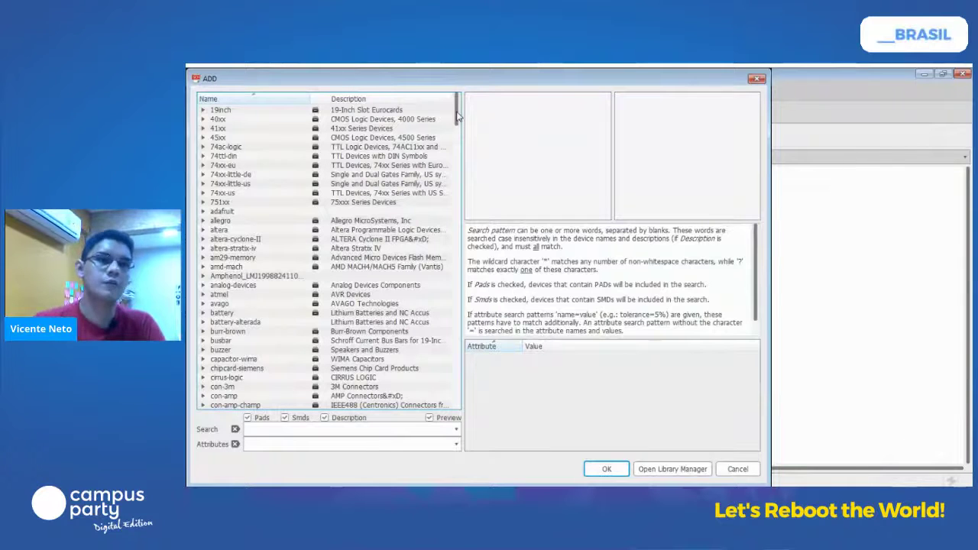
pyautogui.click(395, 428)
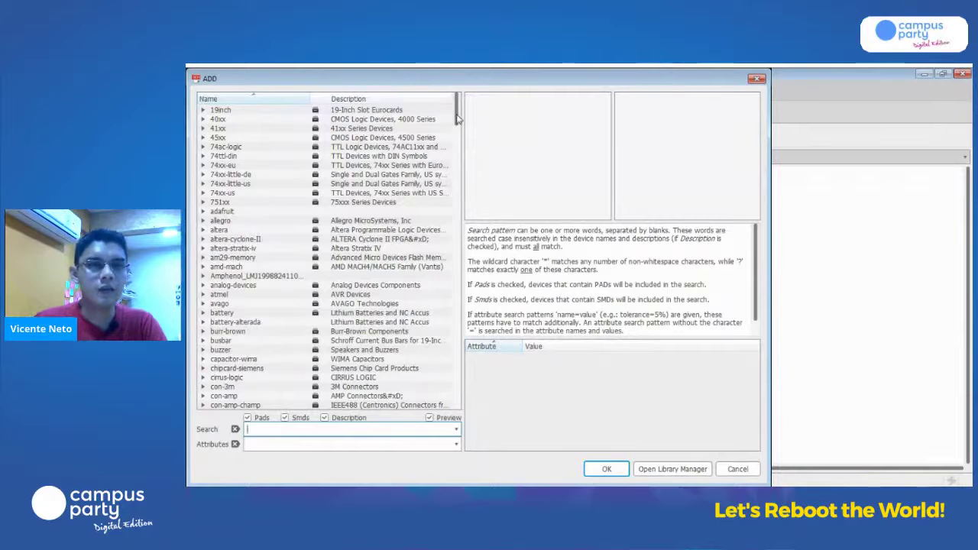
pyautogui.scroll(-4, 457, 118)
pyautogui.scroll(4, 457, 119)
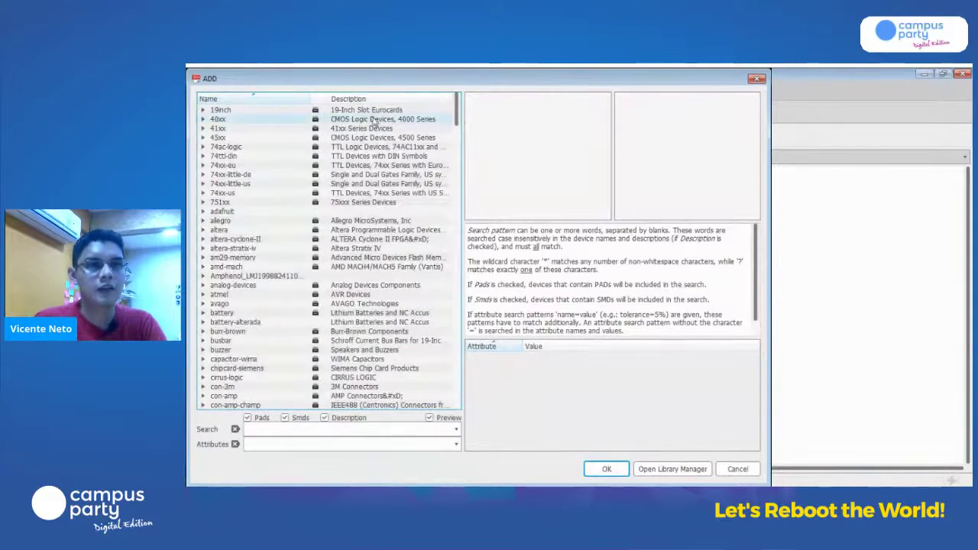
# Examine the contents of the 19inch library and the descriptions of the 40xx, 41xx, 45xx and 74ac-logic libraries.
pyautogui.doubleClick(220, 110)
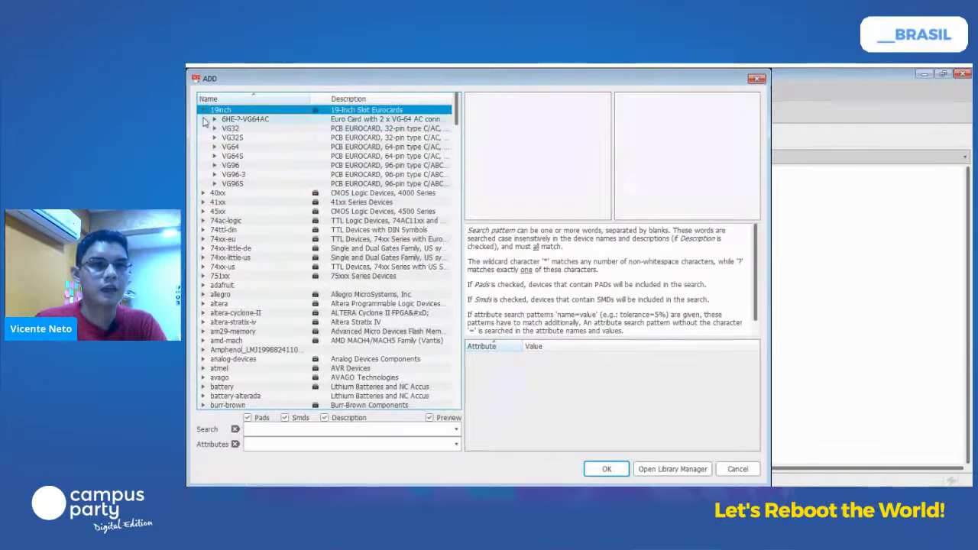
pyautogui.click(202, 112)
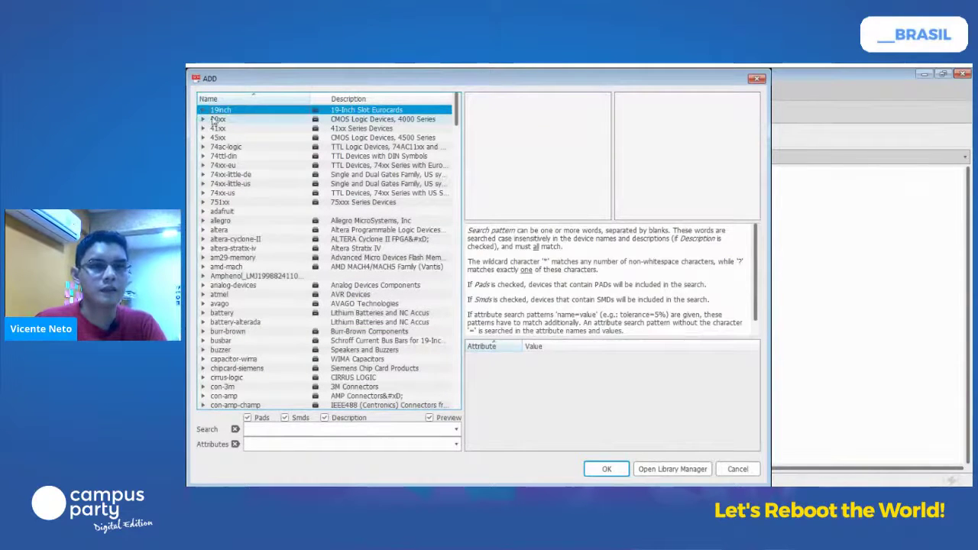
pyautogui.click(387, 121)
pyautogui.click(384, 128)
pyautogui.click(381, 137)
pyautogui.click(379, 147)
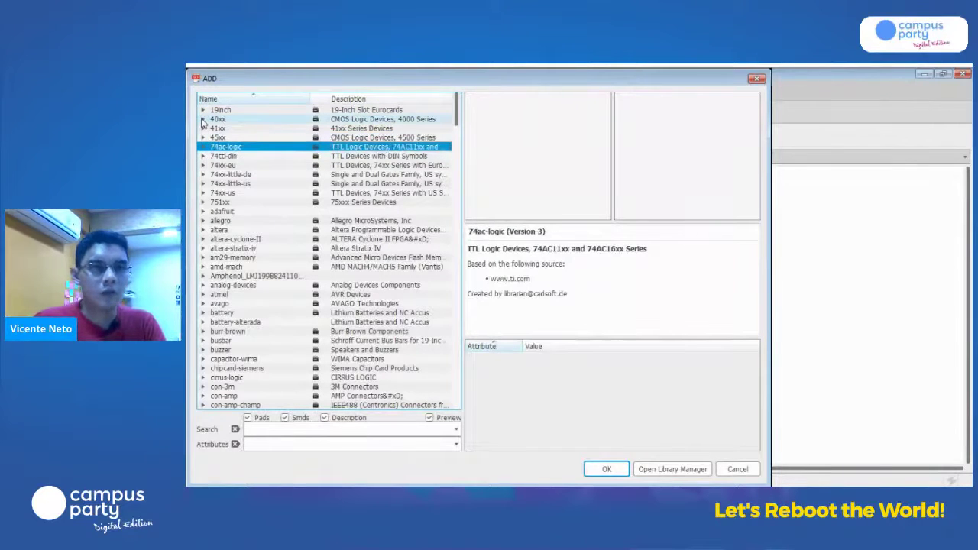
# Expand the 40xx library and look through its CMOS logic devices.
pyautogui.click(204, 120)
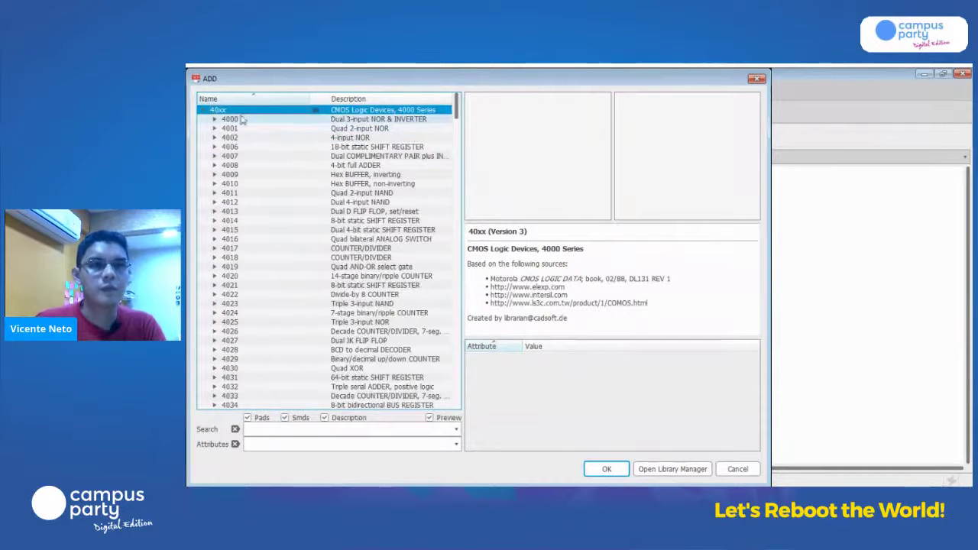
pyautogui.scroll(-2, 229, 130)
pyautogui.scroll(1, 313, 143)
pyautogui.scroll(1, 313, 143)
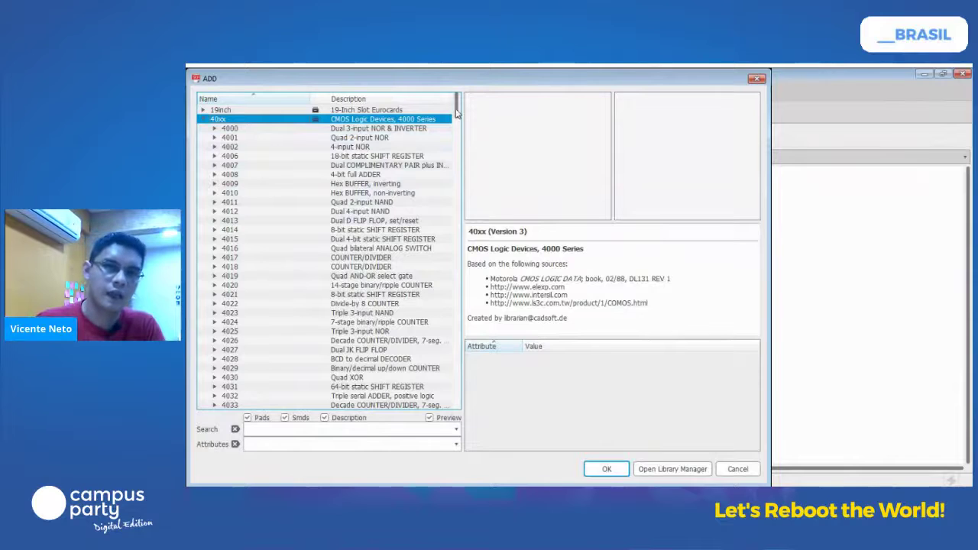
pyautogui.moveTo(457, 112)
pyautogui.mouseDown()
pyautogui.moveTo(461, 169)
pyautogui.moveTo(460, 115)
pyautogui.mouseUp()
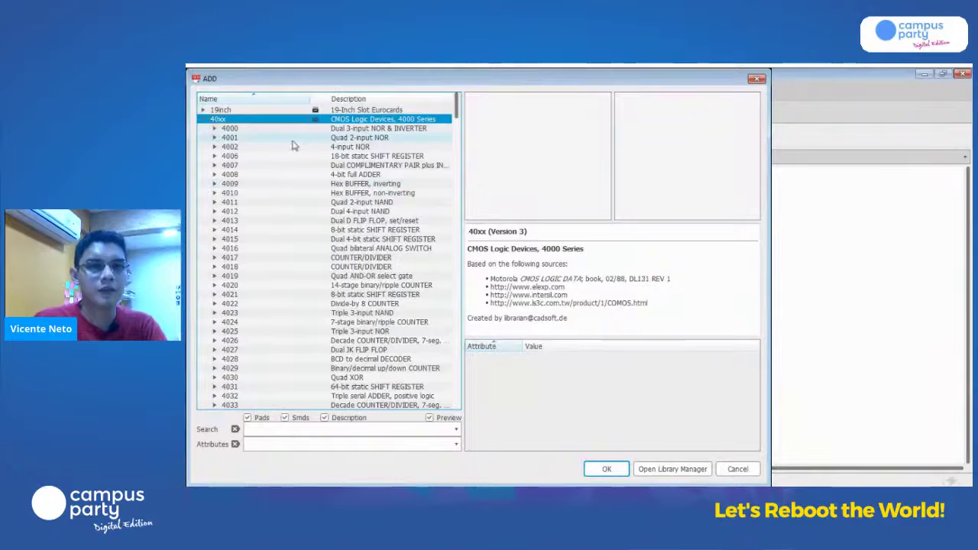
# Compare the symbol and package previews of the 4000D and 4000N variants, and collapse the 40xx library again.
pyautogui.click(215, 129)
pyautogui.click(259, 139)
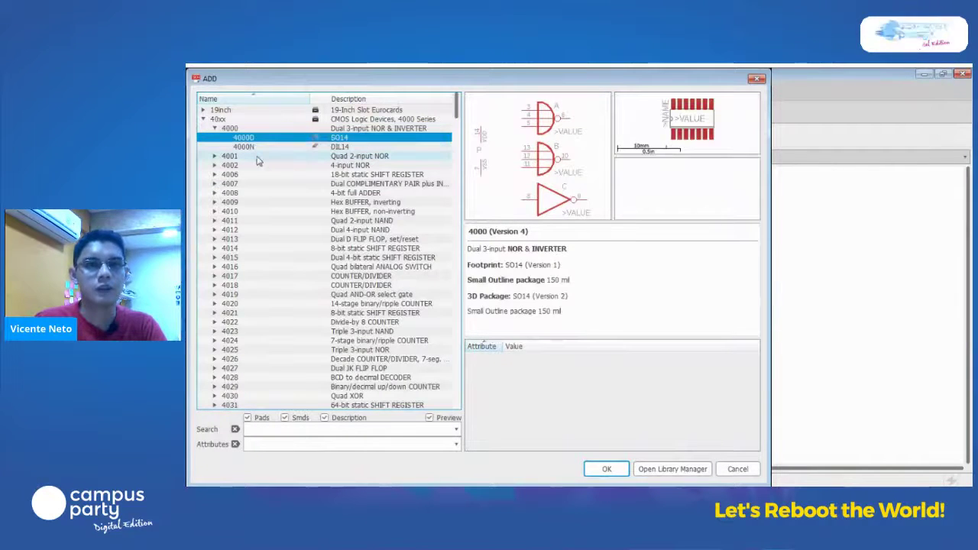
pyautogui.click(260, 147)
pyautogui.click(262, 138)
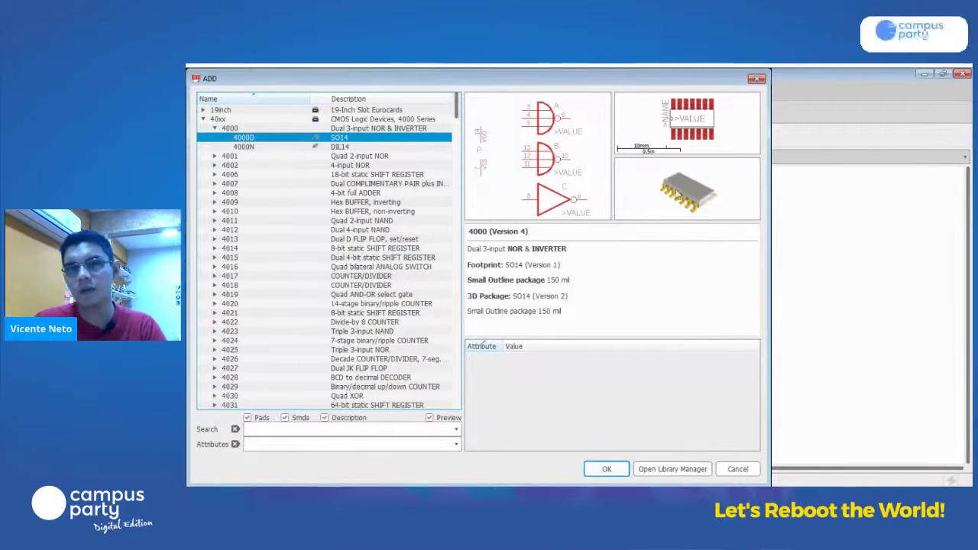
pyautogui.click(281, 147)
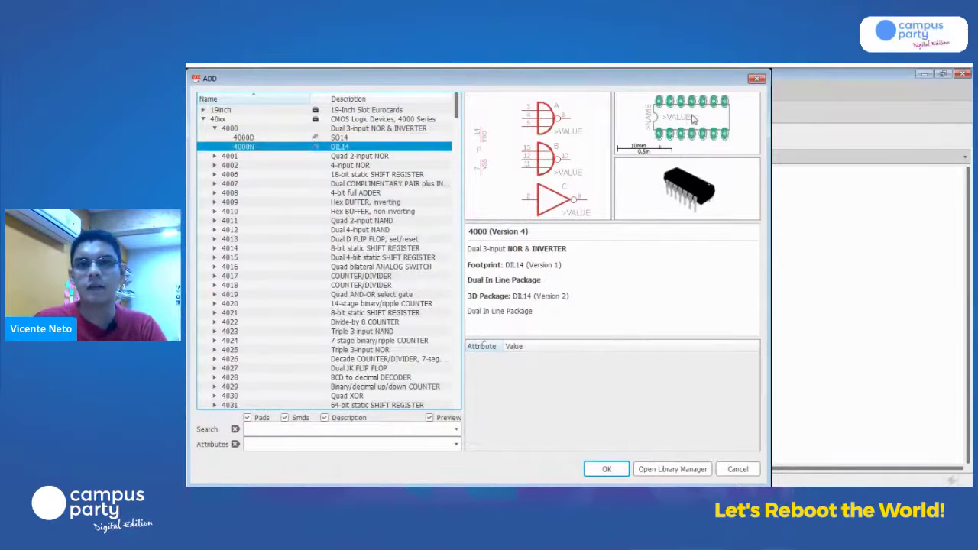
pyautogui.click(212, 129)
pyautogui.click(204, 119)
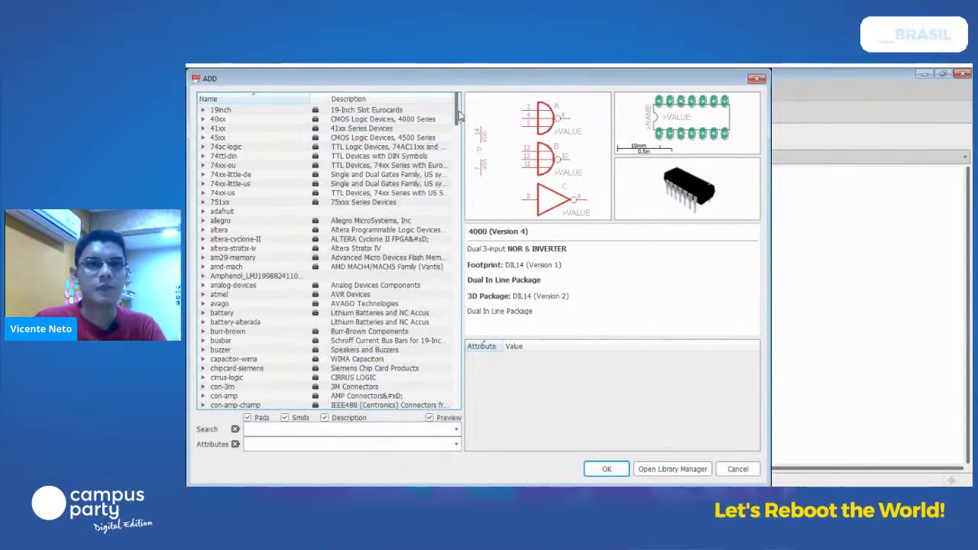
# Search the component libraries for "led" and look through the matching parts.
pyautogui.click(298, 429)
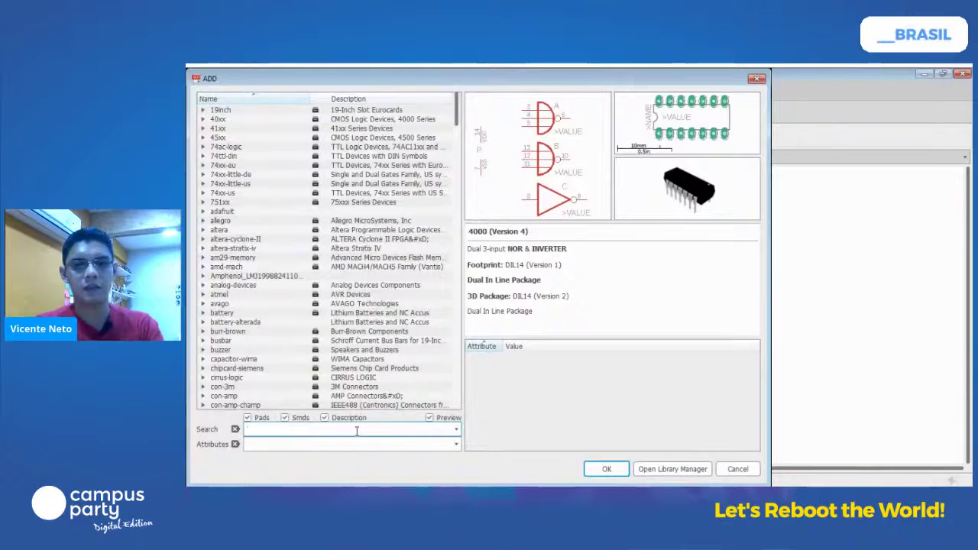
pyautogui.write('led')
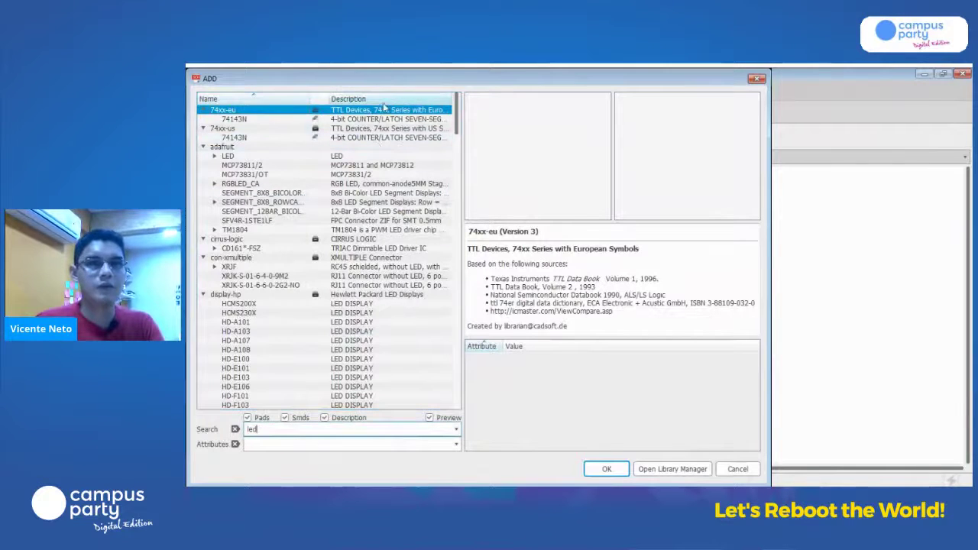
pyautogui.scroll(-1, 385, 239)
pyautogui.moveTo(457, 128); pyautogui.dragTo(485, 114)
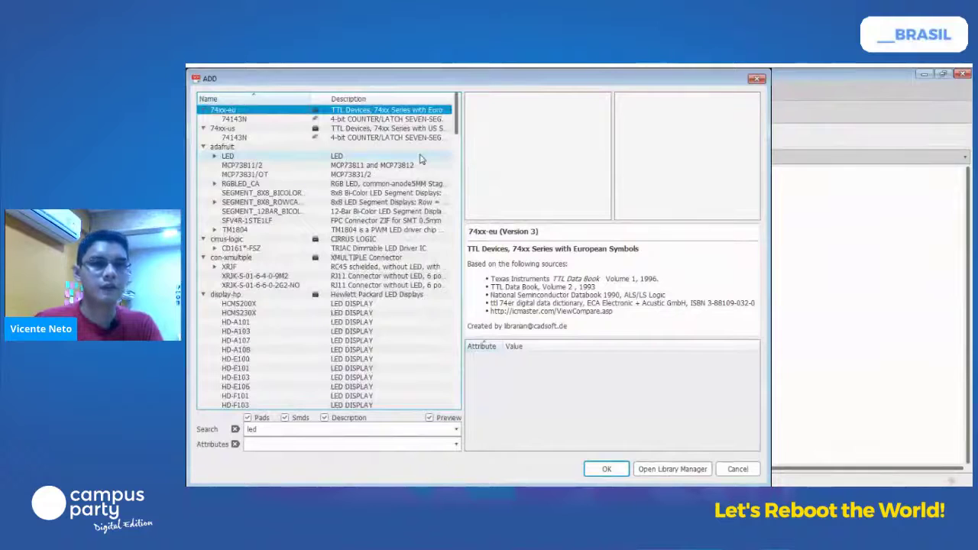
pyautogui.moveTo(459, 115); pyautogui.dragTo(463, 195)
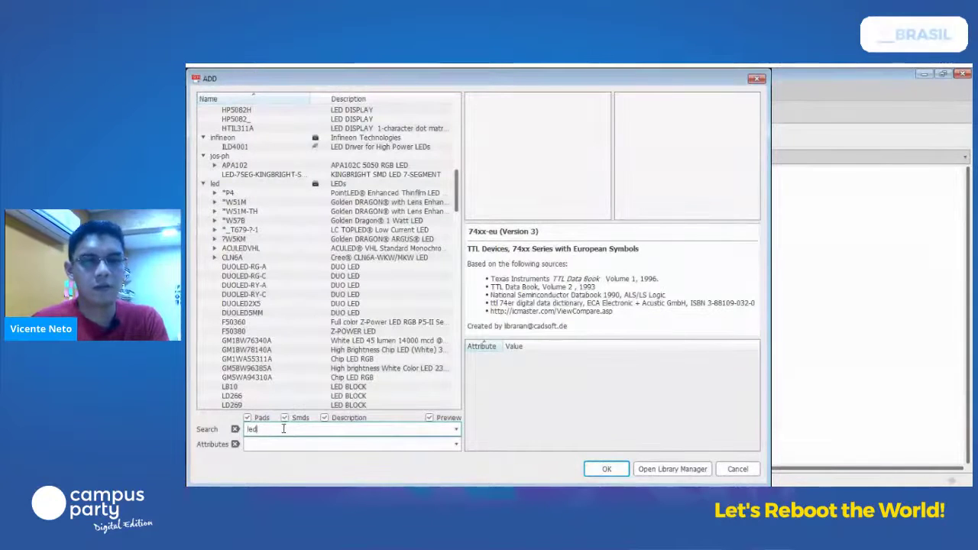
# Narrow the part search to "*led5*" and choose the LED5MM device from the led library for placement.
pyautogui.write('5*')
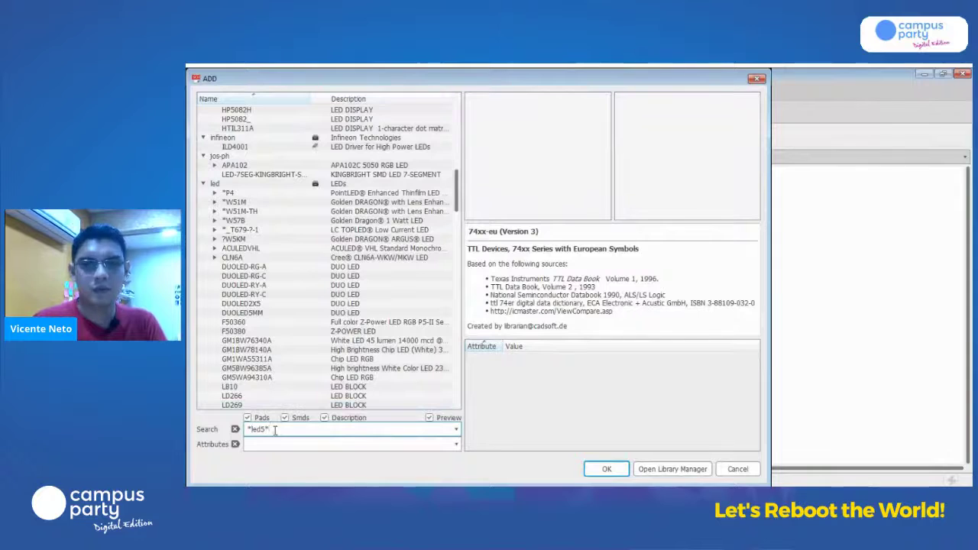
pyautogui.press('Return')
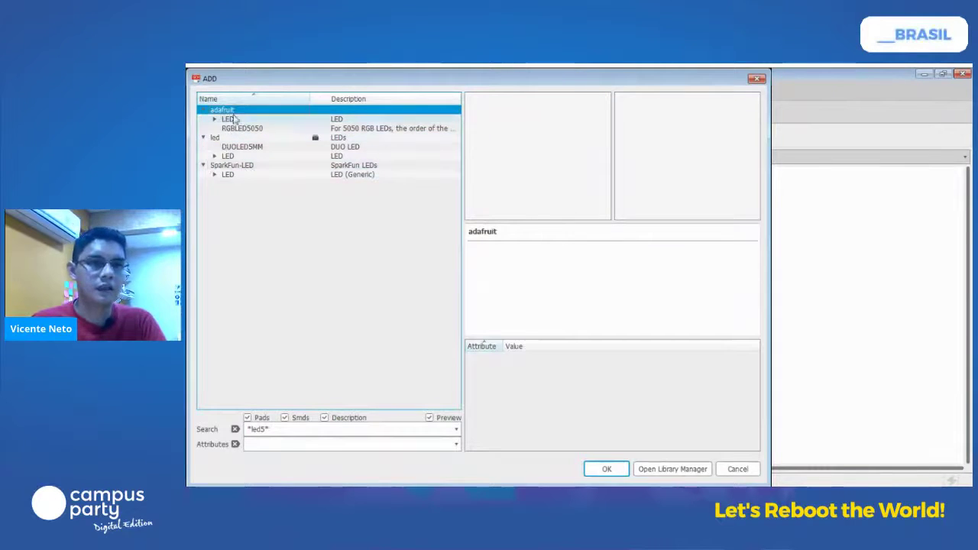
pyautogui.click(214, 156)
pyautogui.click(212, 158)
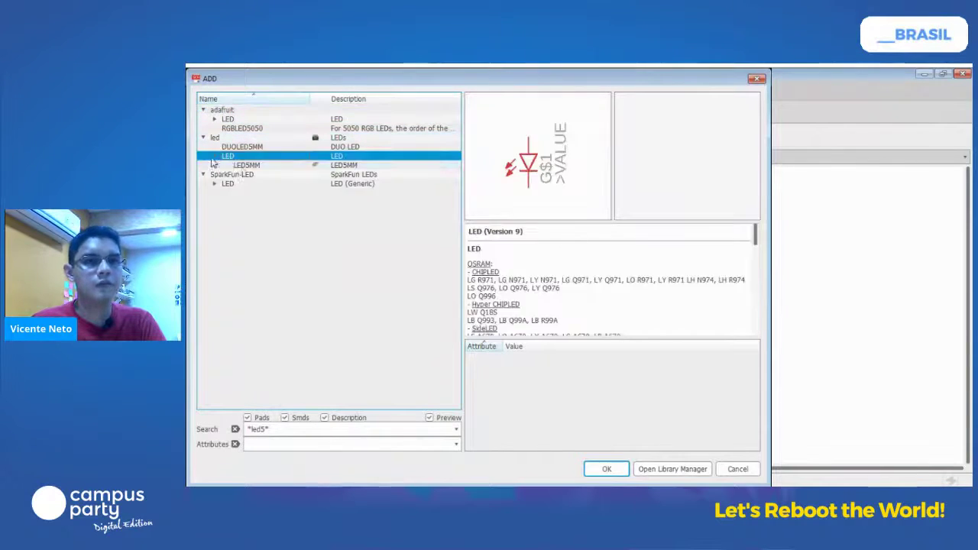
pyautogui.click(283, 166)
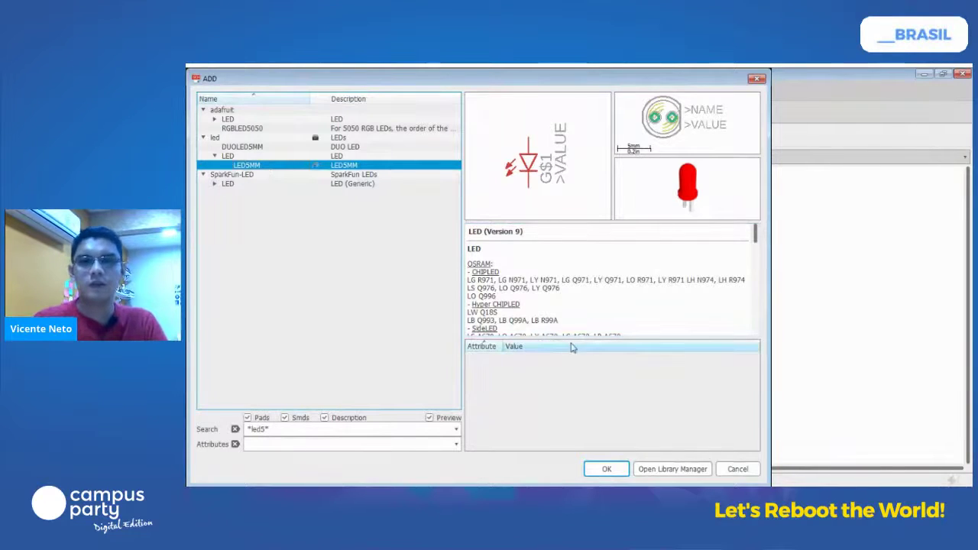
pyautogui.press('Return')
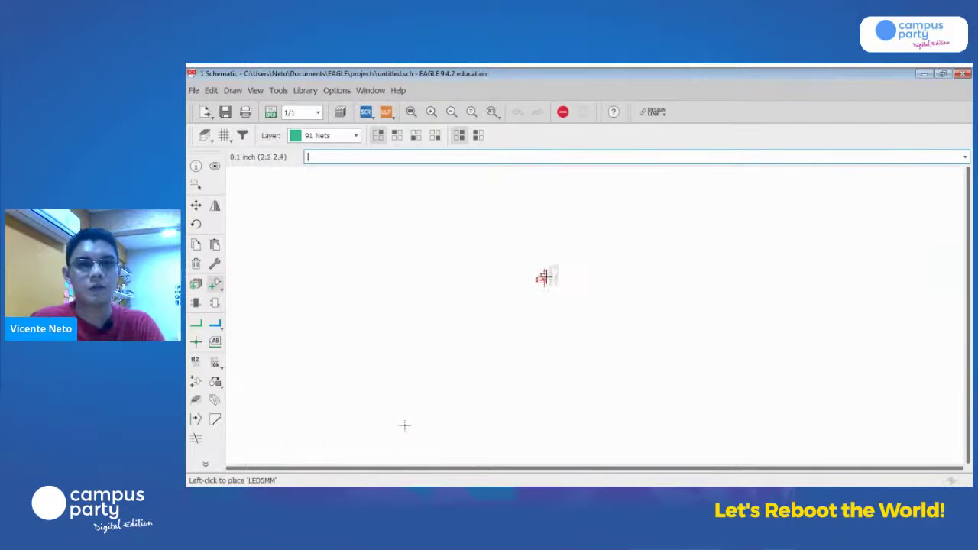
# Place three 5 mm LEDs side by side in a horizontal row on the schematic and end their placement.
pyautogui.click(562, 278)
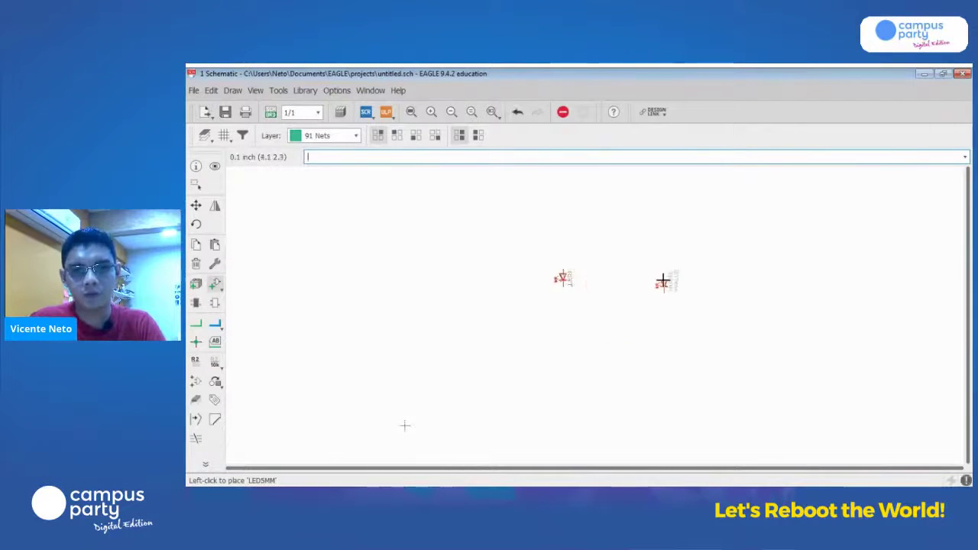
pyautogui.click(594, 275)
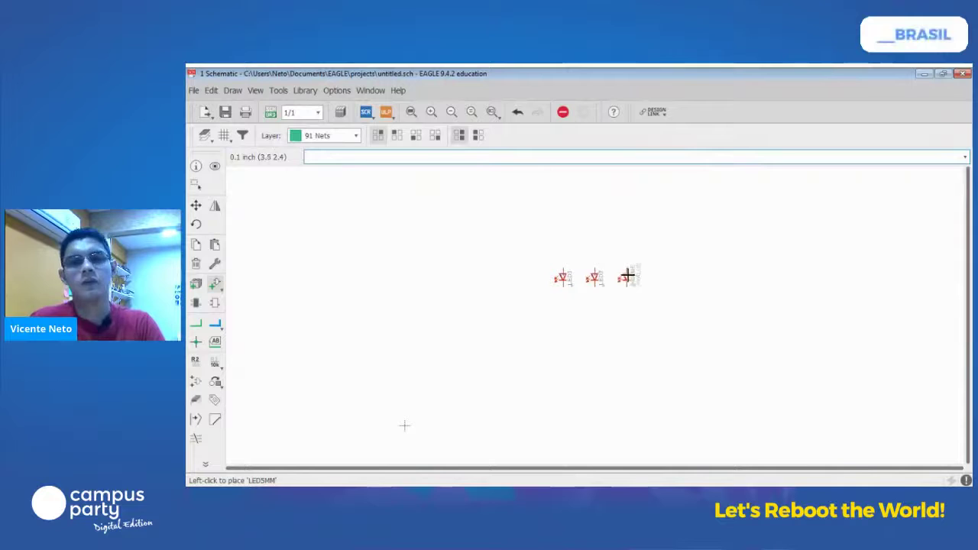
pyautogui.click(627, 275)
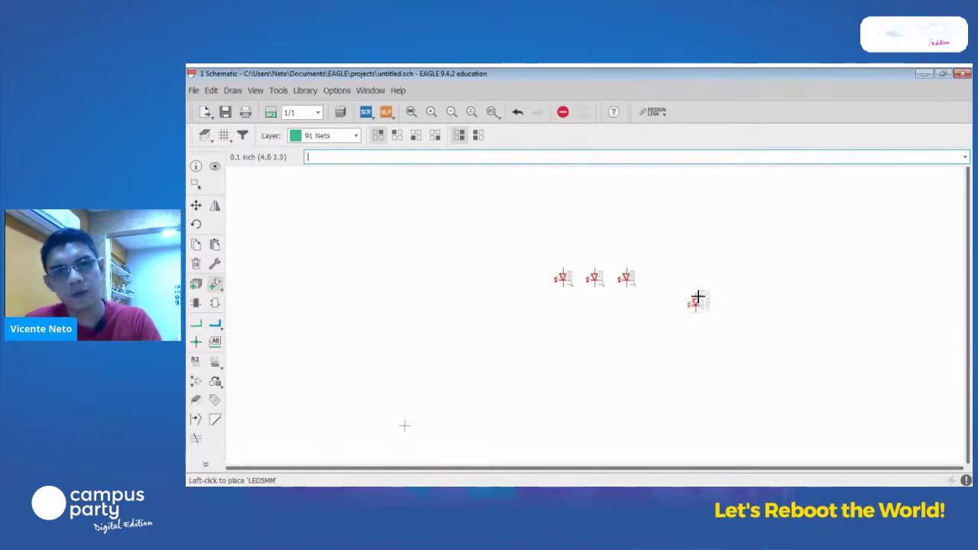
pyautogui.scroll(8, 547, 321)
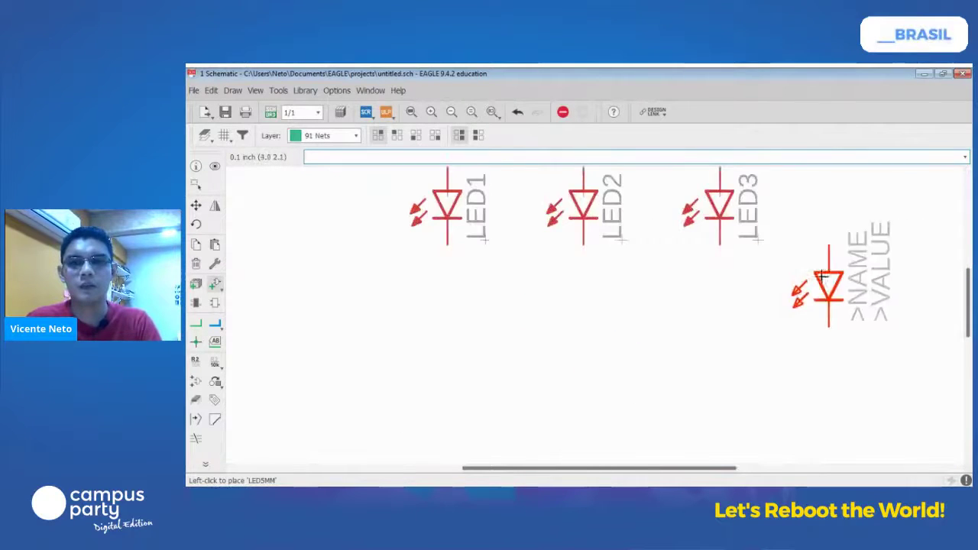
pyautogui.scroll(2, 821, 284)
pyautogui.hscroll(1, 822, 284)
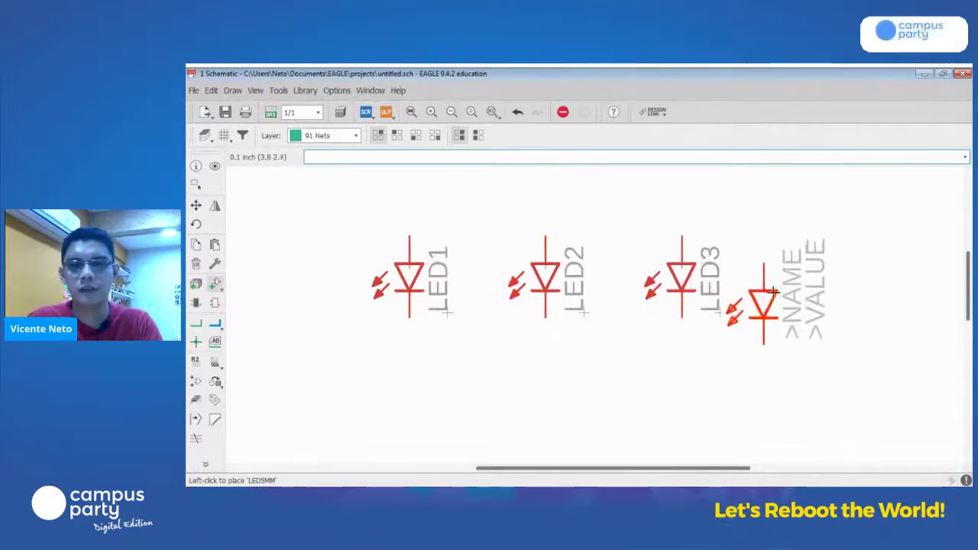
pyautogui.scroll(-3, 681, 284)
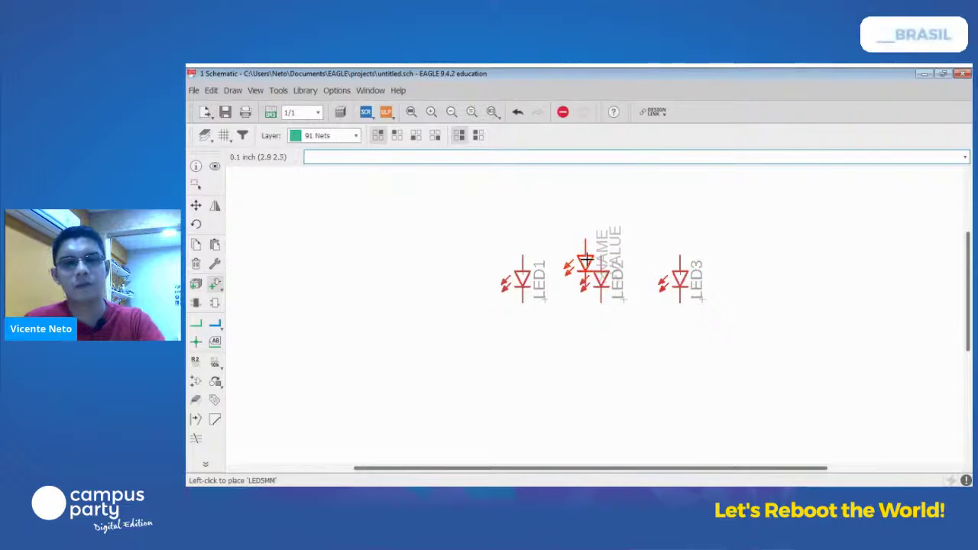
pyautogui.press('Escape')
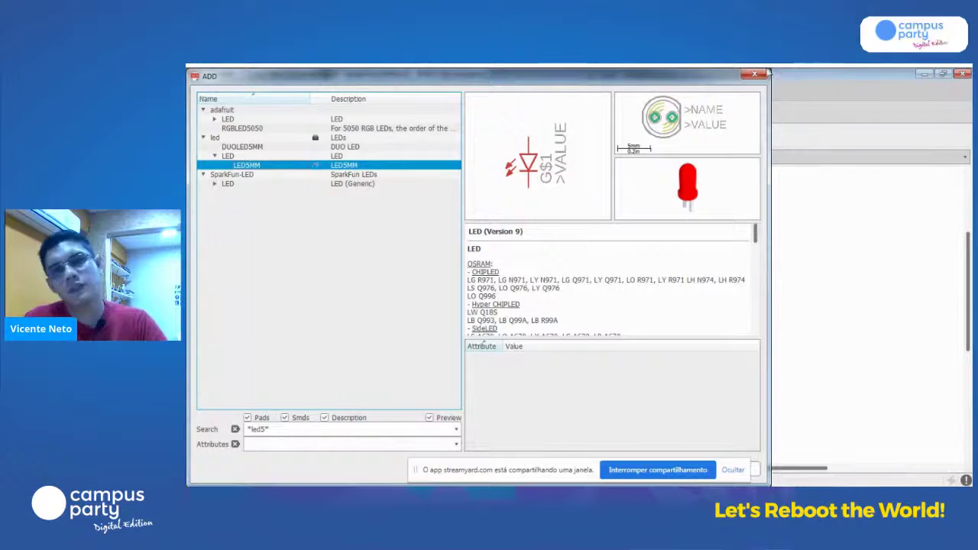
# Search the component libraries for "resistor".
pyautogui.moveTo(274, 428); pyautogui.dragTo(243, 429)
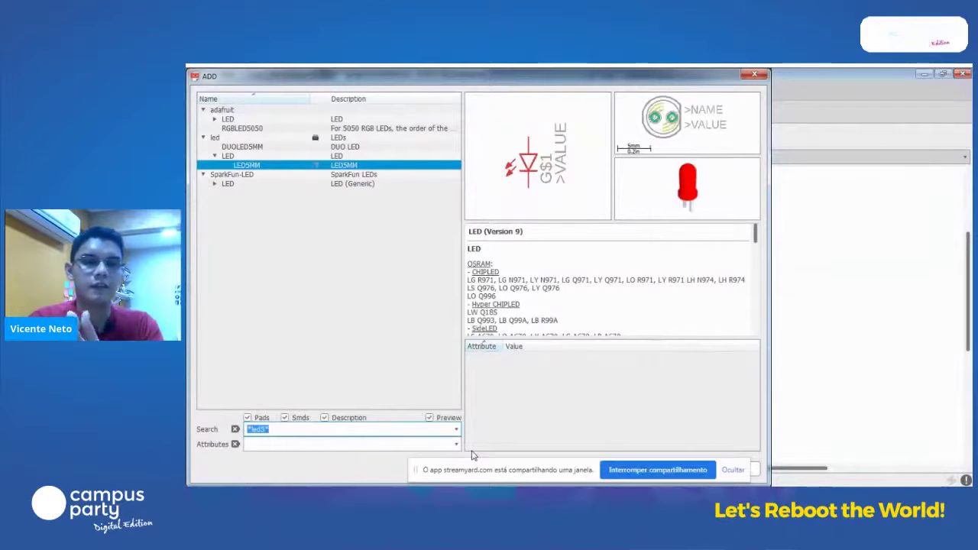
pyautogui.write('r')
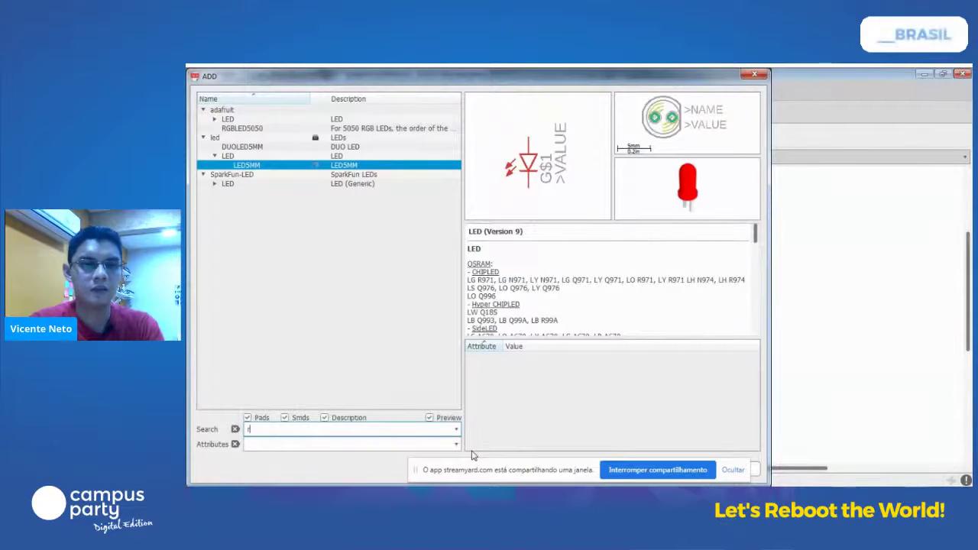
pyautogui.write('esistor')
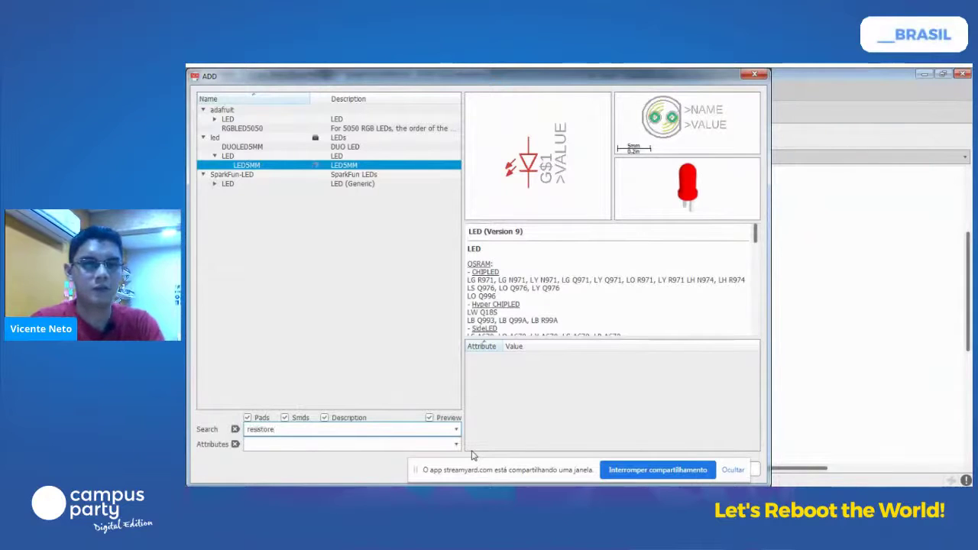
pyautogui.press('BackSpace')
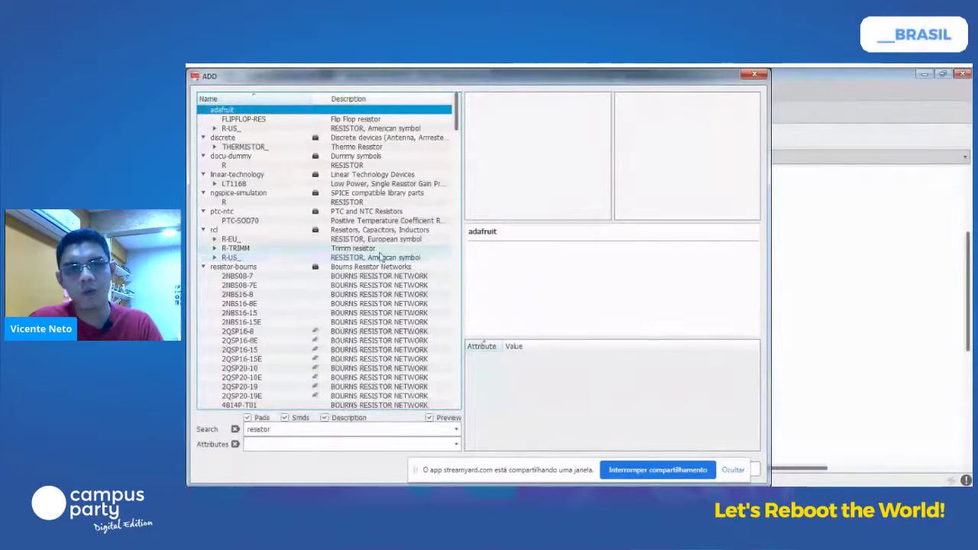
# Compare the American R-US_ and European R-EU_ resistor symbols in the rcl library, previewing the R-EU_0204/2V variant, and collapse the R-EU_ group.
pyautogui.click(216, 259)
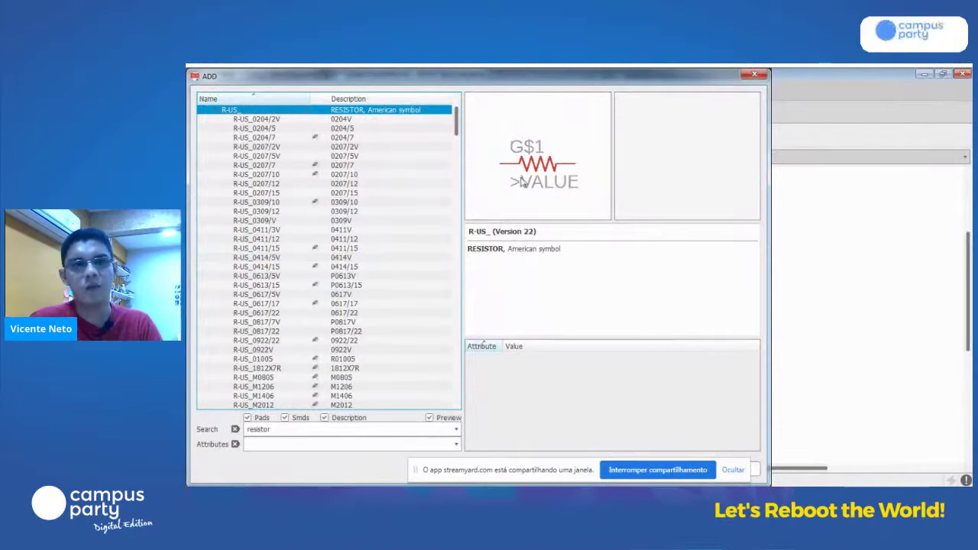
pyautogui.scroll(3, 245, 181)
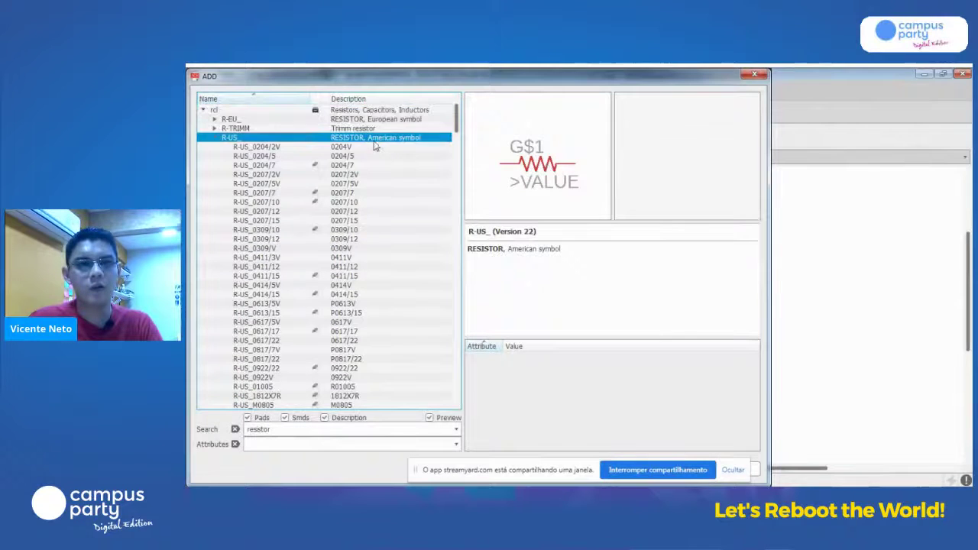
pyautogui.doubleClick(229, 174)
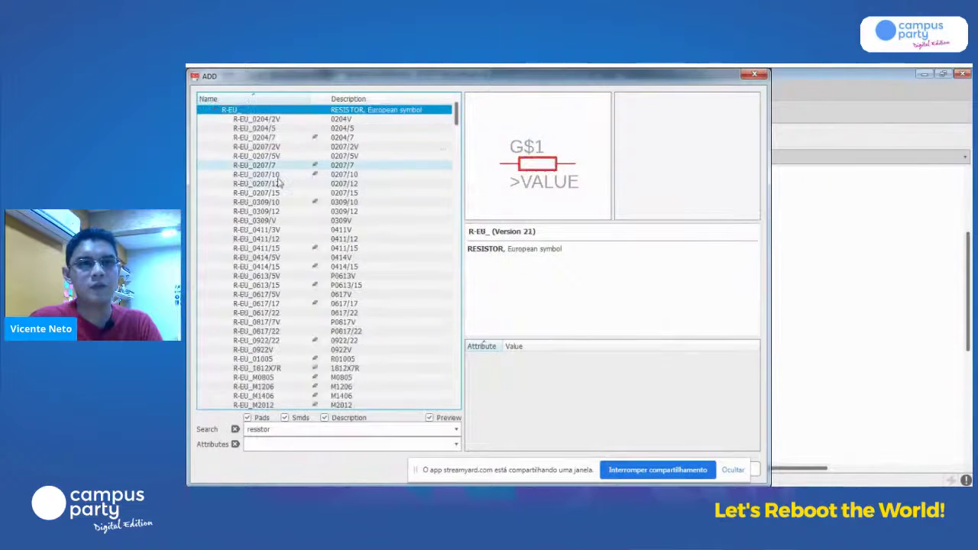
pyautogui.click(290, 120)
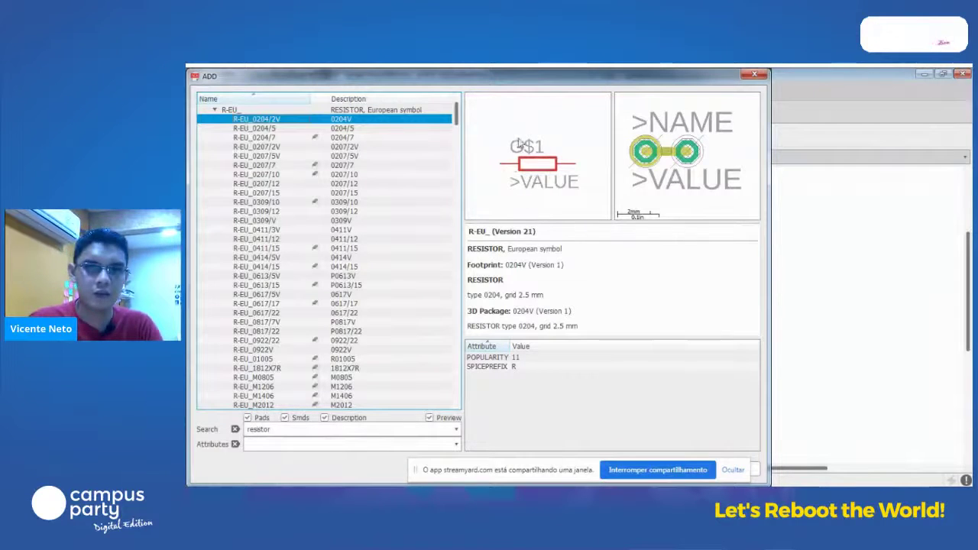
pyautogui.click(213, 111)
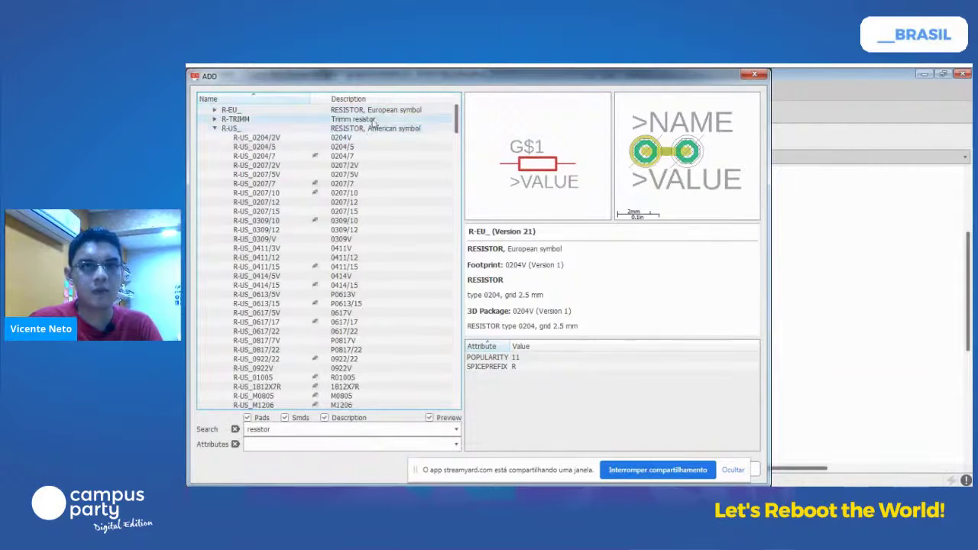
# Browse the package previews of the American-symbol resistors and choose the R-US_0204/7 device for placement.
pyautogui.click(279, 156)
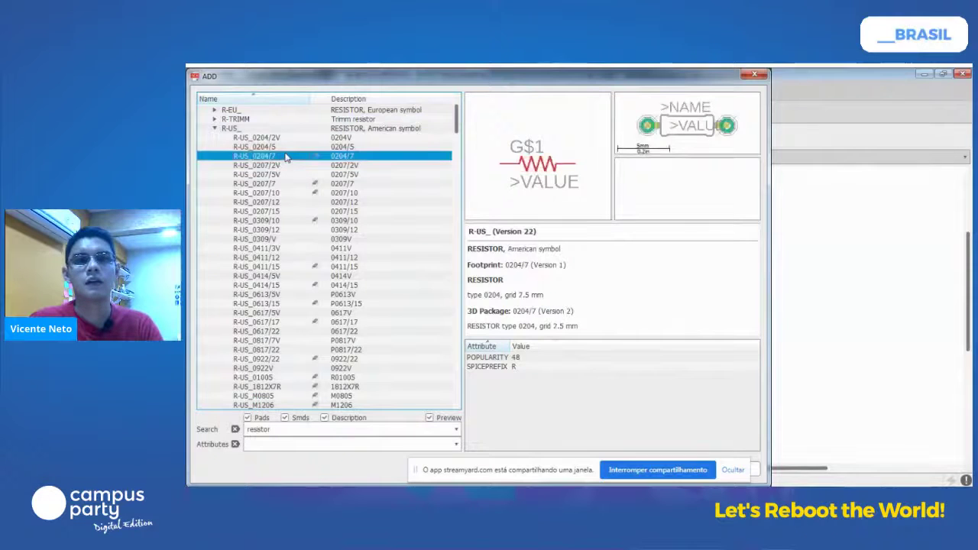
pyautogui.press('Up')
pyautogui.press('Down')
pyautogui.press('Down')
pyautogui.press('Down')
pyautogui.press('Down')
pyautogui.press('Down')
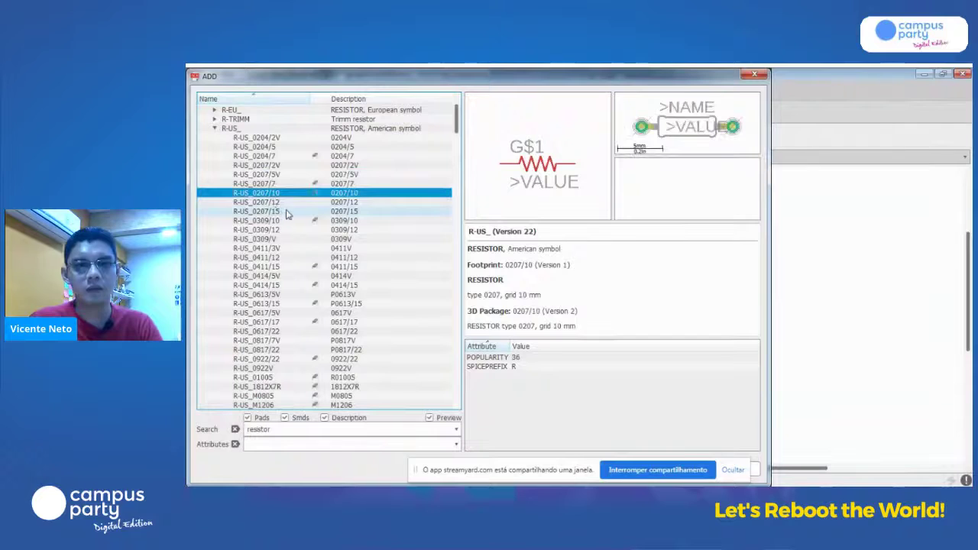
pyautogui.click(276, 156)
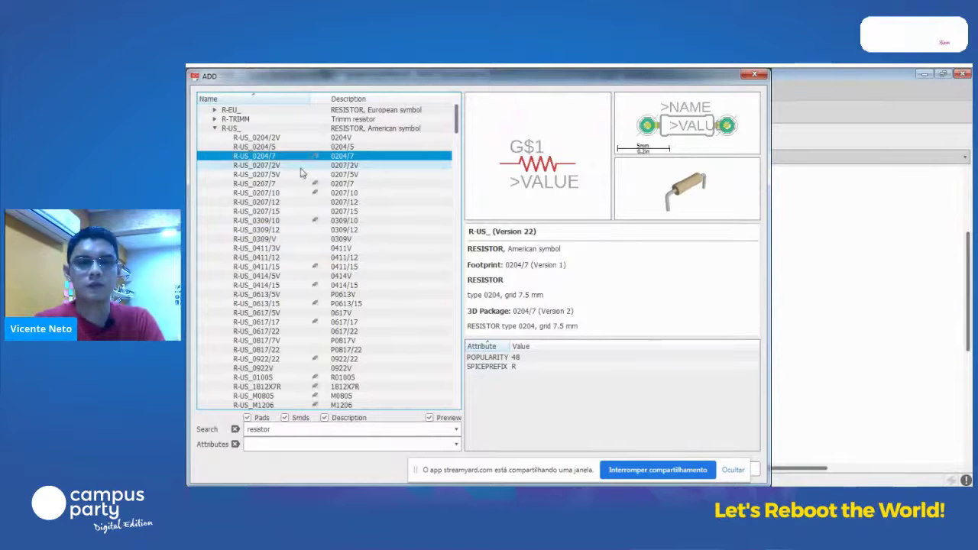
pyautogui.press('Return')
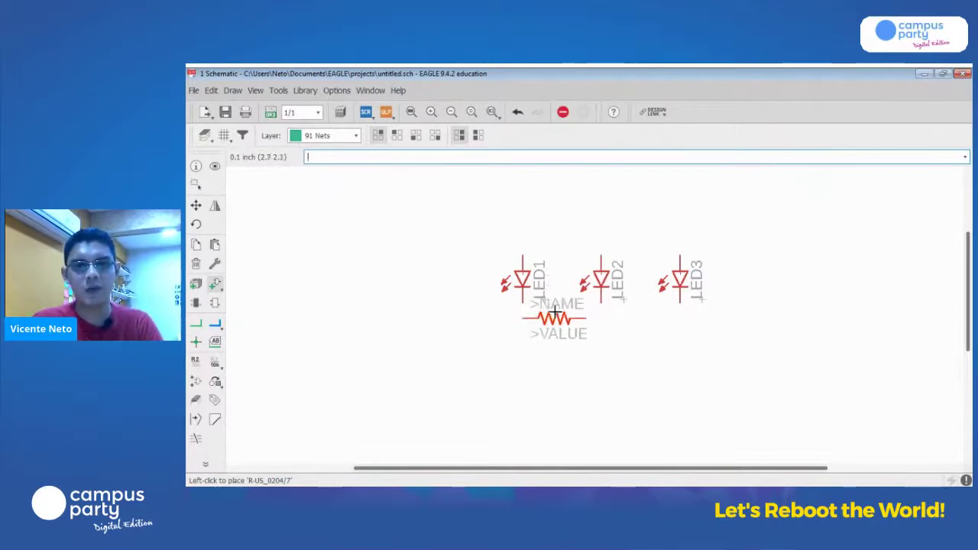
# Position the resistor below LED1 and rotate it to a vertical orientation, with its name facing the same side as the LED's.
pyautogui.scroll(-3, 549, 314)
pyautogui.scroll(2, 550, 313)
pyautogui.scroll(3, 550, 315)
pyautogui.scroll(-4, 552, 317)
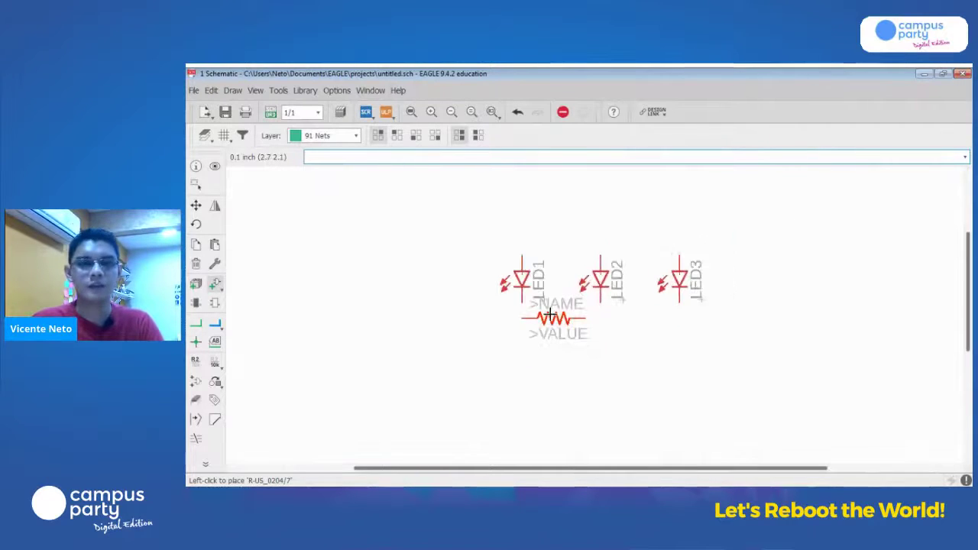
pyautogui.scroll(3, 550, 349)
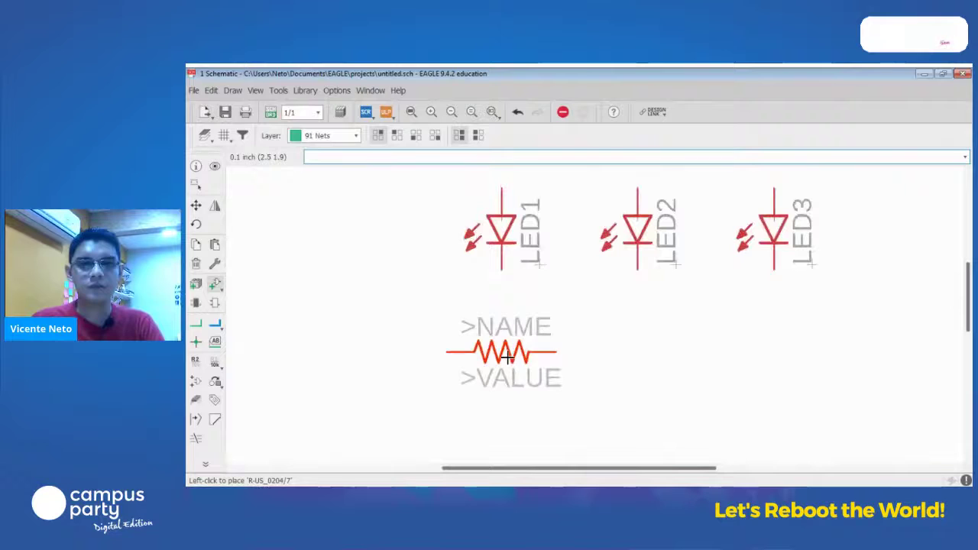
pyautogui.scroll(-2, 519, 348)
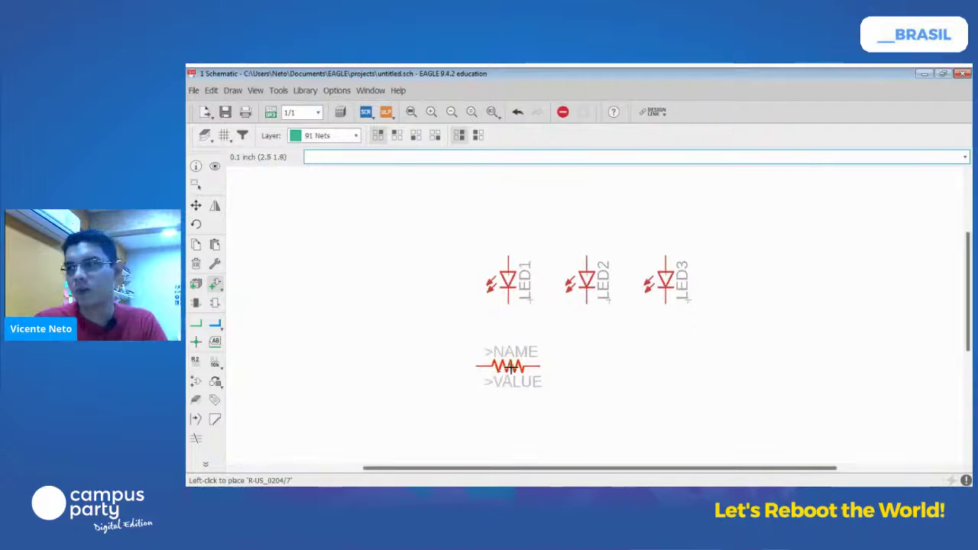
pyautogui.rightClick(509, 367)
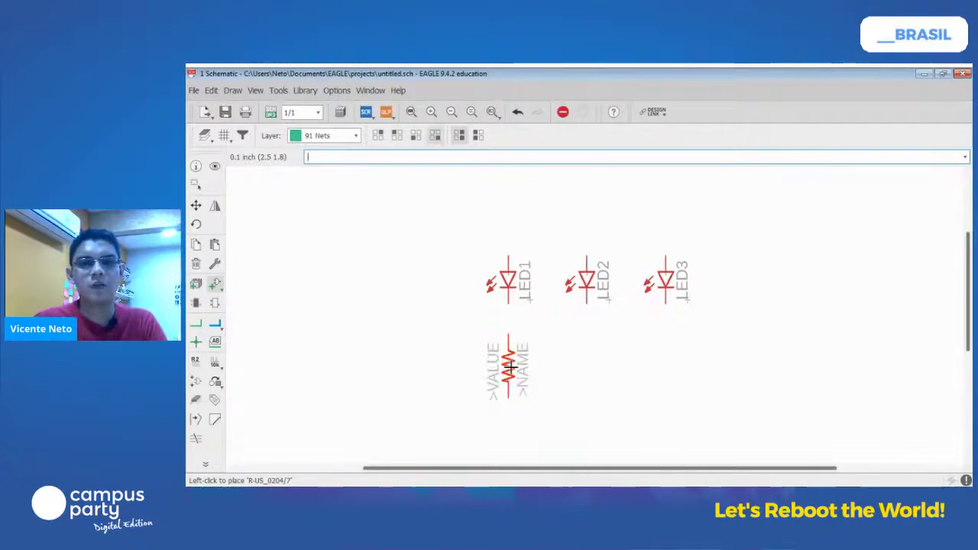
pyautogui.rightClick(509, 368)
pyautogui.rightClick(509, 368)
pyautogui.rightClick(509, 367)
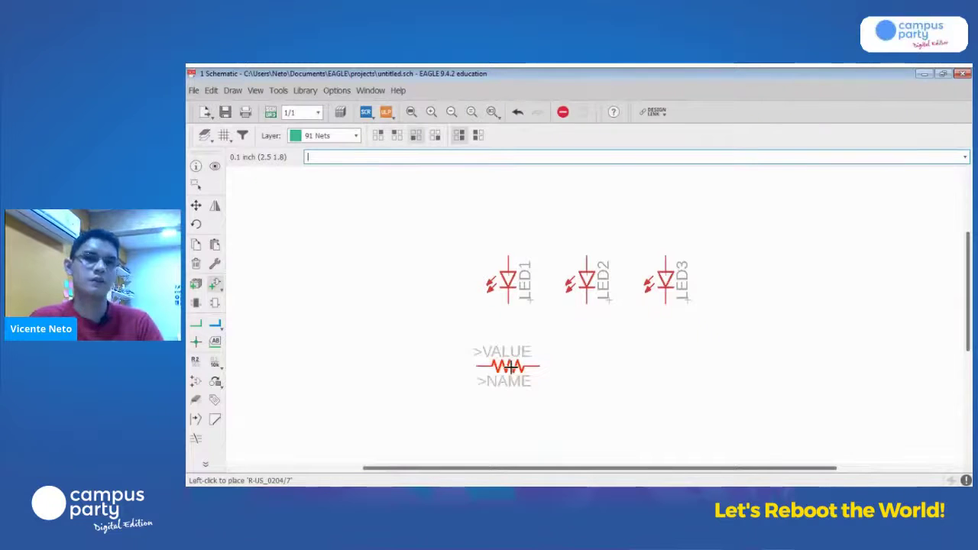
pyautogui.rightClick(509, 368)
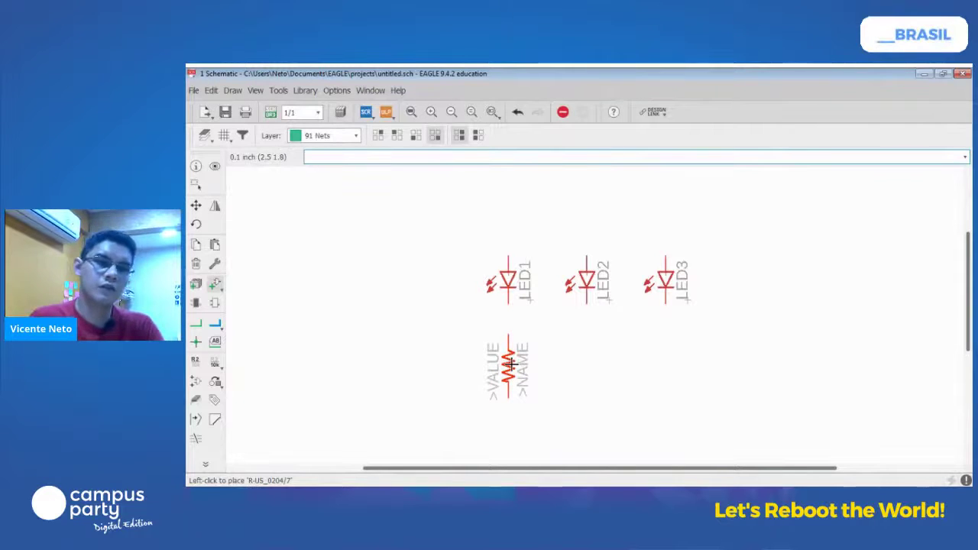
# Place three vertical resistors in a row, one directly below each of LED1, LED2 and LED3, and end their placement.
pyautogui.click(510, 366)
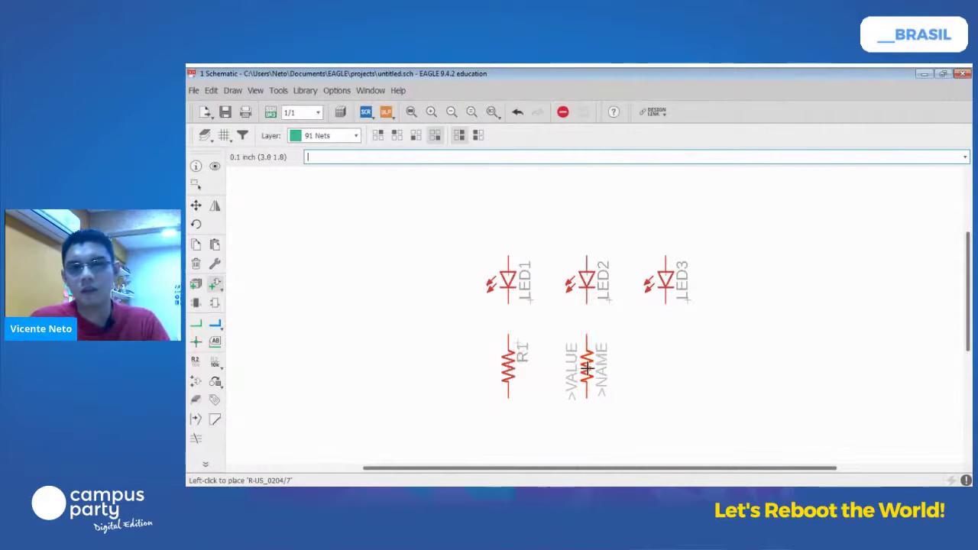
pyautogui.click(588, 368)
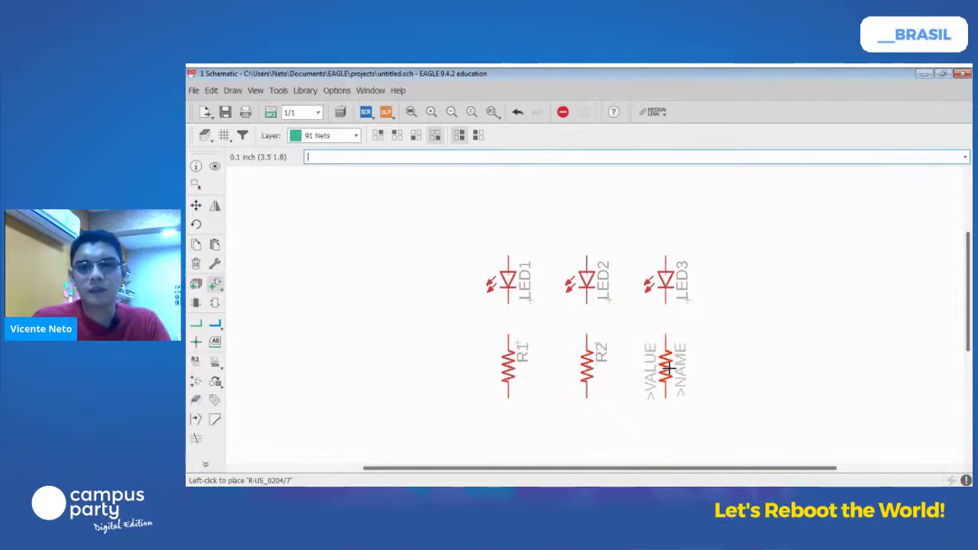
pyautogui.click(668, 368)
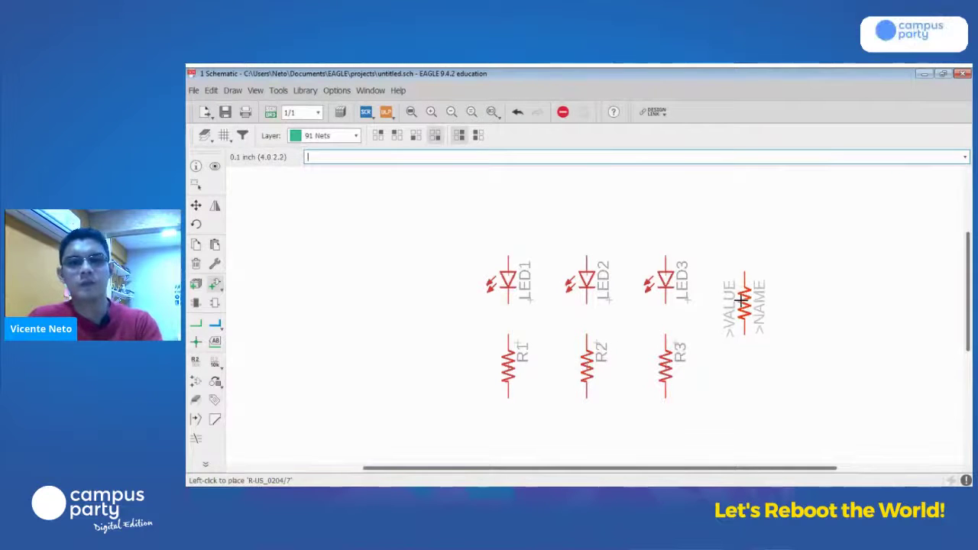
pyautogui.press('Escape')
pyautogui.press('Escape')
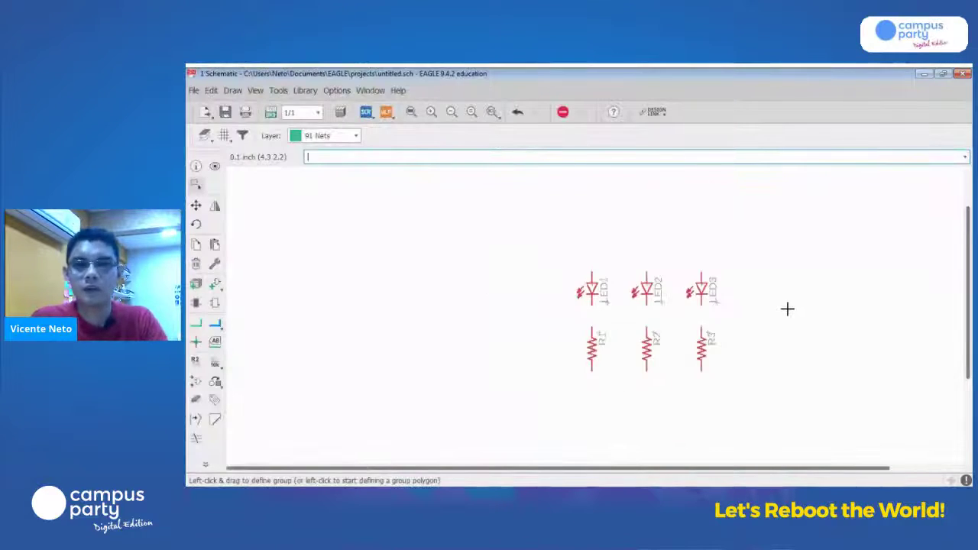
# Draw net wires connecting the lower pins of LED1, LED2 and LED3 to the upper pins of R1, R2 and R3.
pyautogui.moveTo(790, 314); pyautogui.dragTo(725, 296, button='middle')
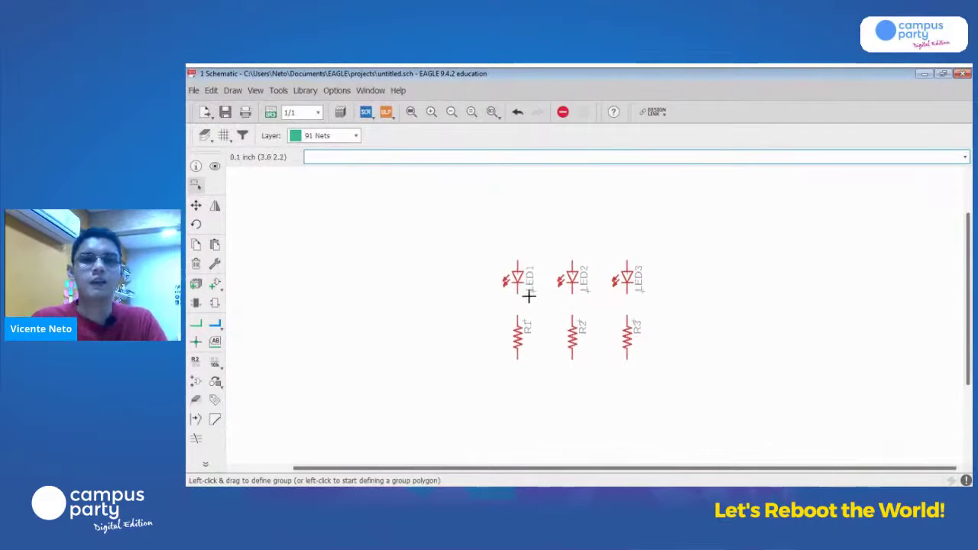
pyautogui.scroll(5, 528, 295)
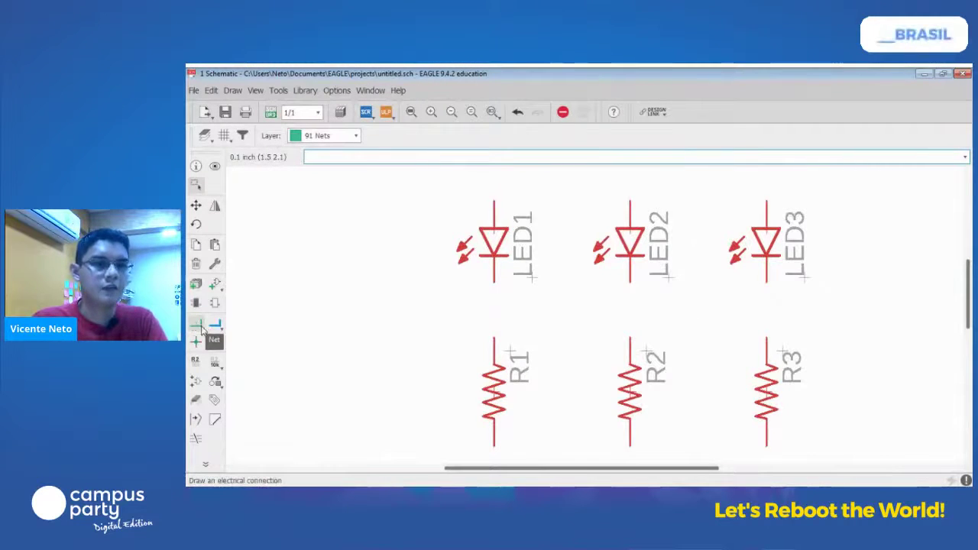
pyautogui.click(197, 326)
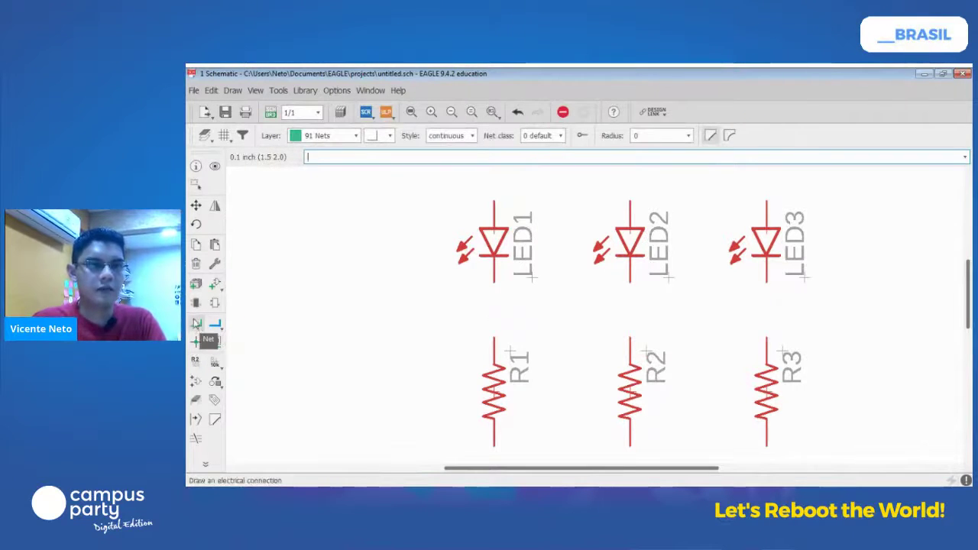
pyautogui.click(497, 282)
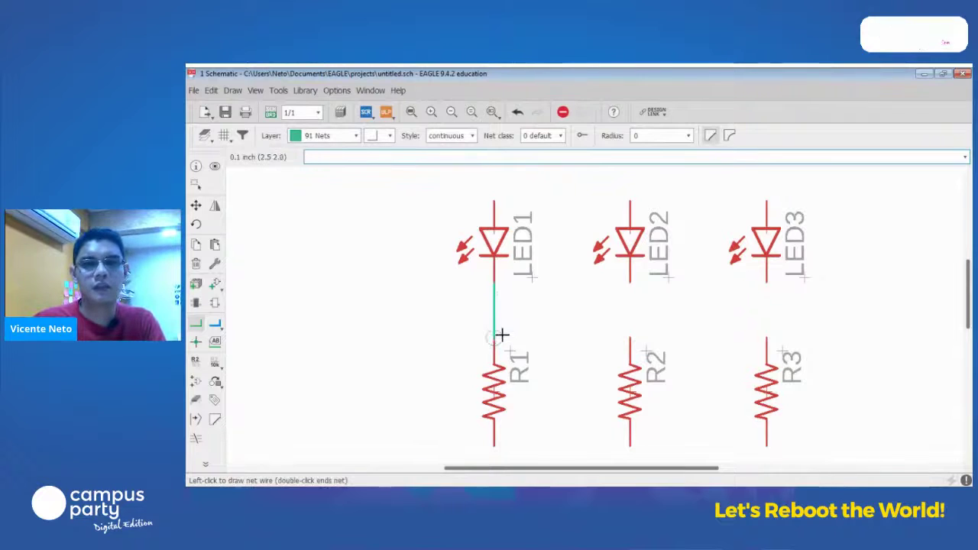
pyautogui.click(496, 337)
pyautogui.click(630, 279)
pyautogui.click(631, 337)
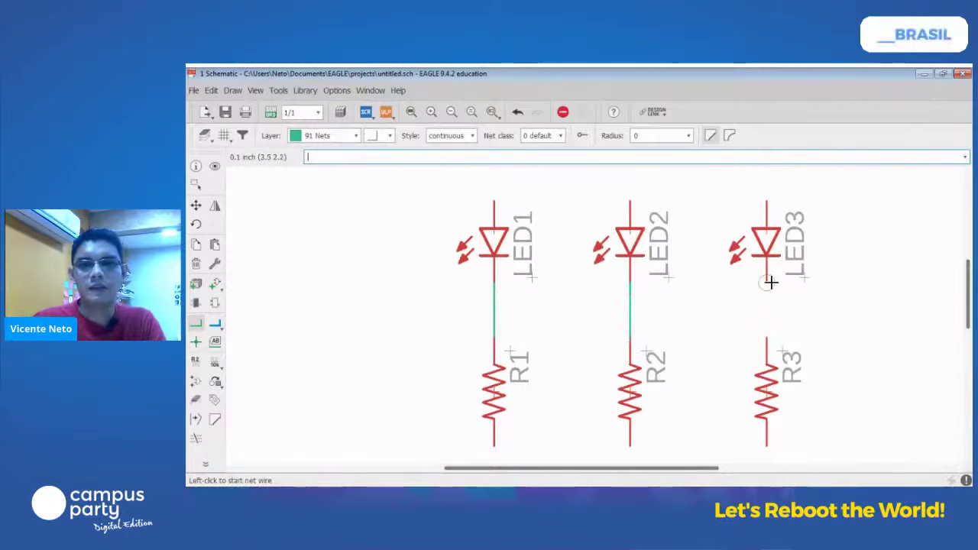
pyautogui.click(767, 282)
pyautogui.click(767, 337)
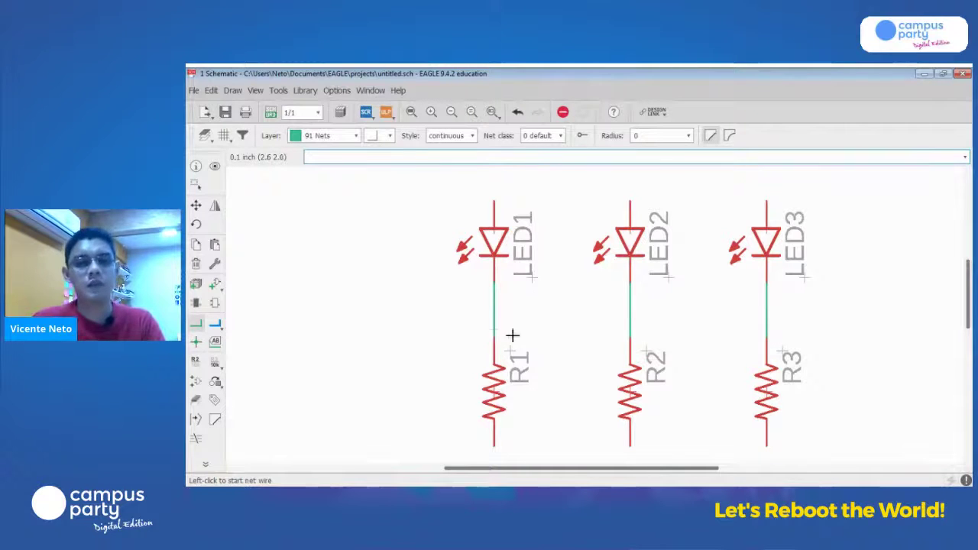
# Examine up close the point where the net wire from LED1 meets the upper pin of R1.
pyautogui.scroll(2, 496, 335)
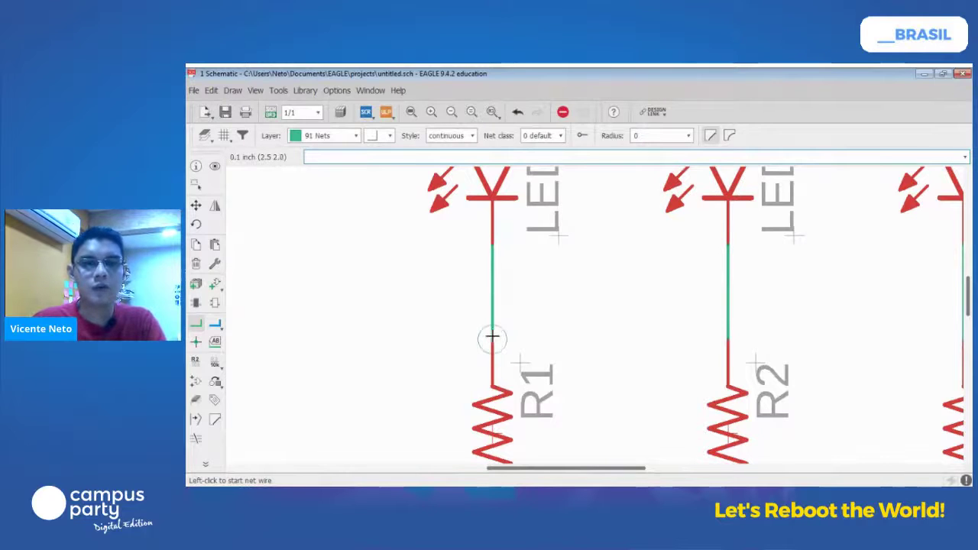
pyautogui.scroll(3, 495, 345)
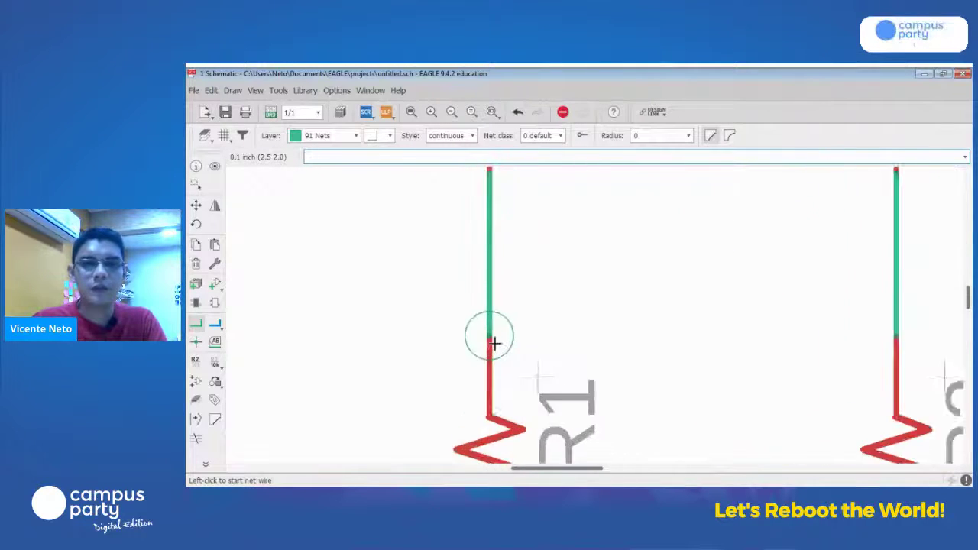
pyautogui.scroll(2, 495, 343)
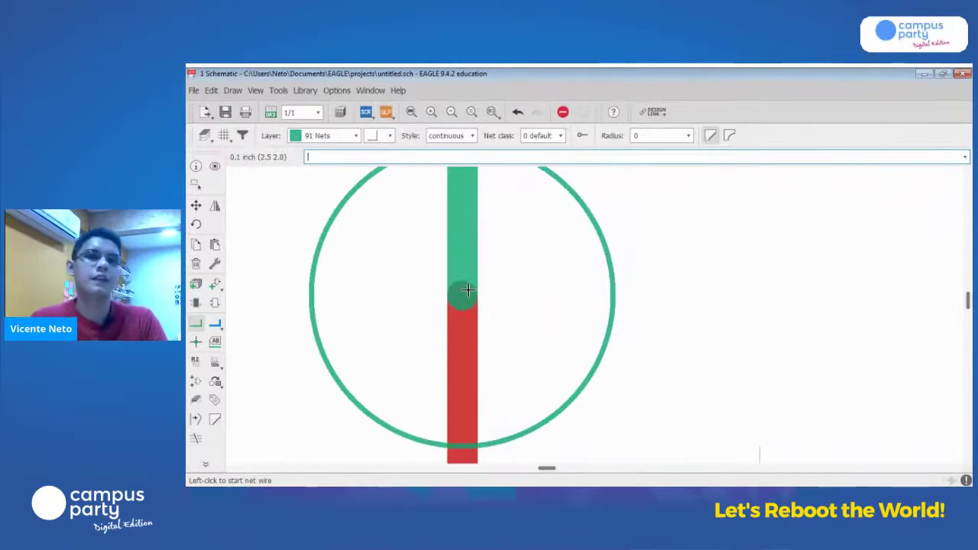
pyautogui.scroll(-3, 467, 290)
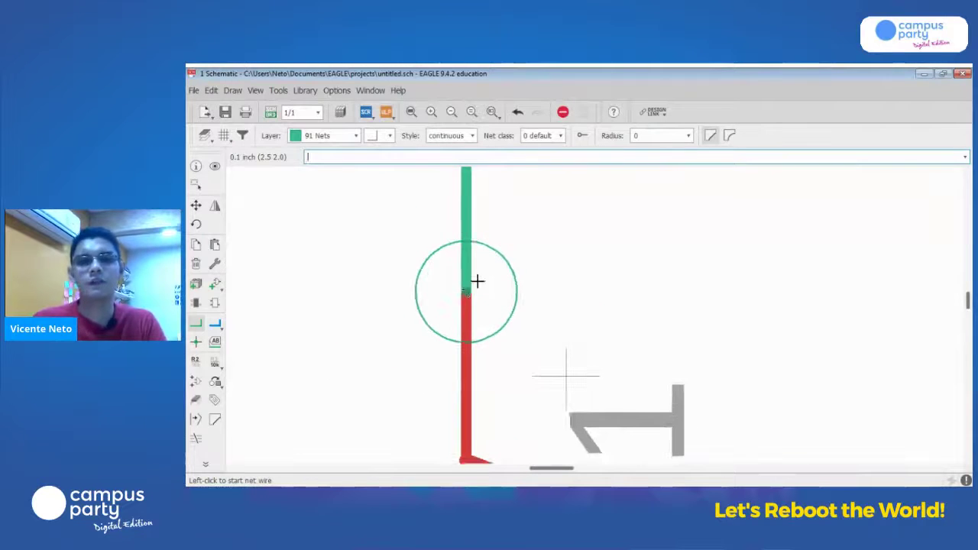
pyautogui.scroll(-2, 477, 282)
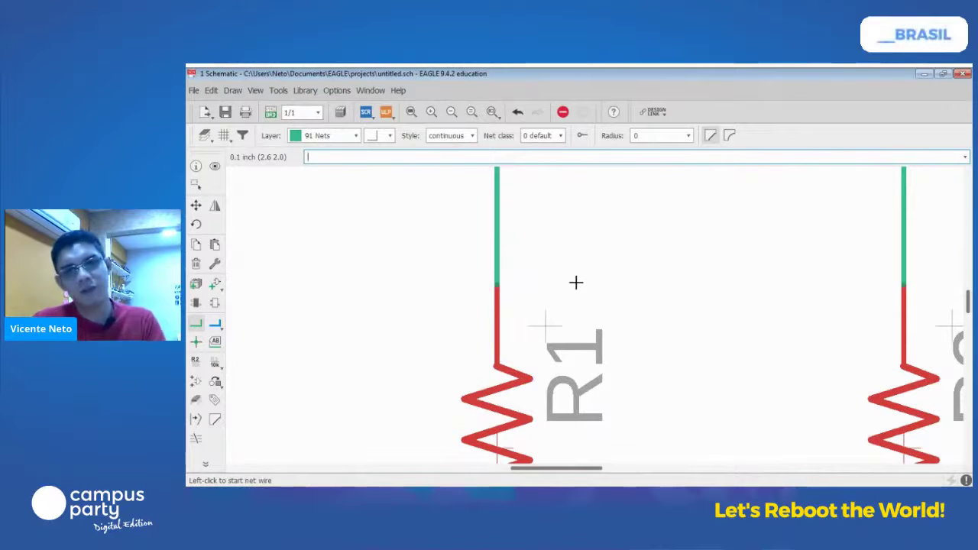
pyautogui.scroll(-1, 643, 273)
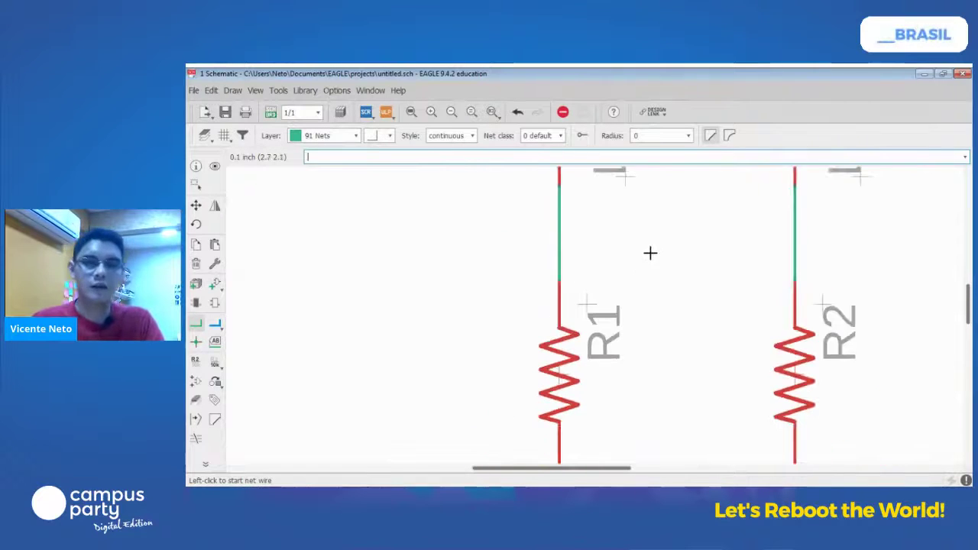
# Set the value of resistor R1, below LED1, to 220R.
pyautogui.moveTo(677, 255); pyautogui.dragTo(570, 286, button='middle')
pyautogui.scroll(-1, 635, 317)
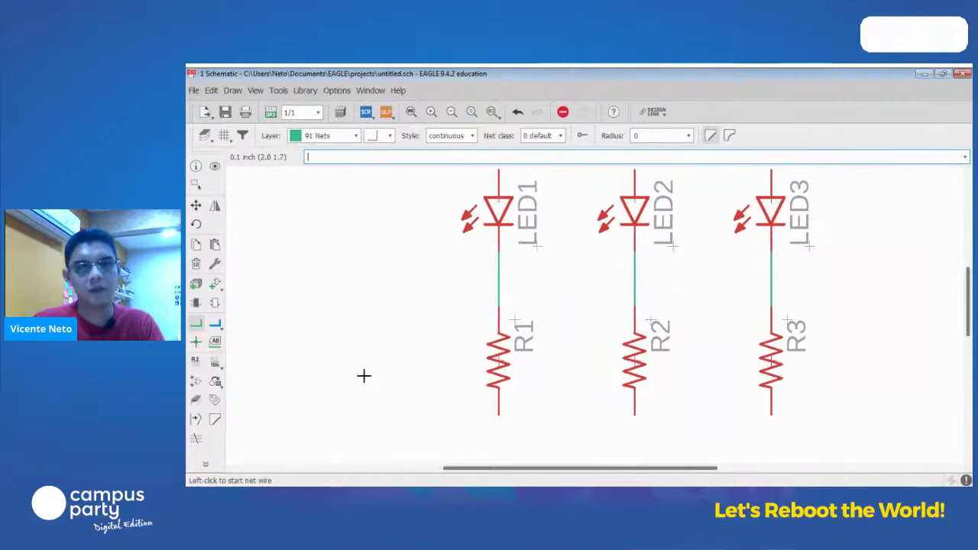
pyautogui.click(215, 365)
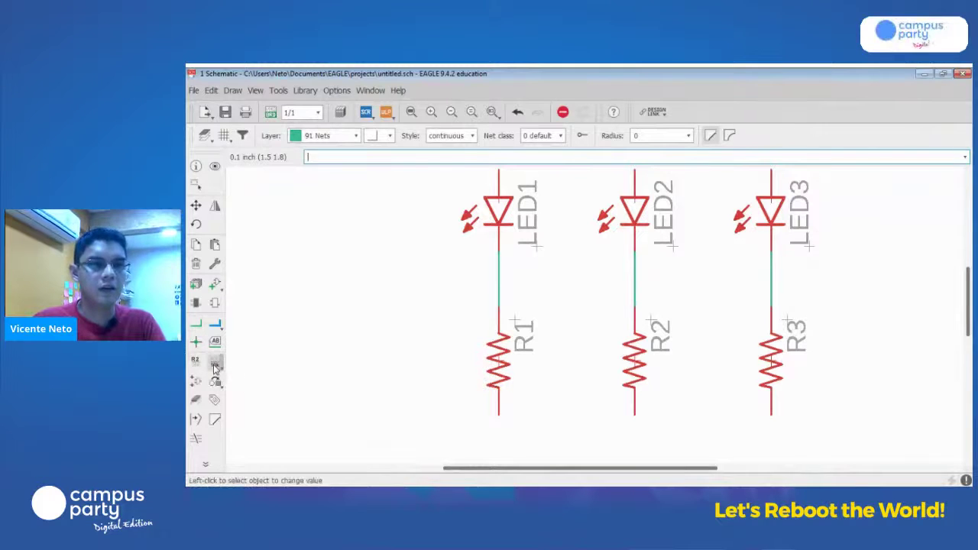
pyautogui.click(498, 362)
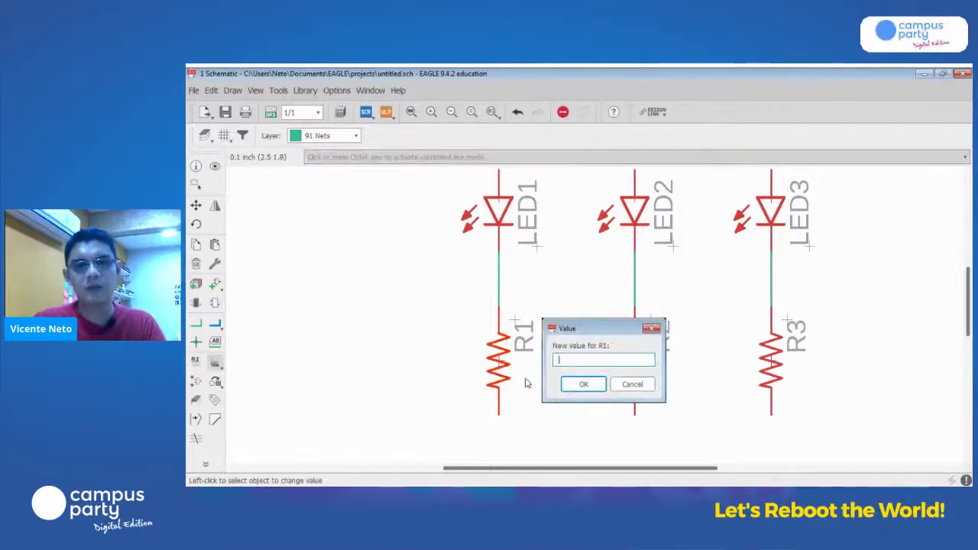
pyautogui.write('1')
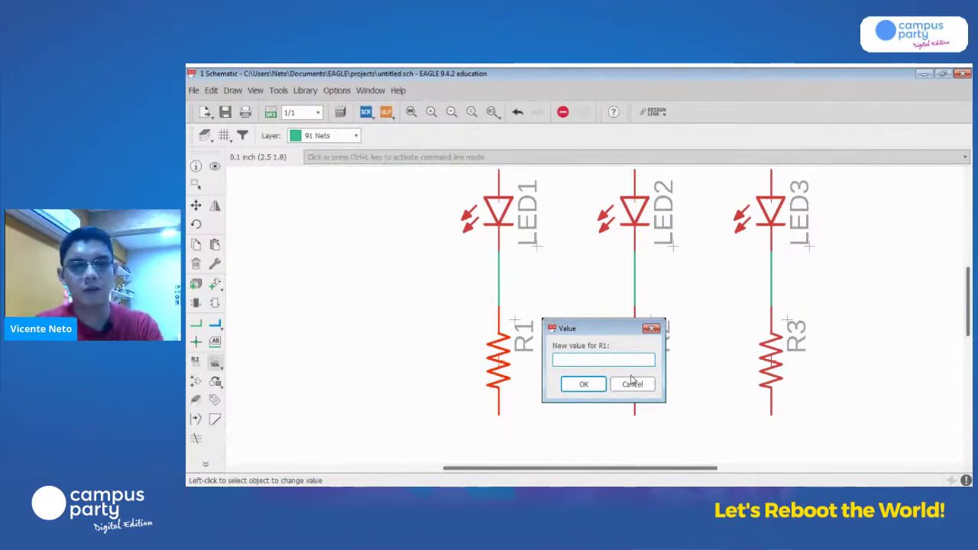
pyautogui.write('0R')
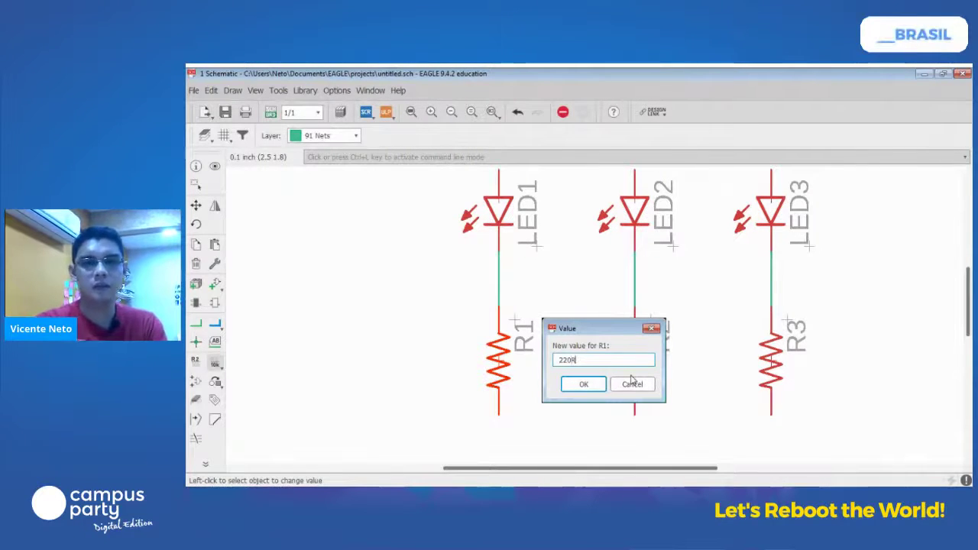
pyautogui.press('Return')
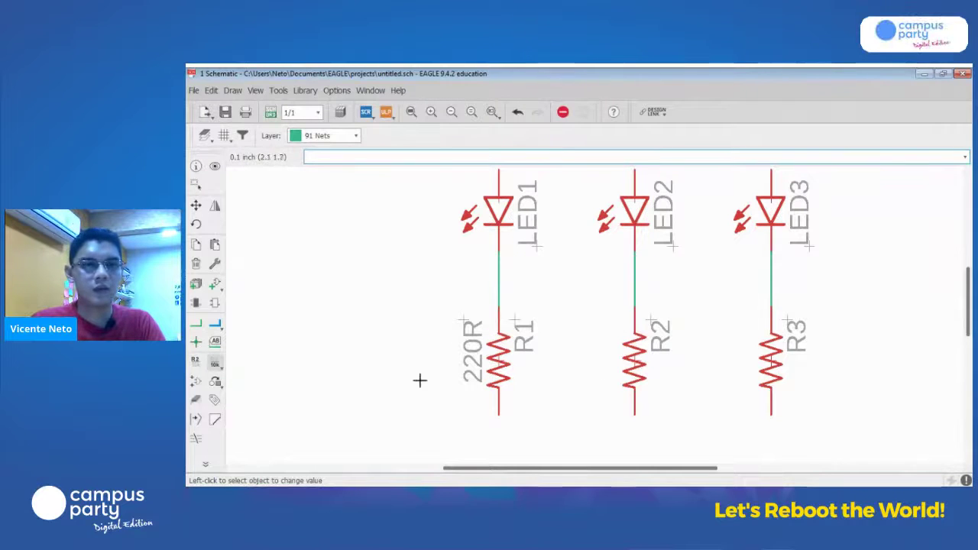
# Assign the recently used value 220R to resistors R2 and R3.
pyautogui.click(215, 365)
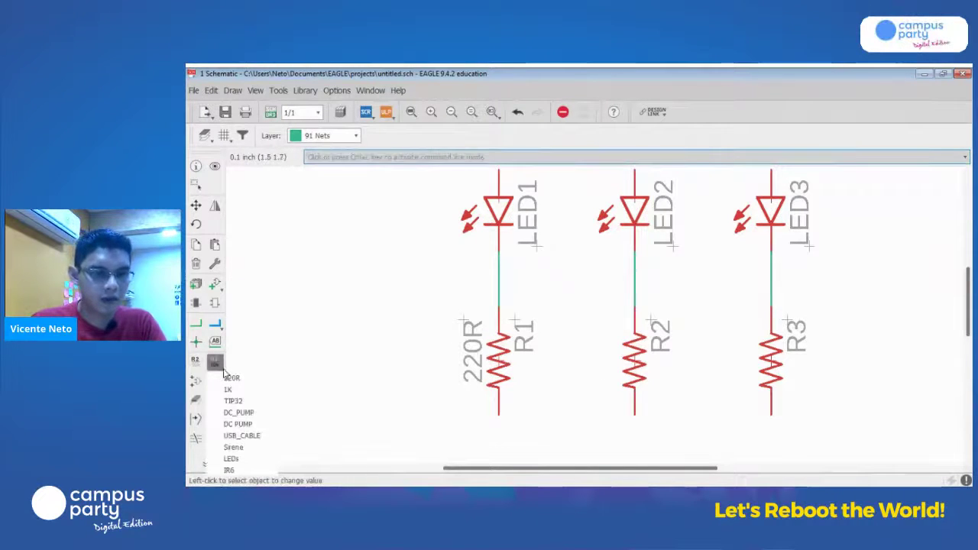
pyautogui.click(223, 371)
pyautogui.click(222, 370)
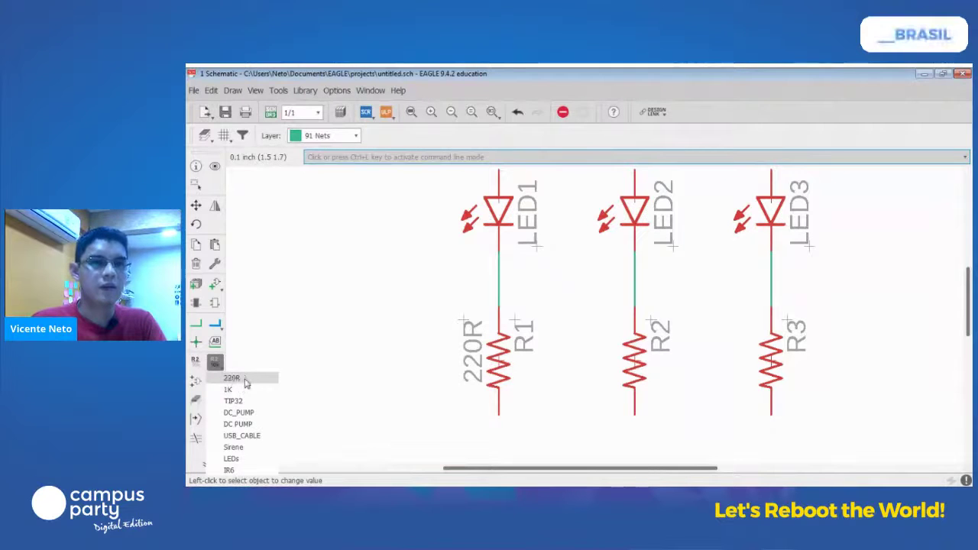
pyautogui.click(232, 379)
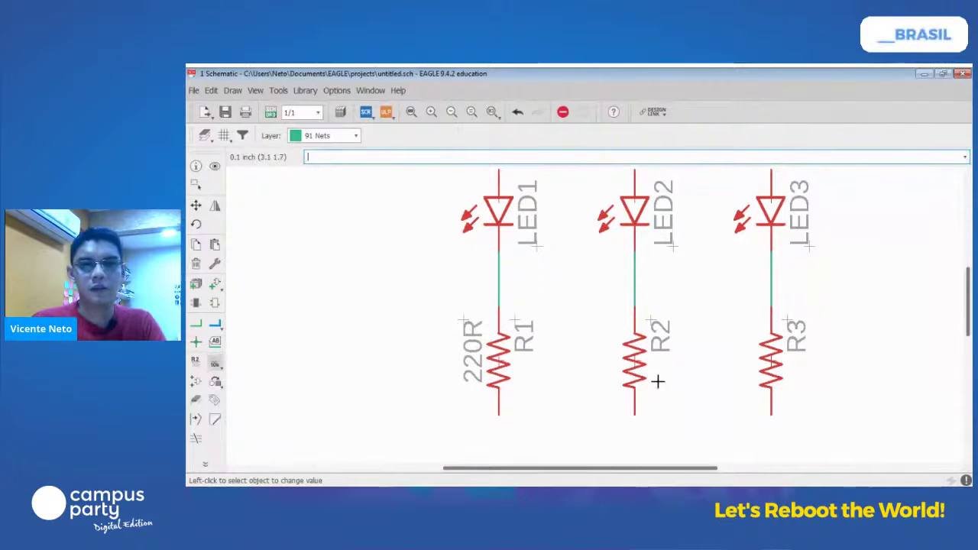
pyautogui.click(638, 367)
pyautogui.click(764, 358)
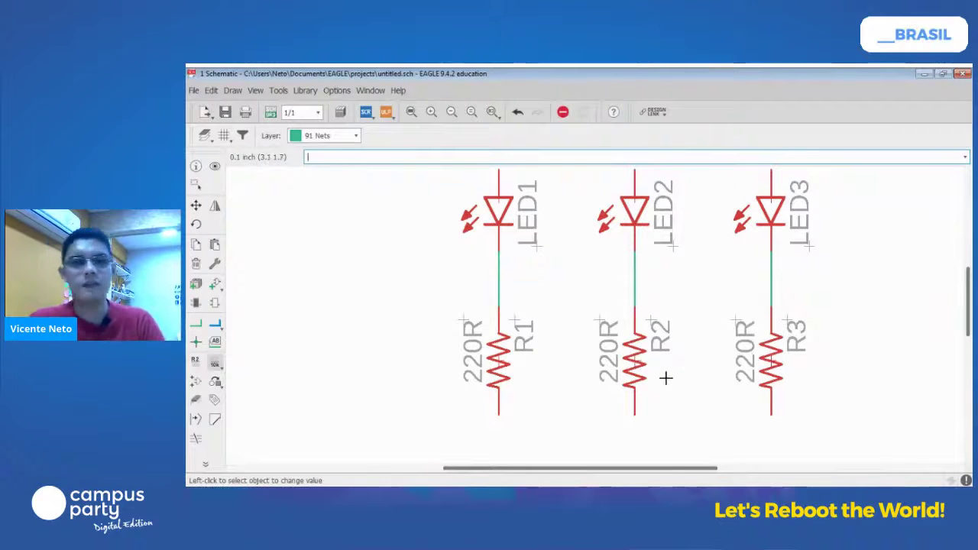
# Start adding a new part and search the component libraries for "pinhead", followed by the wildcard pattern "*pin*".
pyautogui.moveTo(696, 299); pyautogui.dragTo(632, 354, button='middle')
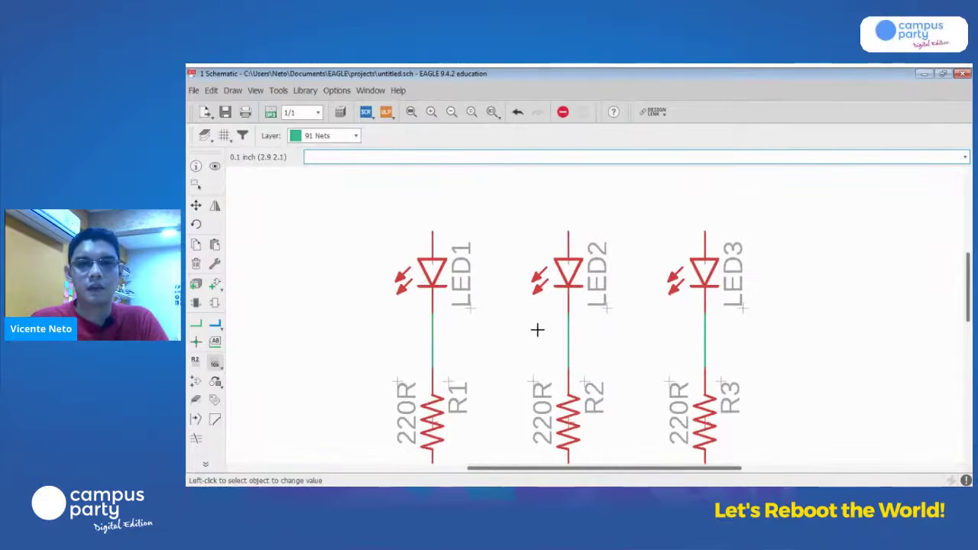
pyautogui.scroll(-4, 508, 306)
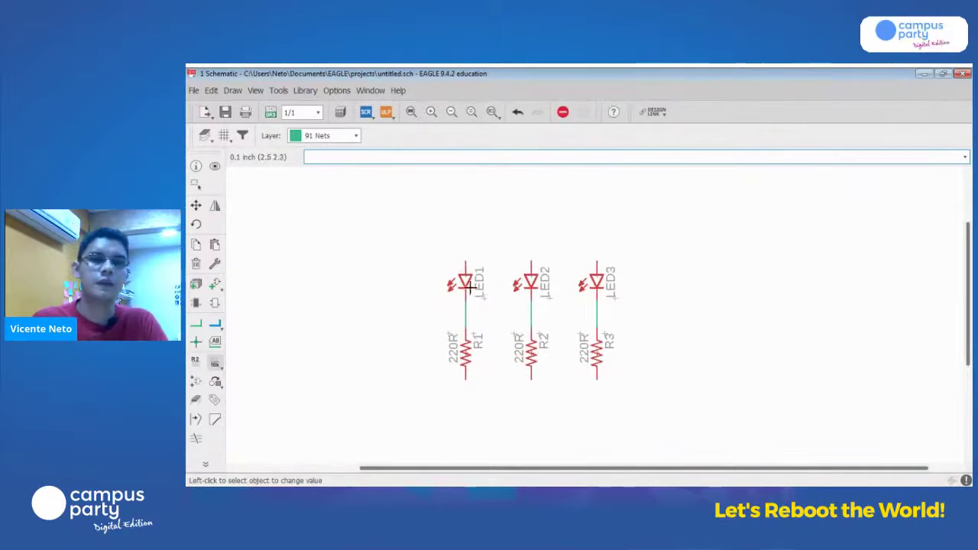
pyautogui.moveTo(502, 234); pyautogui.dragTo(510, 264, button='middle')
pyautogui.moveTo(538, 222); pyautogui.dragTo(518, 283, button='middle')
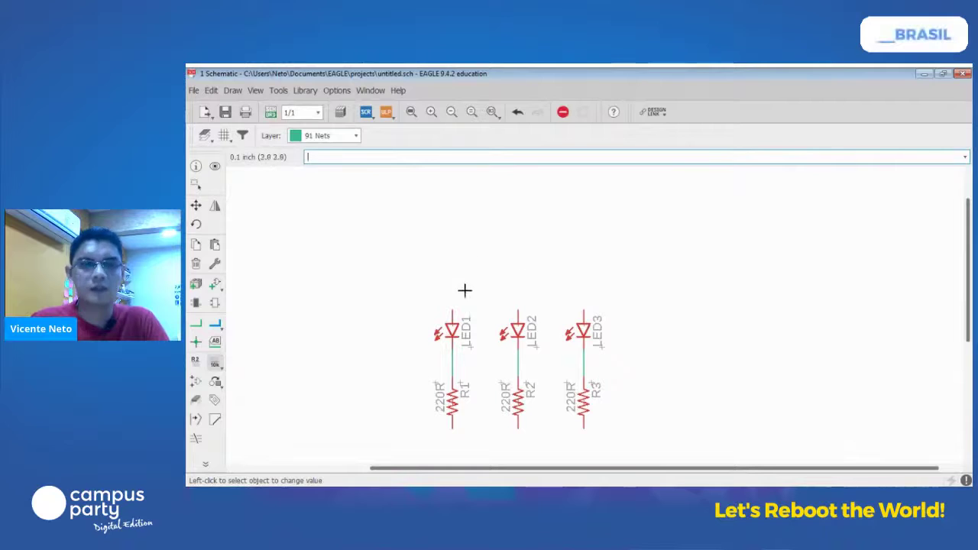
pyautogui.moveTo(533, 304); pyautogui.dragTo(545, 265, button='middle')
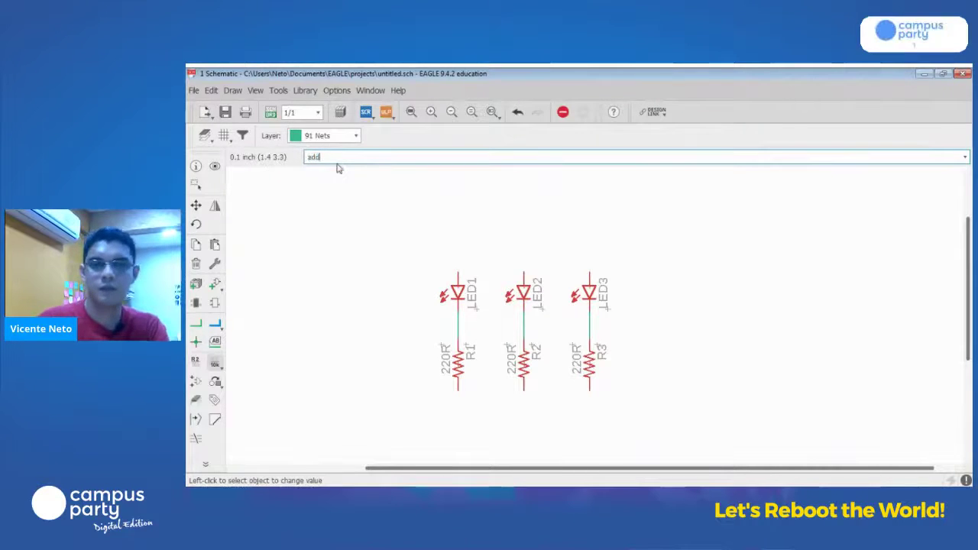
pyautogui.press('Return')
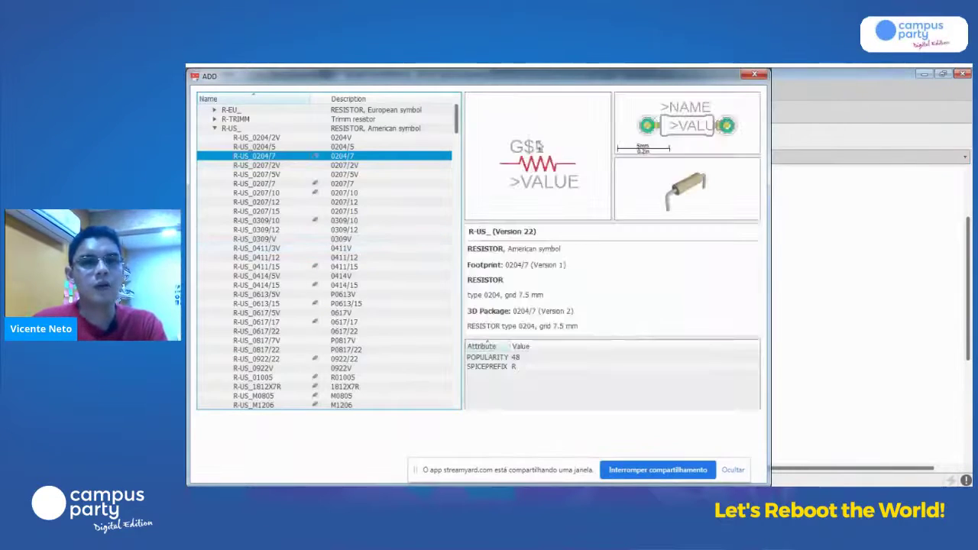
pyautogui.click(285, 418)
pyautogui.press('Return')
pyautogui.write('p')
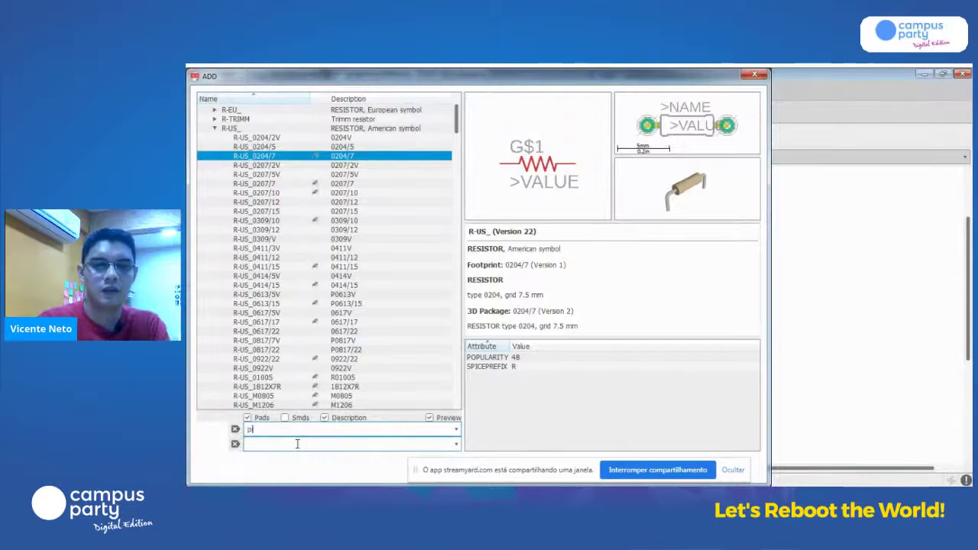
pyautogui.write('inhead')
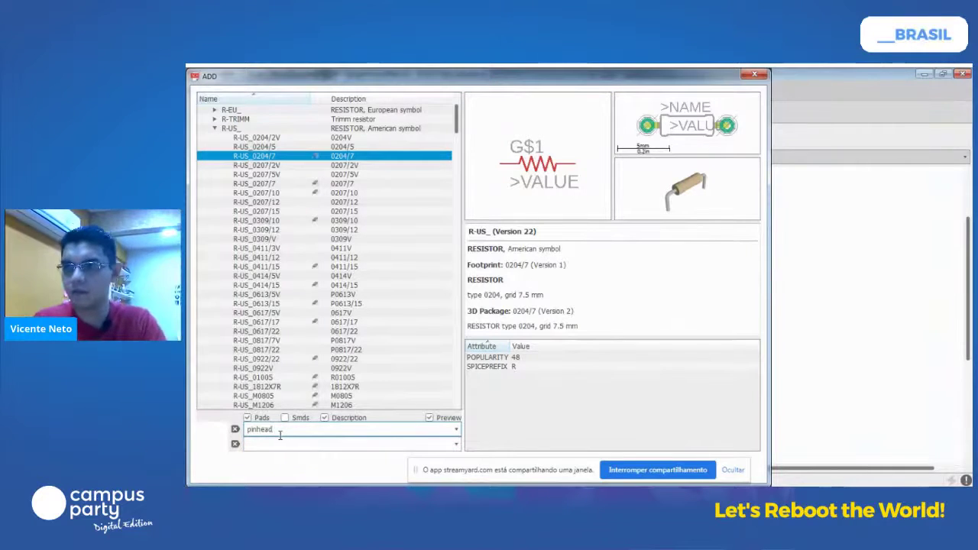
pyautogui.press('Return')
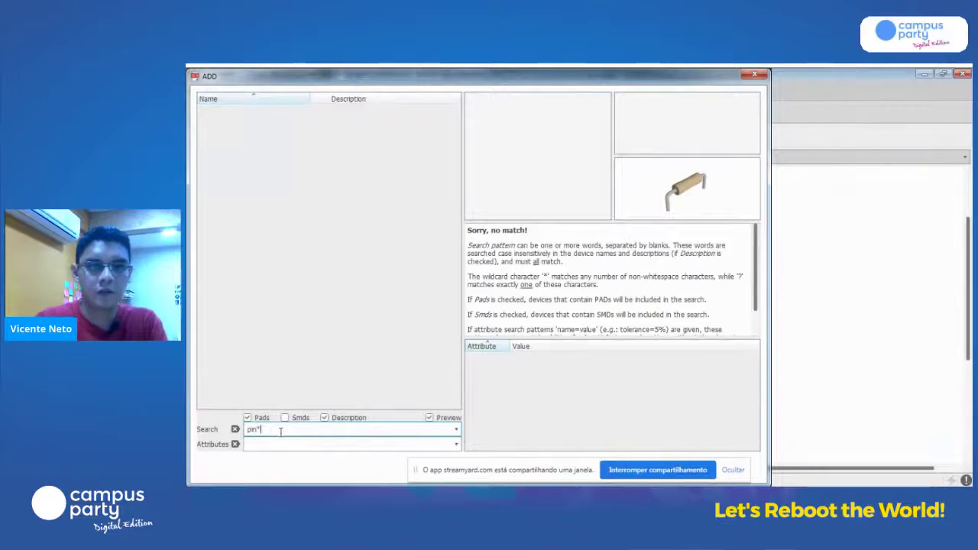
pyautogui.press('Return')
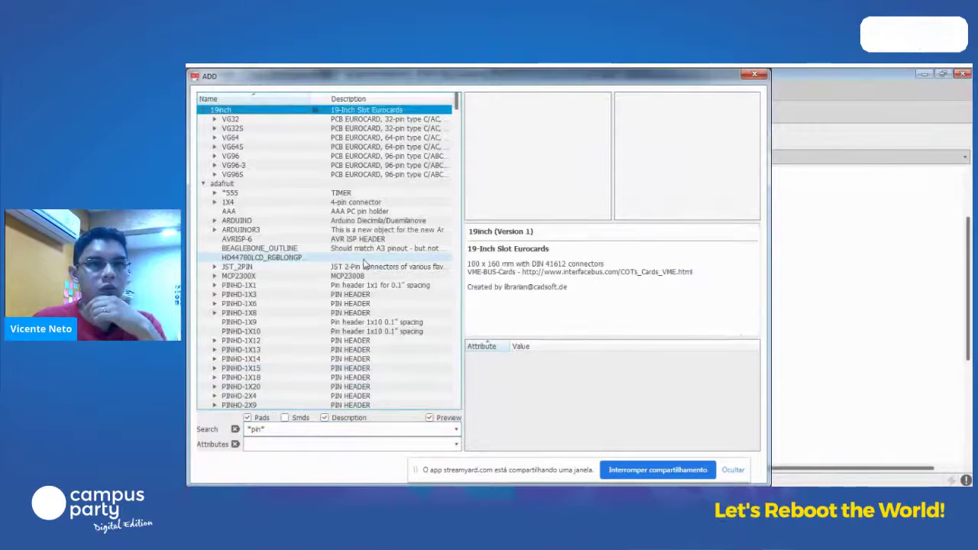
# Browse the adafruit pin headers in the list, previewing the PINHD-1X1 and PINHD-1X3 devices.
pyautogui.scroll(-4, 338, 264)
pyautogui.scroll(-1, 333, 273)
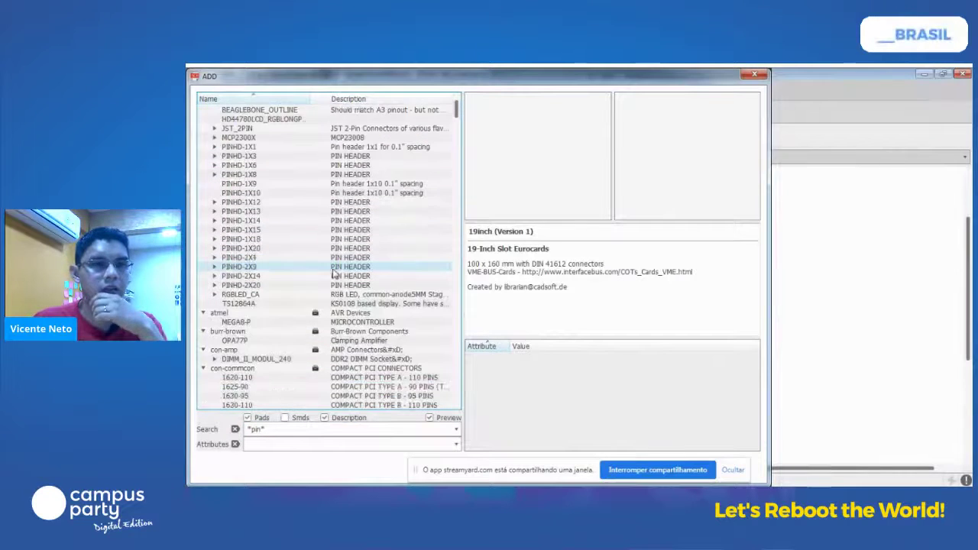
pyautogui.scroll(2, 333, 274)
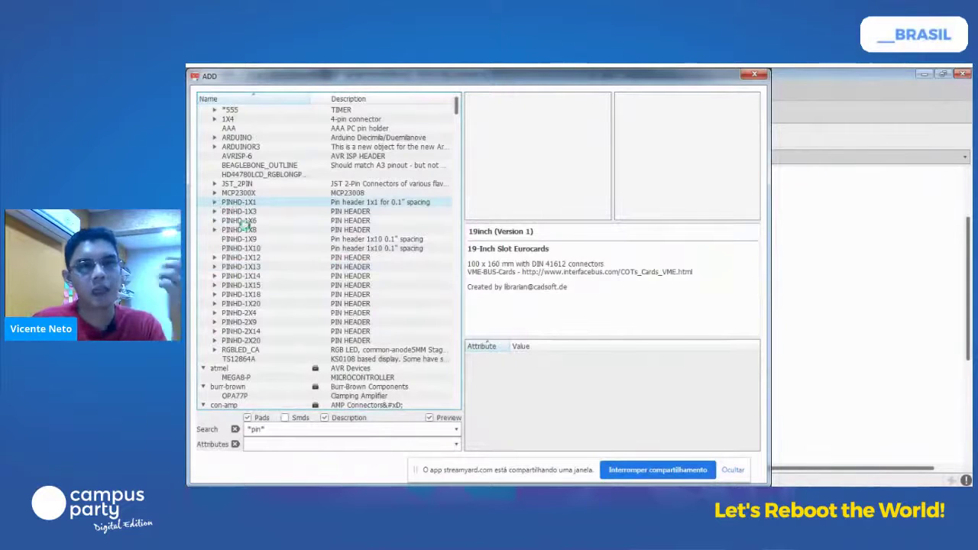
pyautogui.click(217, 204)
pyautogui.click(252, 212)
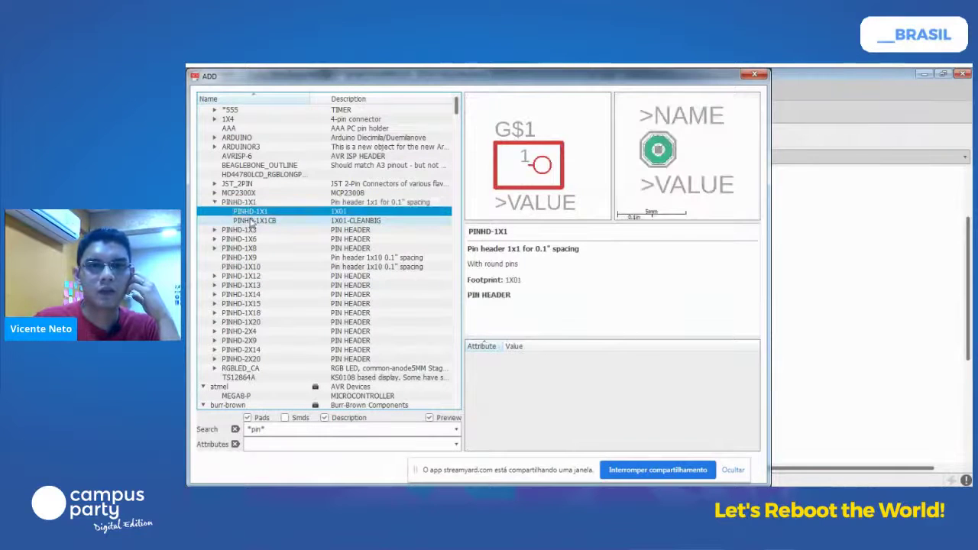
pyautogui.click(215, 230)
pyautogui.click(250, 239)
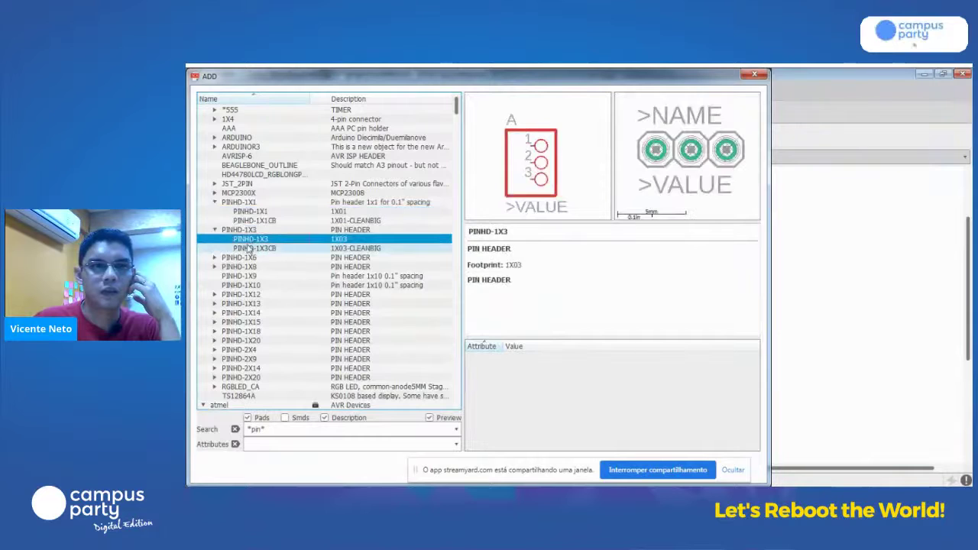
pyautogui.scroll(-8, 301, 309)
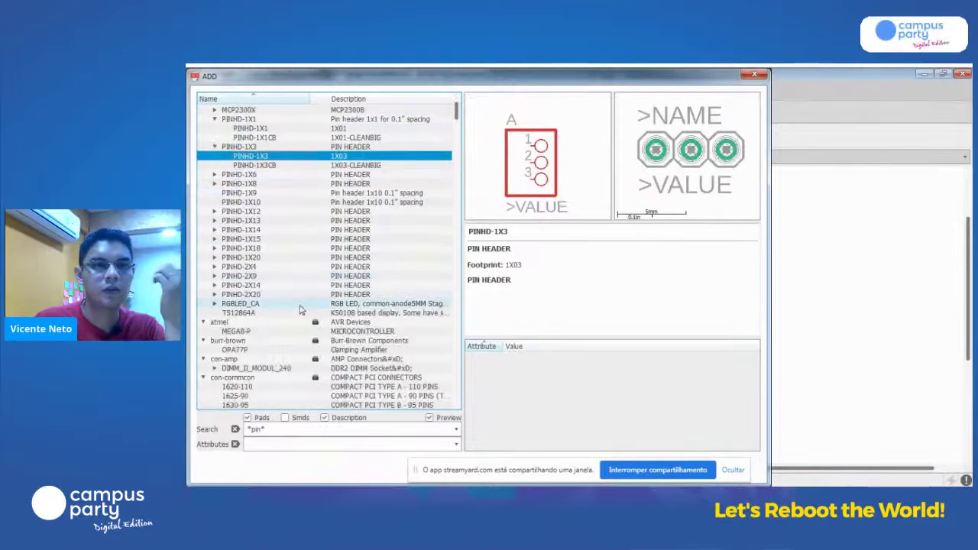
pyautogui.scroll(-6, 290, 308)
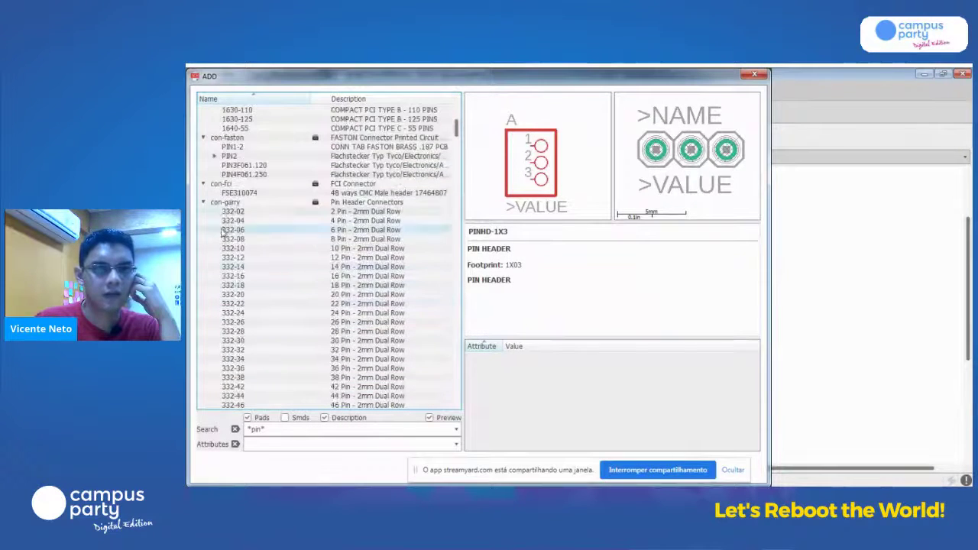
# Compare pin headers from the connector libraries and choose the single-row four-pin MA04-1 from con-lstb for placement.
pyautogui.click(239, 248)
pyautogui.click(243, 276)
pyautogui.click(246, 331)
pyautogui.click(259, 349)
pyautogui.scroll(-3, 278, 321)
pyautogui.scroll(-5, 279, 320)
pyautogui.scroll(-7, 281, 284)
pyautogui.click(248, 266)
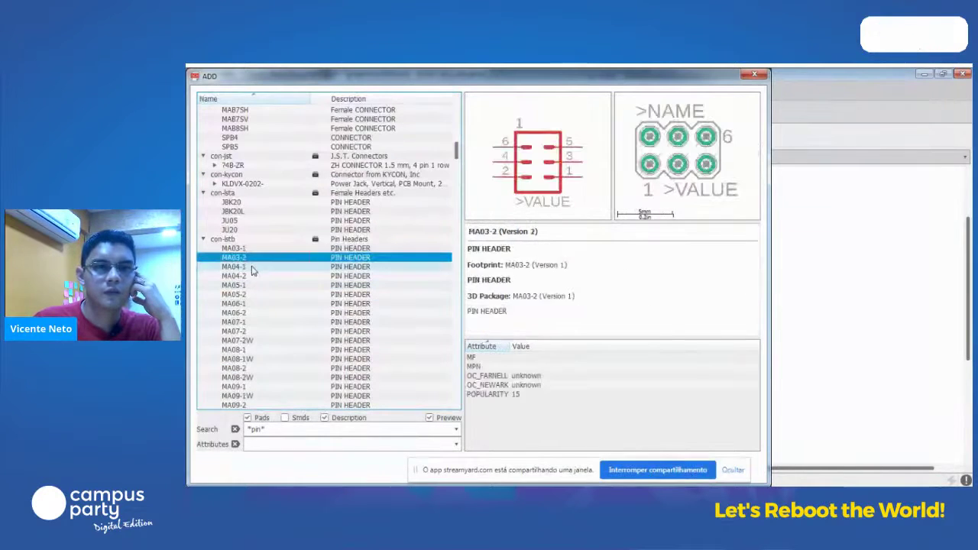
pyautogui.click(240, 275)
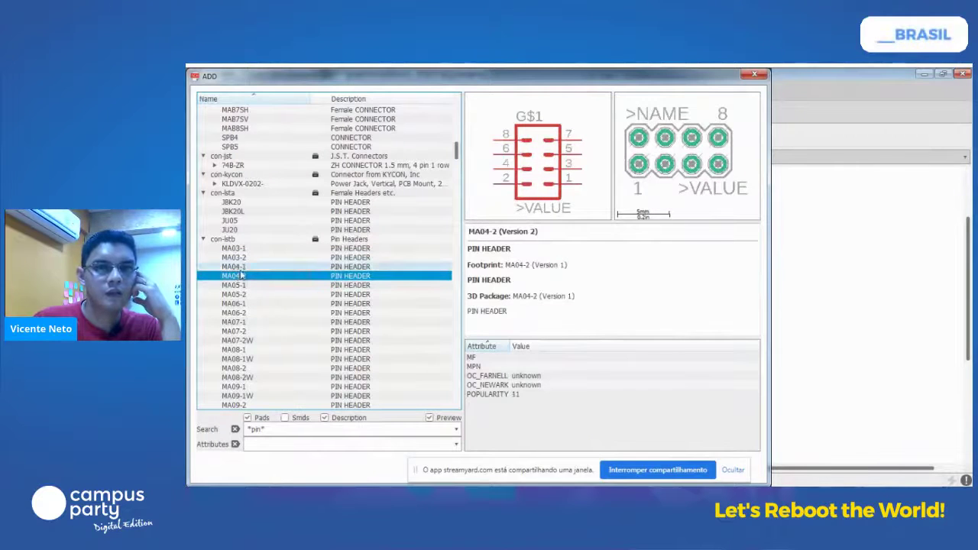
pyautogui.click(244, 266)
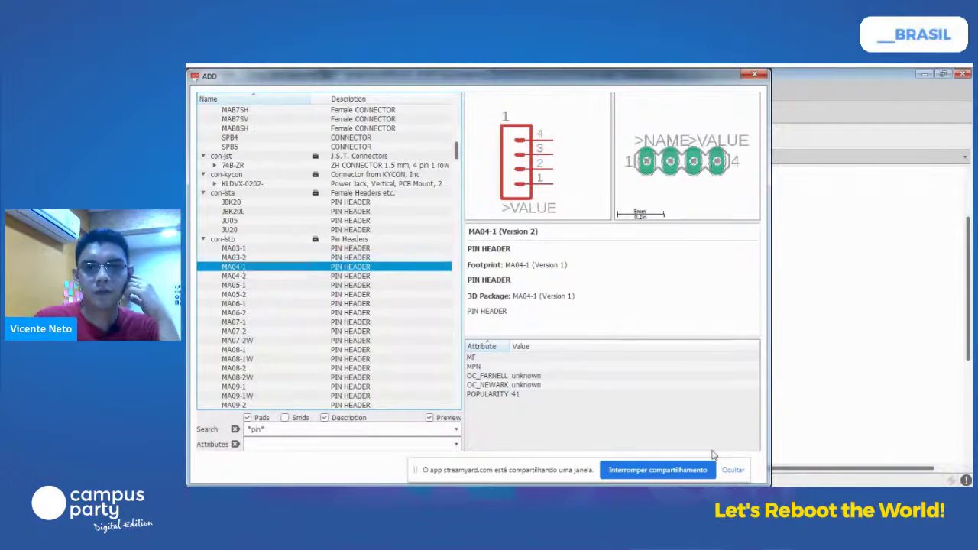
pyautogui.press('Return')
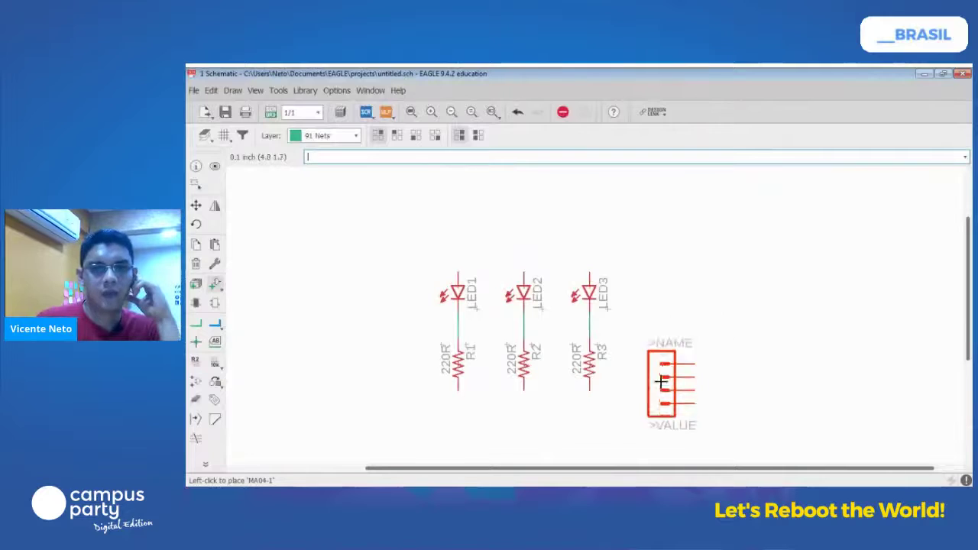
# Rotate the four-pin header so its pins point down, place it centred above the LEDs, and end part placement.
pyautogui.rightClick(520, 212)
pyautogui.rightClick(518, 209)
pyautogui.rightClick(523, 205)
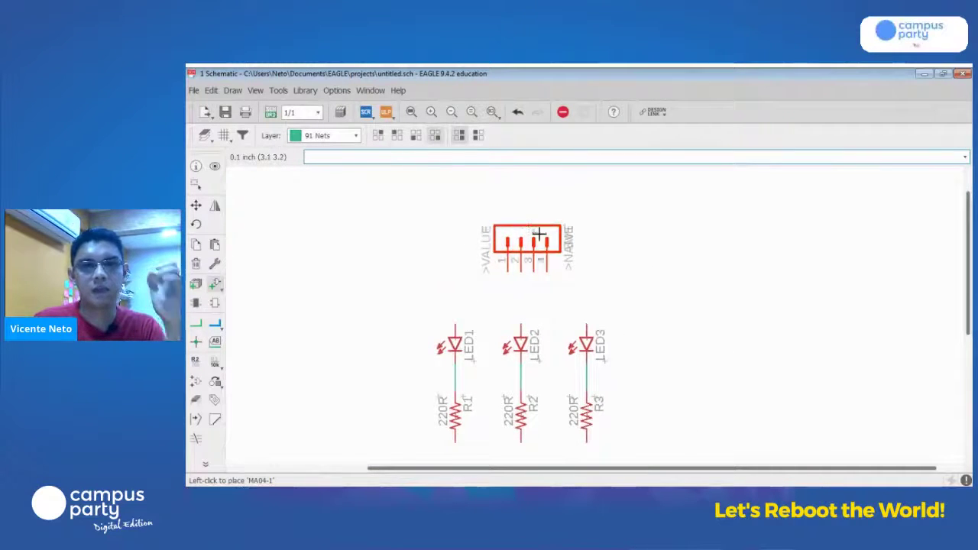
pyautogui.click(527, 227)
pyautogui.press('Escape')
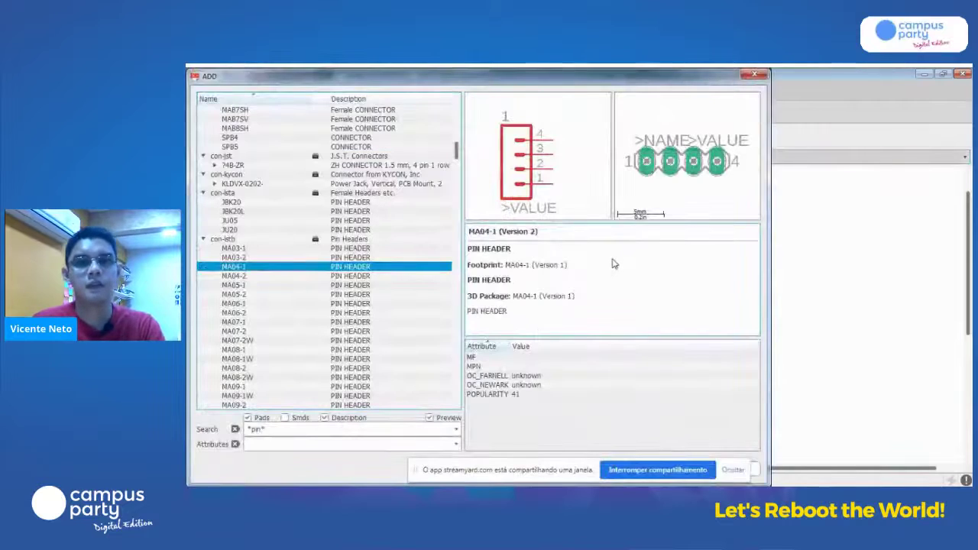
pyautogui.press('Escape')
# Draw net wires from the upper pin of LED1 to header pin 1 and from LED2 to header pin 2.
pyautogui.scroll(2, 527, 293)
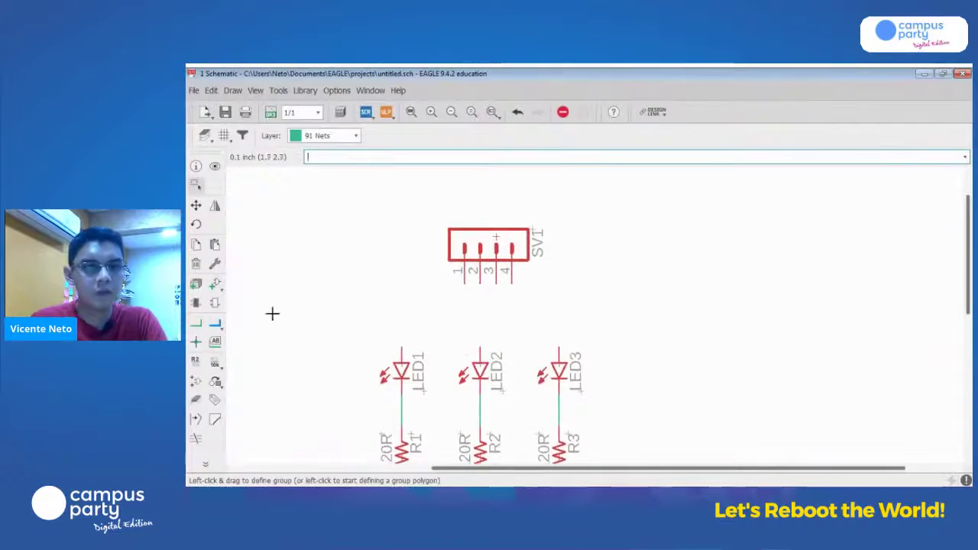
pyautogui.click(195, 324)
pyautogui.scroll(2, 480, 280)
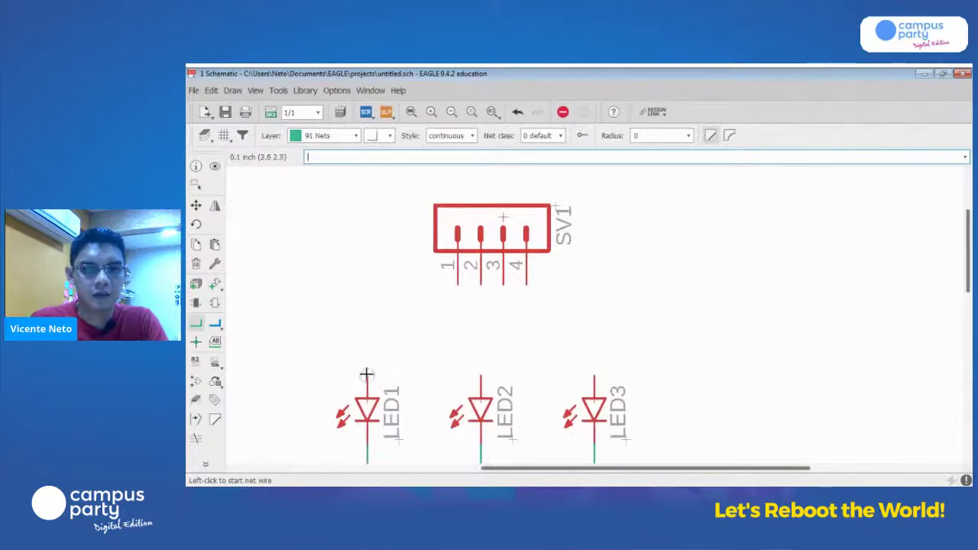
pyautogui.click(366, 374)
pyautogui.click(456, 285)
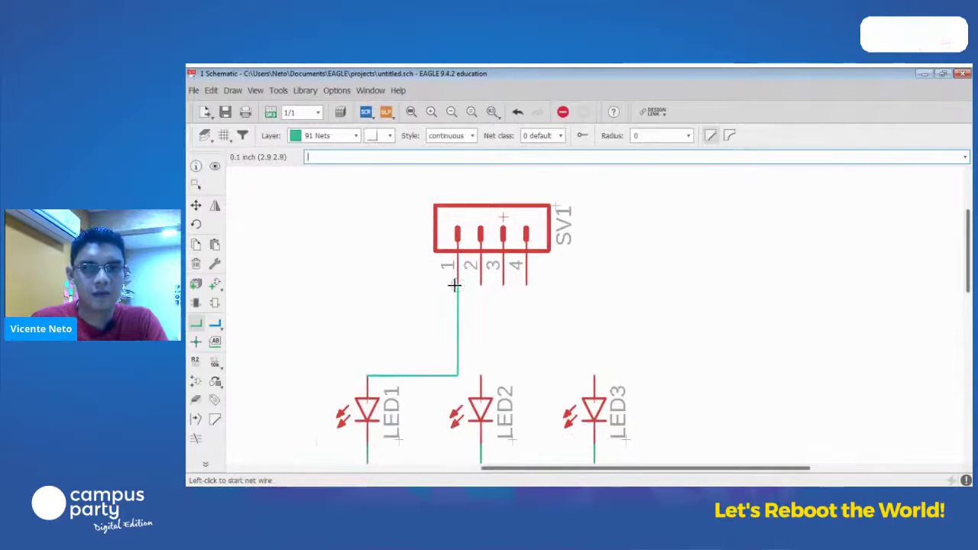
pyautogui.click(482, 374)
pyautogui.click(481, 284)
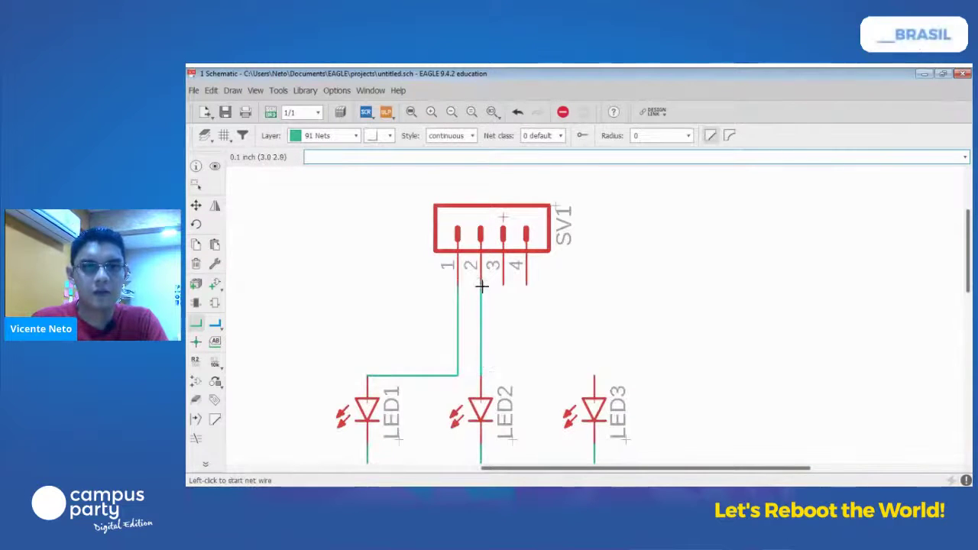
# Draw a net wire from the upper pin of LED3 to header pin 3.
pyautogui.click(594, 375)
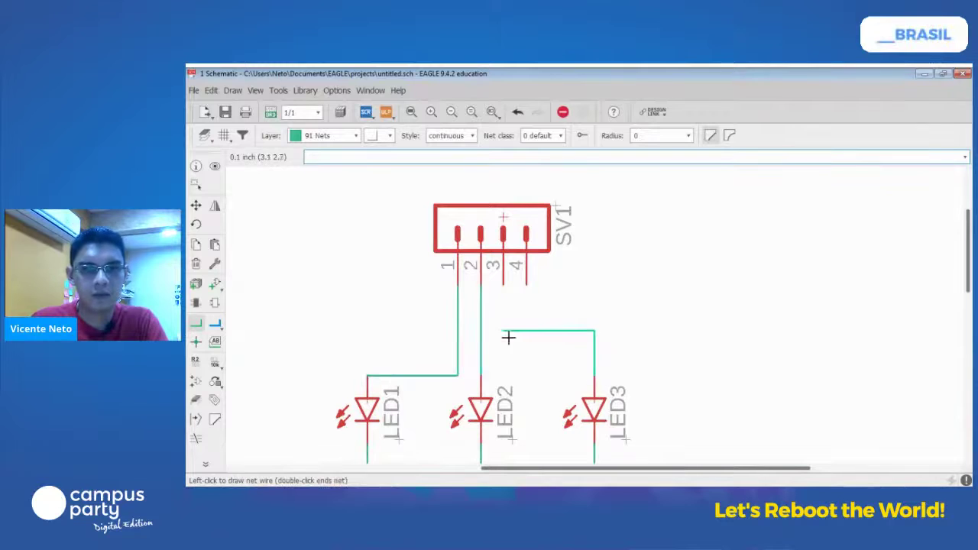
pyautogui.click(504, 283)
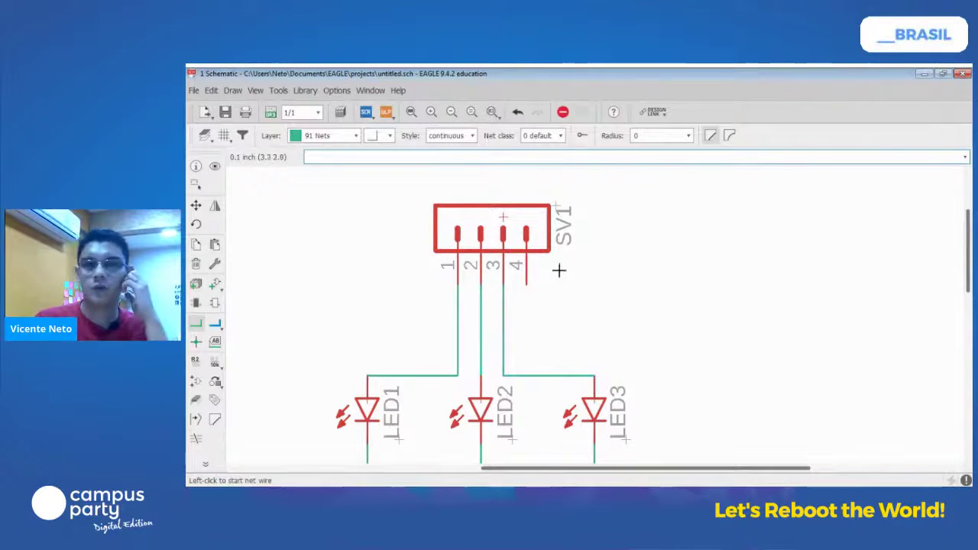
pyautogui.scroll(-2, 573, 305)
pyautogui.moveTo(598, 311); pyautogui.dragTo(609, 212, button='middle')
pyautogui.moveTo(655, 262); pyautogui.dragTo(612, 300, button='middle')
pyautogui.scroll(-2, 642, 304)
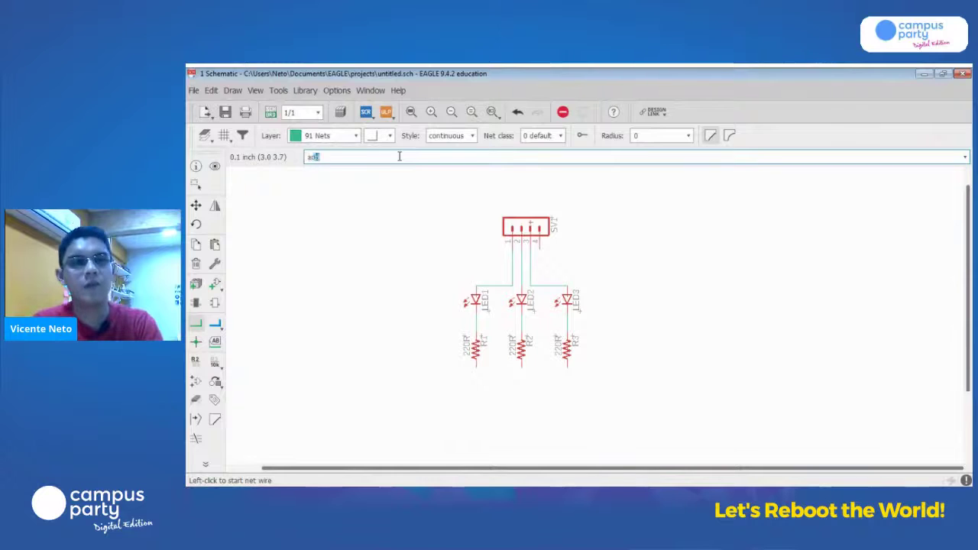
# Search the part libraries for gnd, compare the supply symbols and choose GND from supply1 for placement.
pyautogui.press('Return')
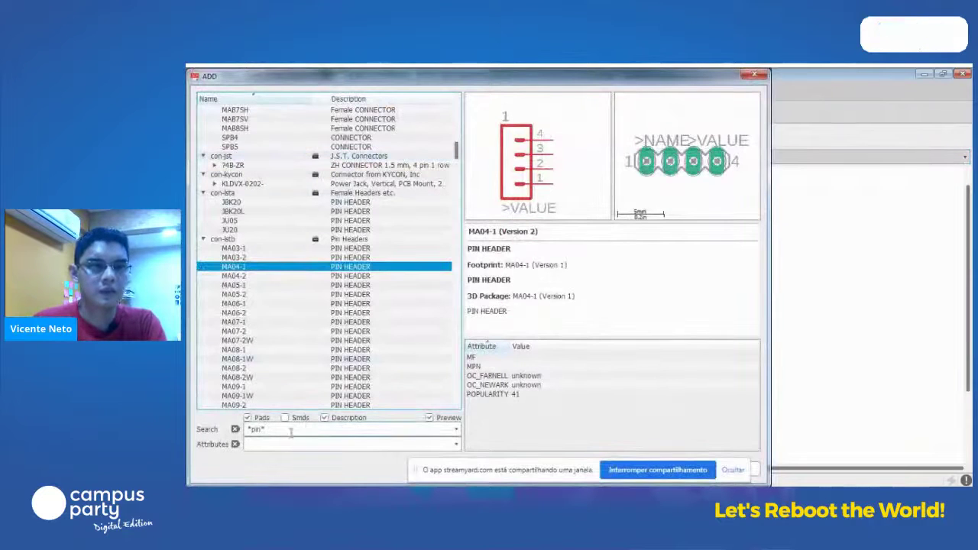
pyautogui.press('BackSpace')
pyautogui.press('BackSpace')
pyautogui.press('BackSpace')
pyautogui.press('BackSpace')
pyautogui.press('BackSpace')
pyautogui.write('9')
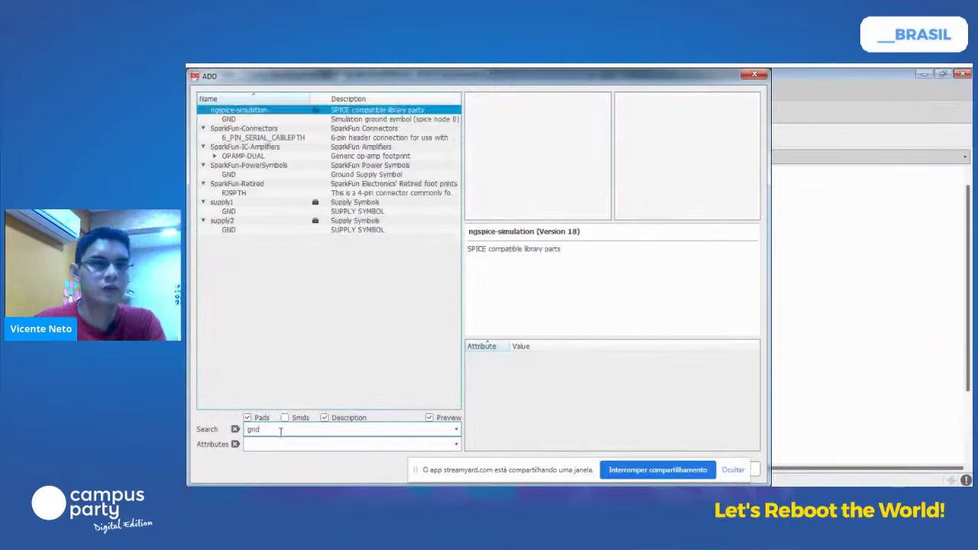
pyautogui.click(233, 212)
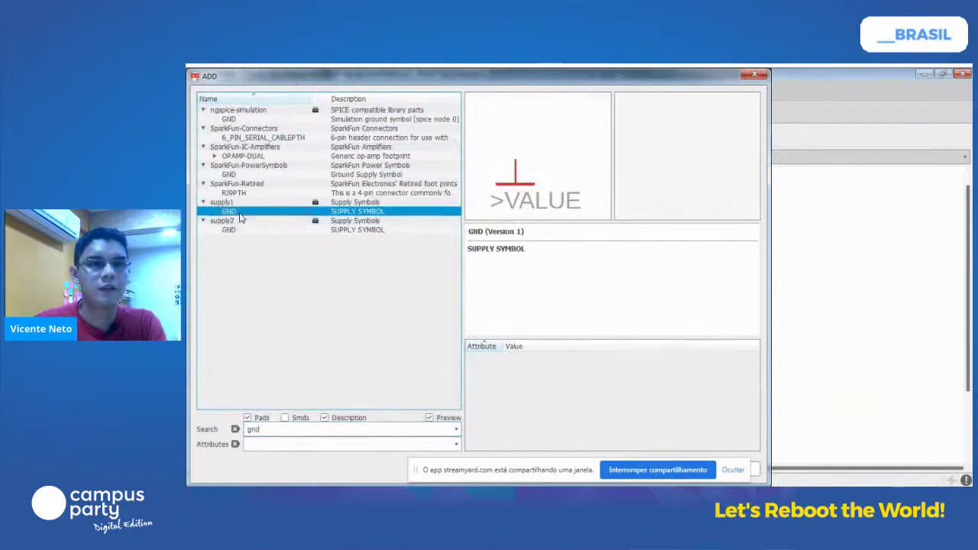
pyautogui.click(245, 229)
pyautogui.click(241, 212)
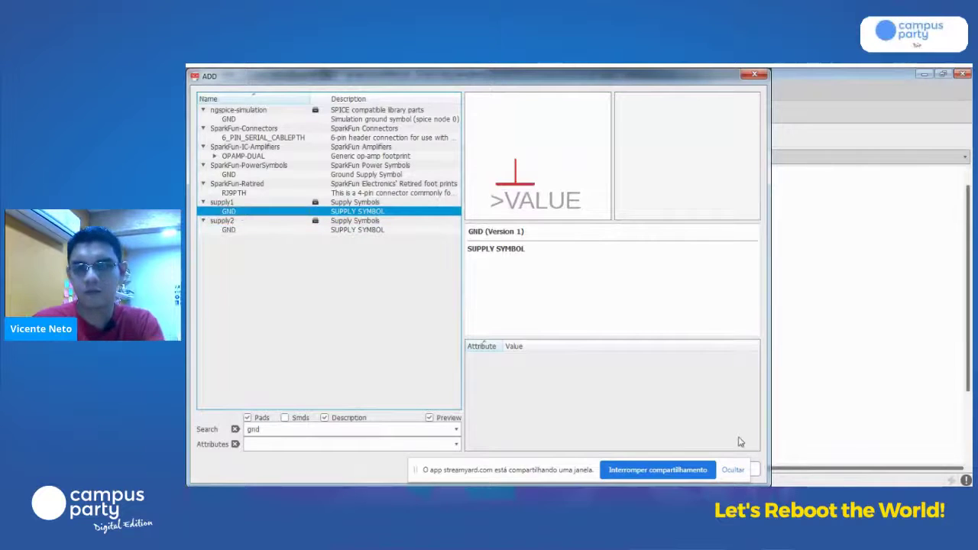
pyautogui.press('Return')
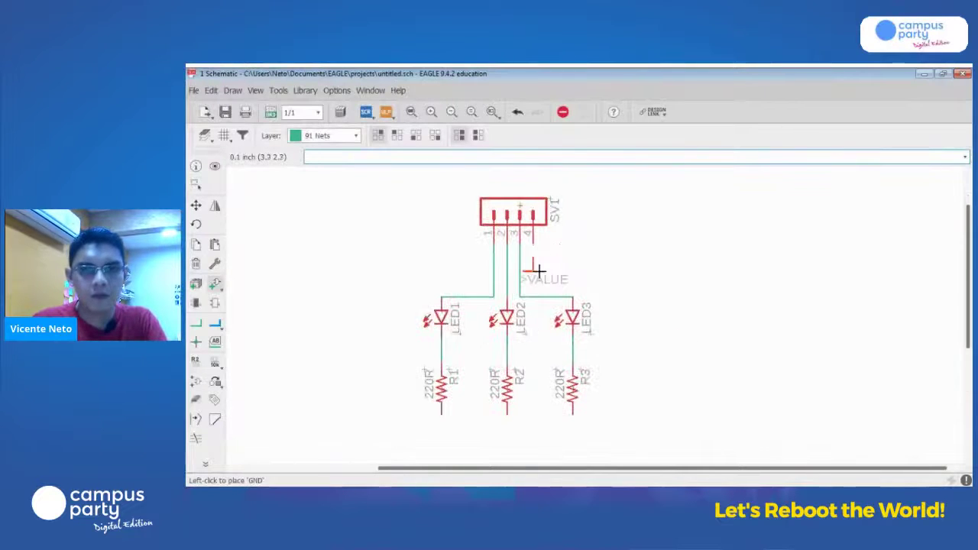
# Place one GND symbol under header pin 4 and another below R2, and end part placement.
pyautogui.click(537, 269)
pyautogui.scroll(-2, 637, 295)
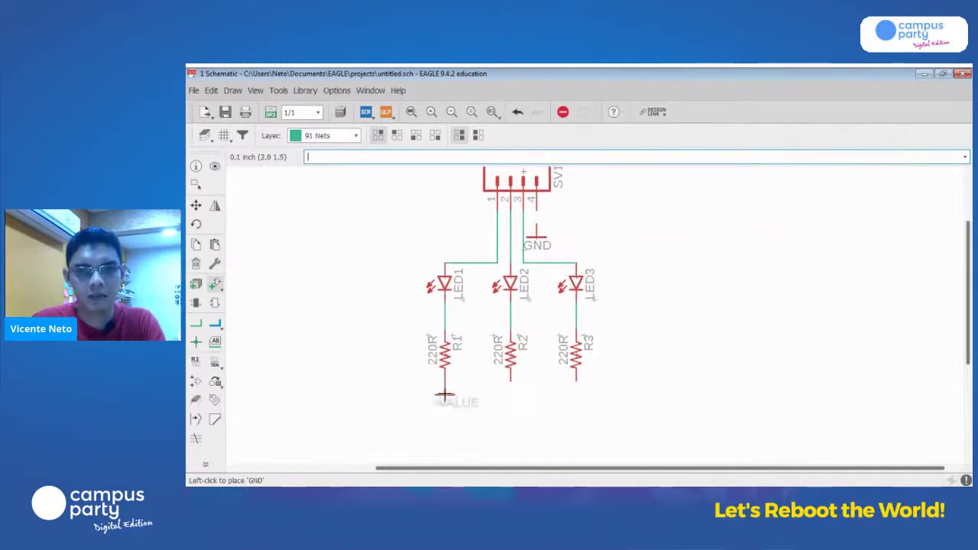
pyautogui.click(508, 434)
pyautogui.press('Escape')
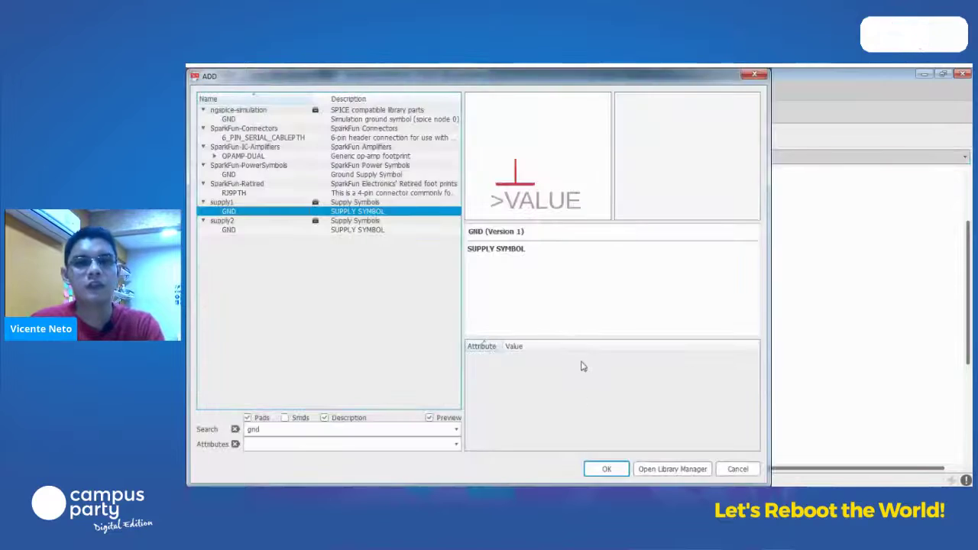
pyautogui.press('Escape')
# Draw net wires joining the lower pins of R2, R1 and R3 to the GND symbol below R2.
pyautogui.click(195, 323)
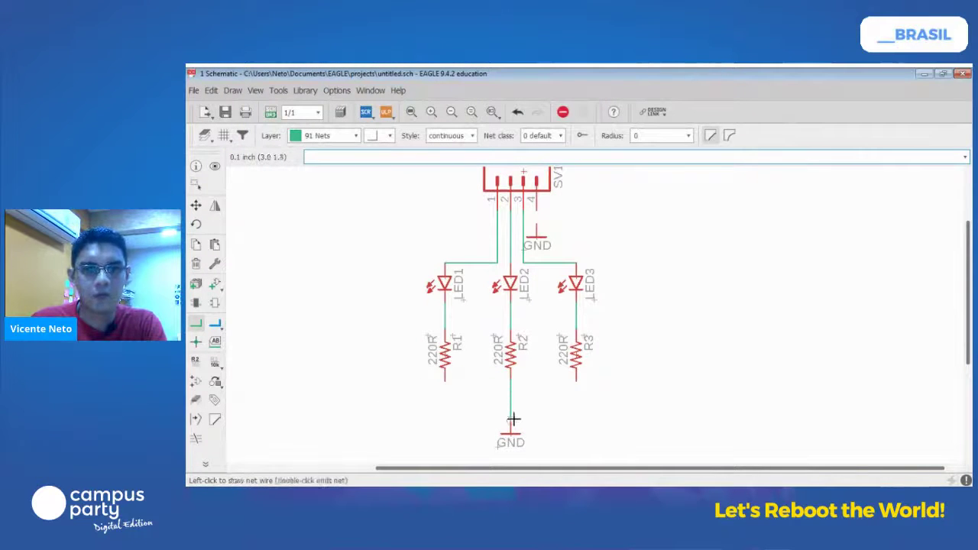
pyautogui.click(444, 379)
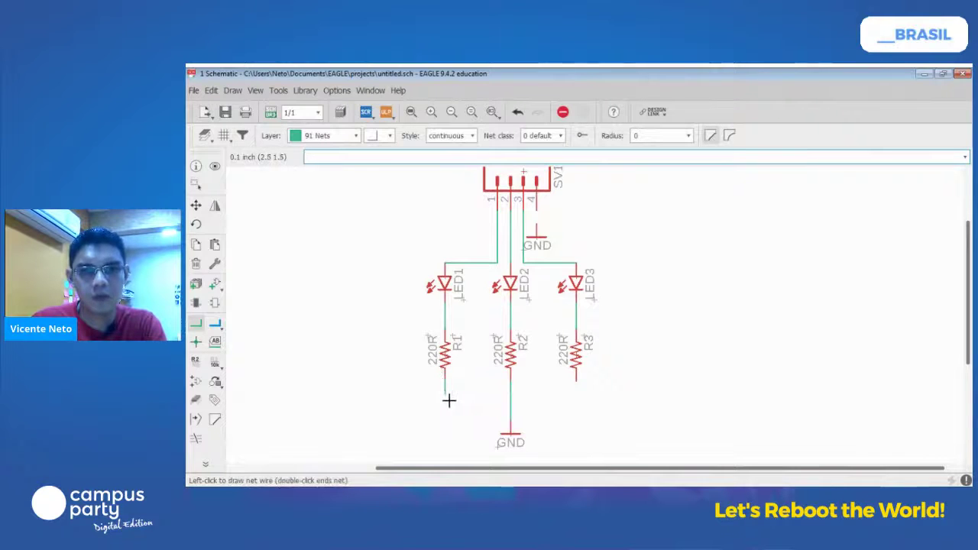
pyautogui.click(509, 406)
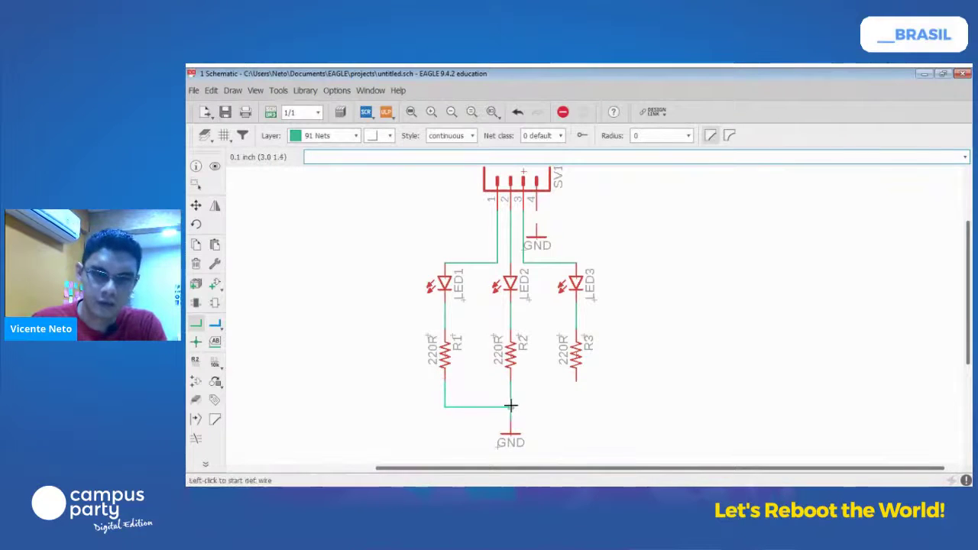
pyautogui.click(576, 380)
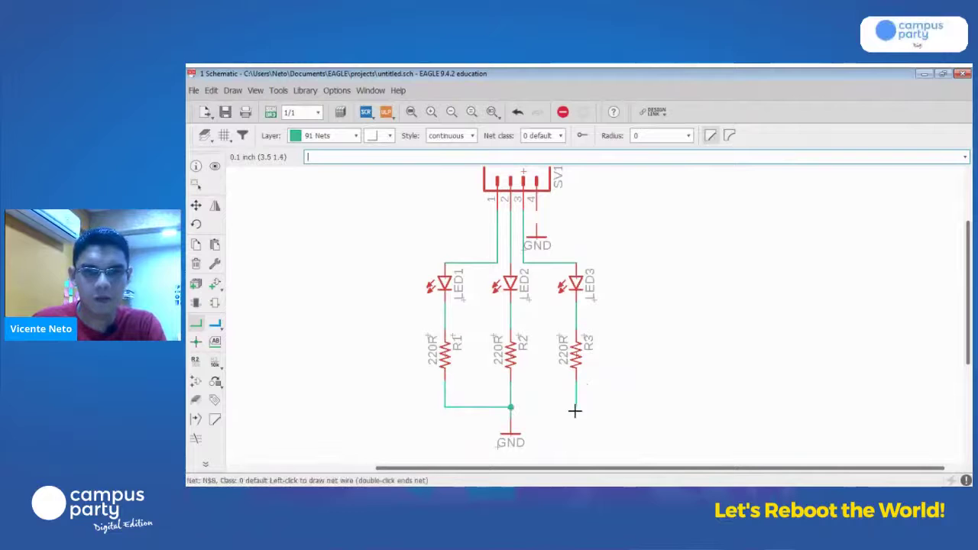
pyautogui.click(511, 406)
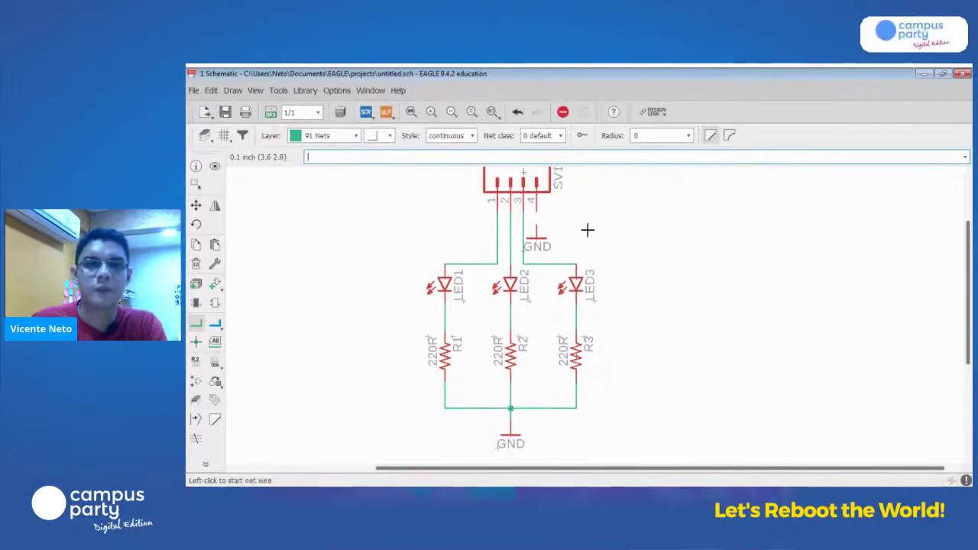
# Connect header pin 4 to the GND symbol beneath it with a net wire.
pyautogui.scroll(1, 565, 229)
pyautogui.scroll(1, 548, 231)
pyautogui.scroll(-2, 596, 270)
pyautogui.scroll(-1, 655, 312)
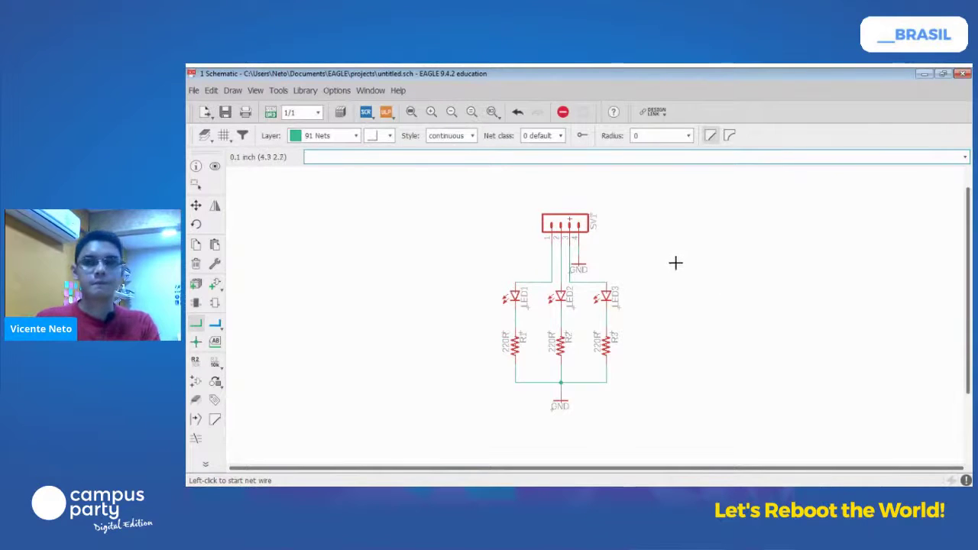
# Create the board layout from the finished schematic.
pyautogui.click(271, 112)
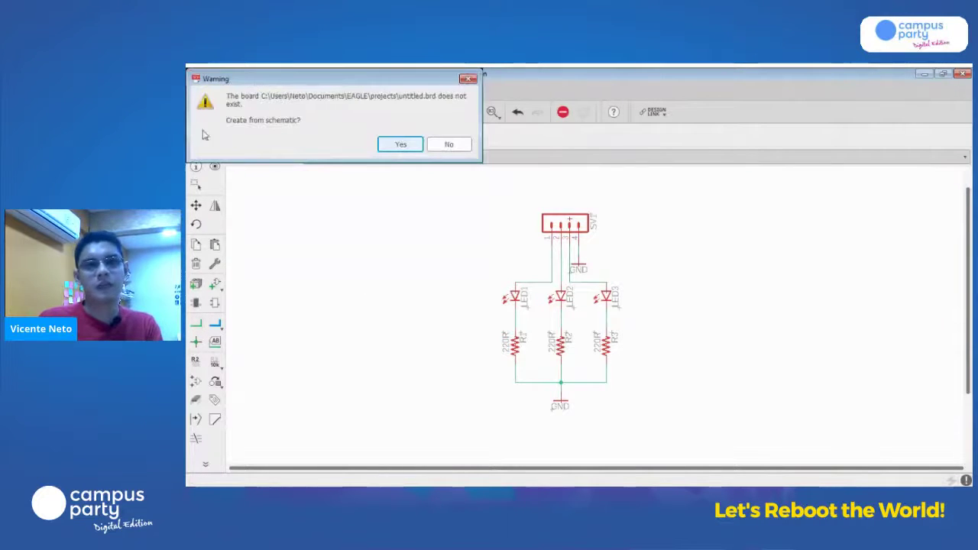
pyautogui.click(399, 146)
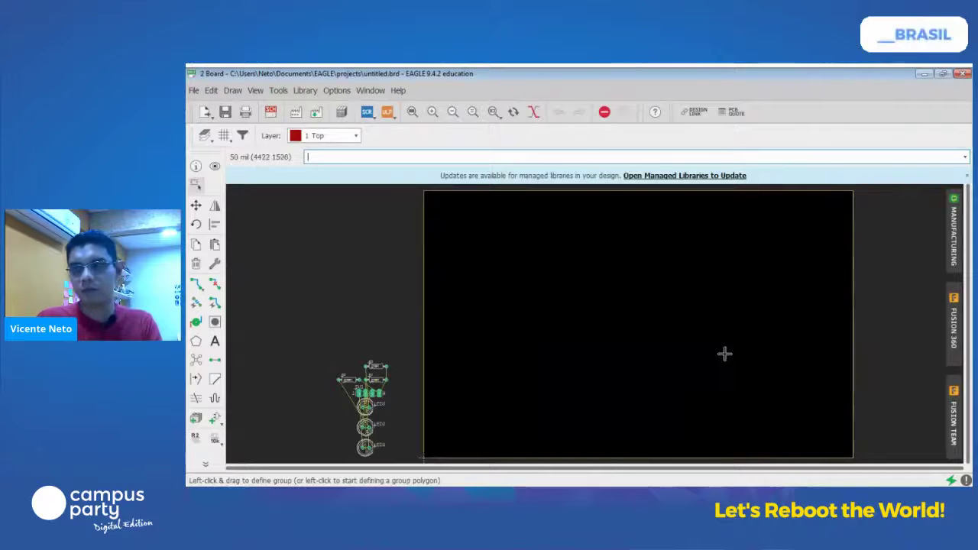
pyautogui.moveTo(524, 367); pyautogui.dragTo(477, 327, button='middle')
pyautogui.scroll(2, 448, 360)
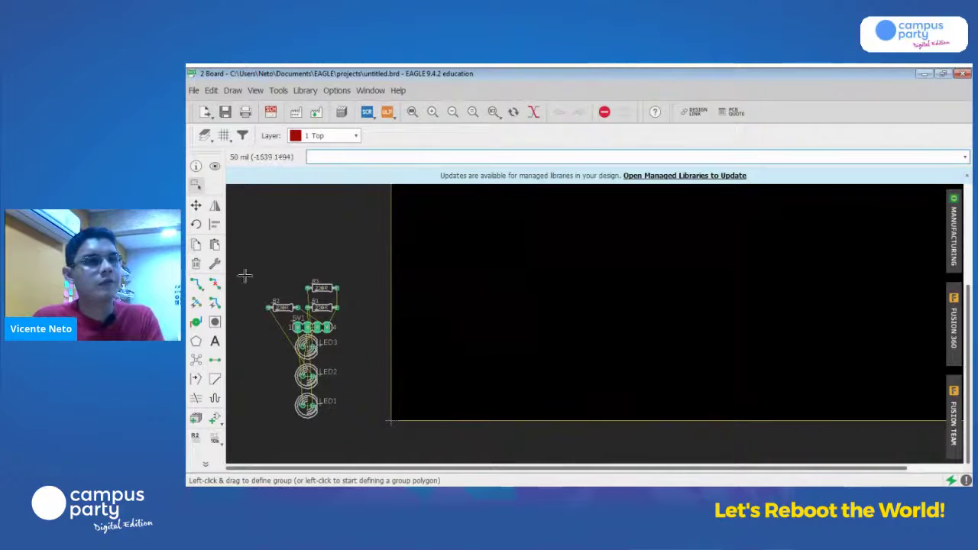
# Move LED3 into the lower left area of the board outline, rotated three quarter turns so its label runs downward.
pyautogui.click(197, 206)
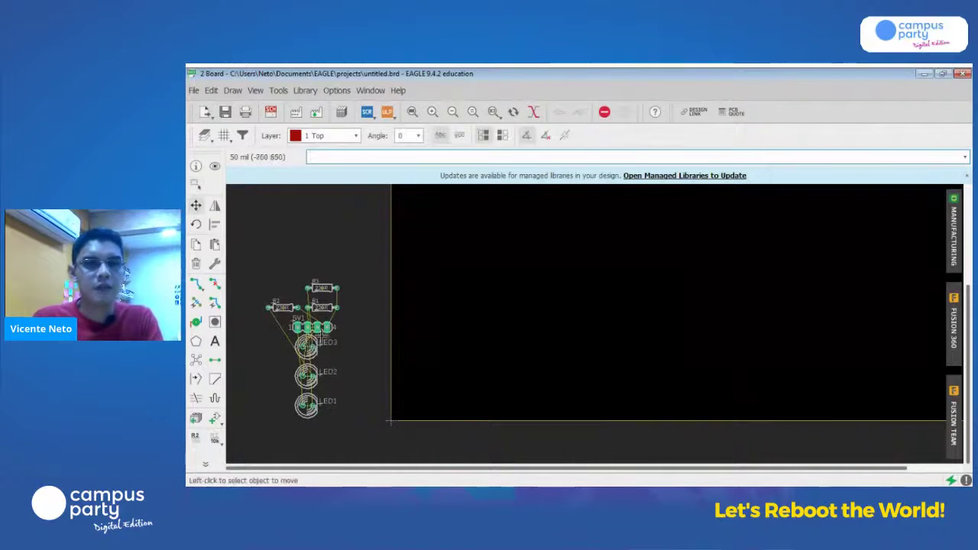
pyautogui.click(307, 346)
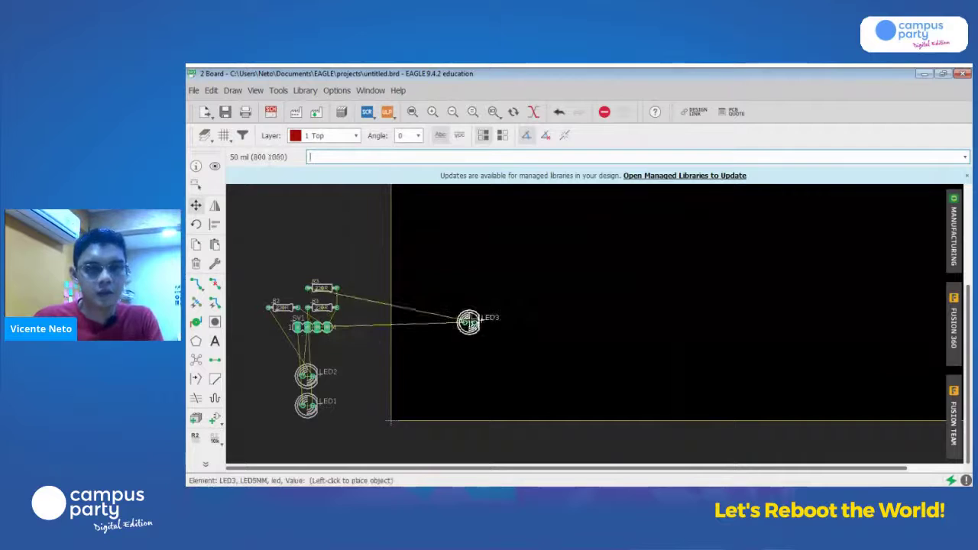
pyautogui.rightClick(448, 328)
pyautogui.rightClick(448, 328)
pyautogui.rightClick(448, 328)
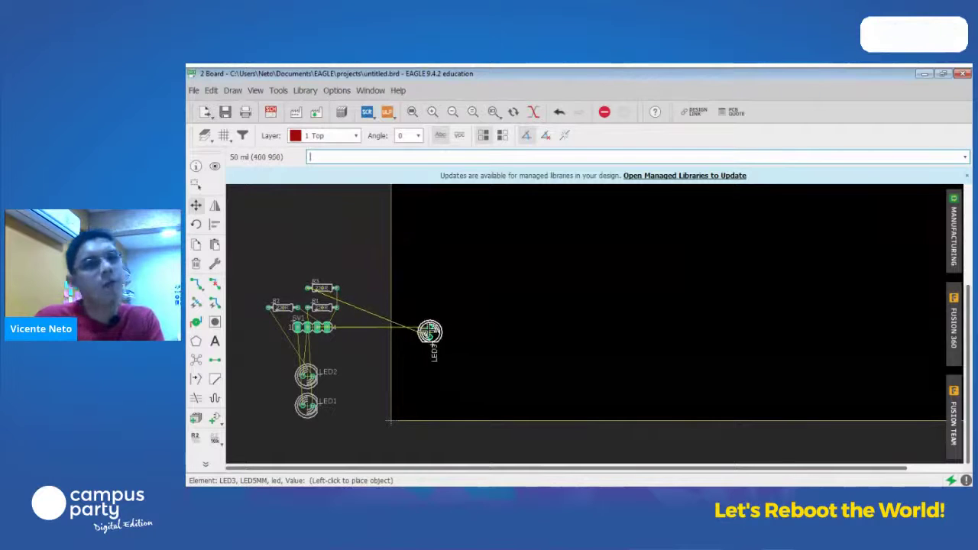
pyautogui.click(440, 331)
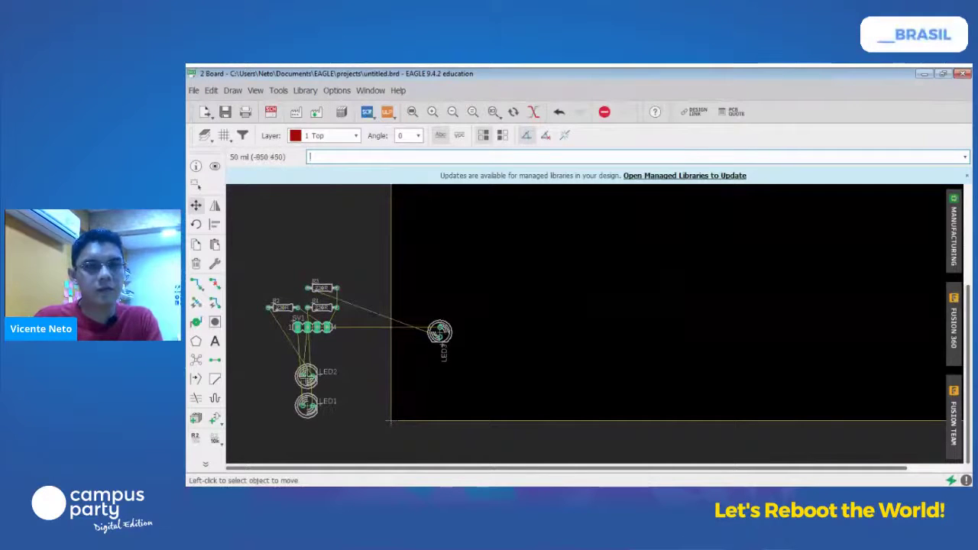
# Move LED2 and LED1 onto the board in a row to the right of LED3, rotated to match its orientation.
pyautogui.click(307, 375)
pyautogui.rightClick(477, 329)
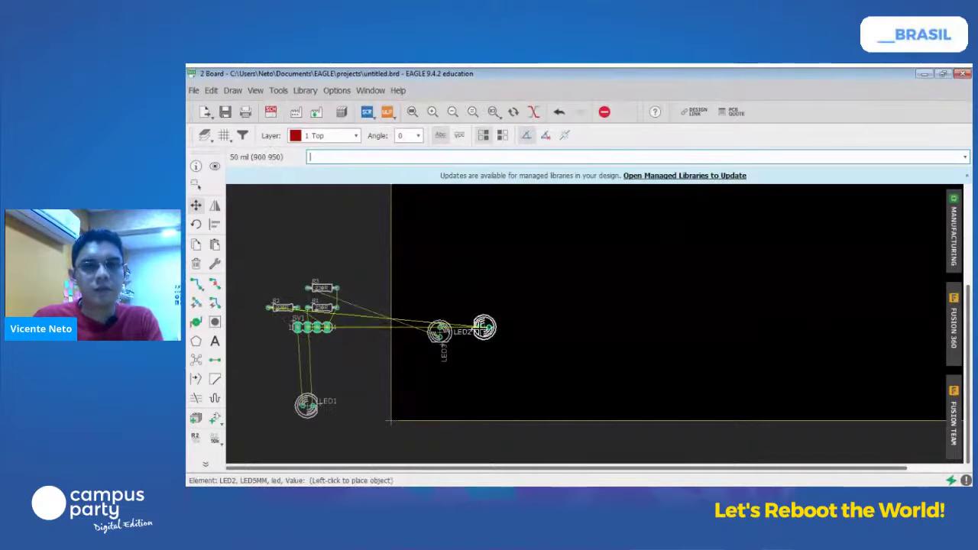
pyautogui.click(484, 331)
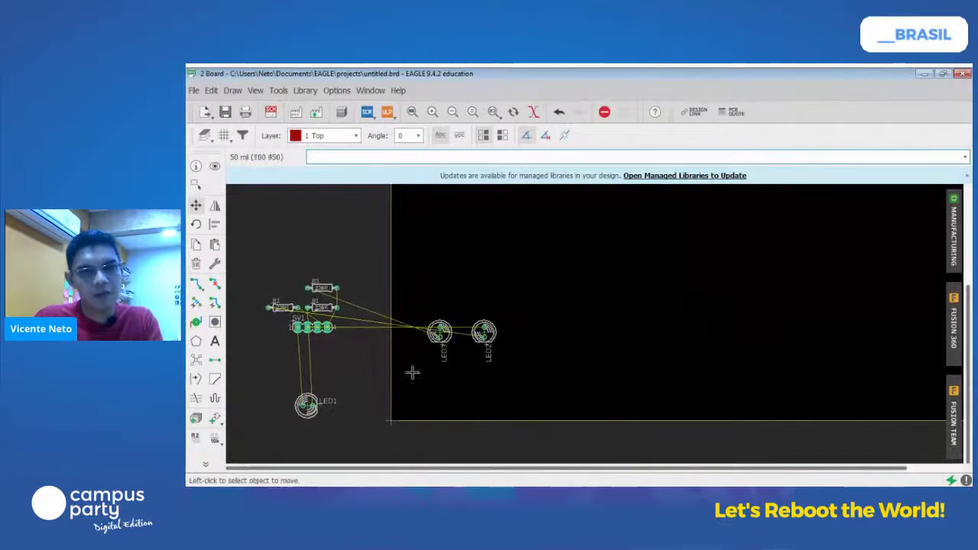
pyautogui.click(307, 405)
pyautogui.rightClick(532, 331)
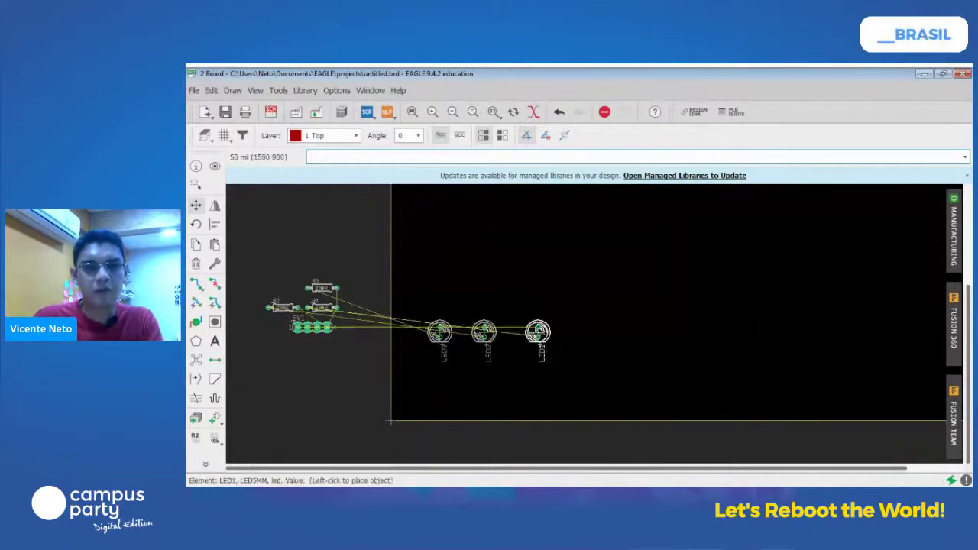
pyautogui.click(532, 331)
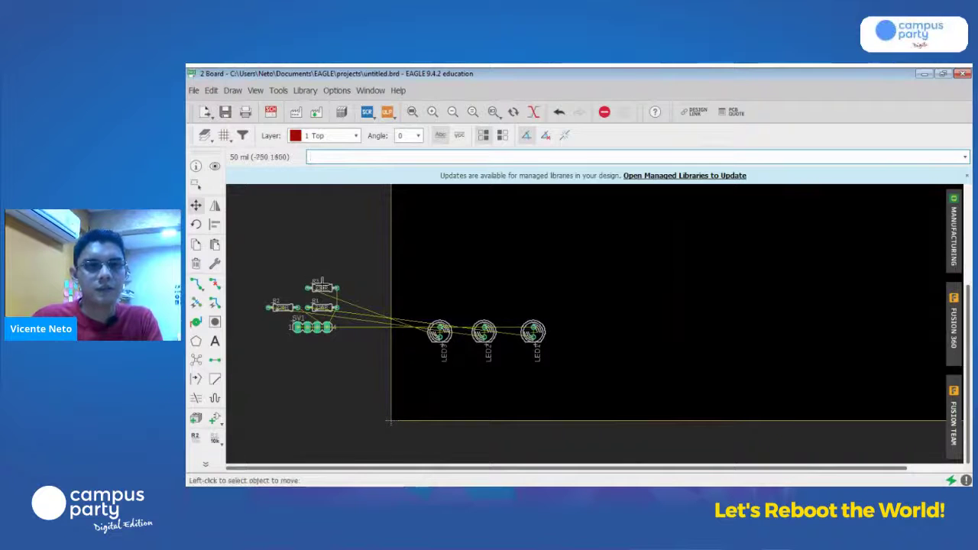
# Move resistor R3 onto the board, rotated upright and placed directly below LED3.
pyautogui.click(322, 288)
pyautogui.rightClick(463, 388)
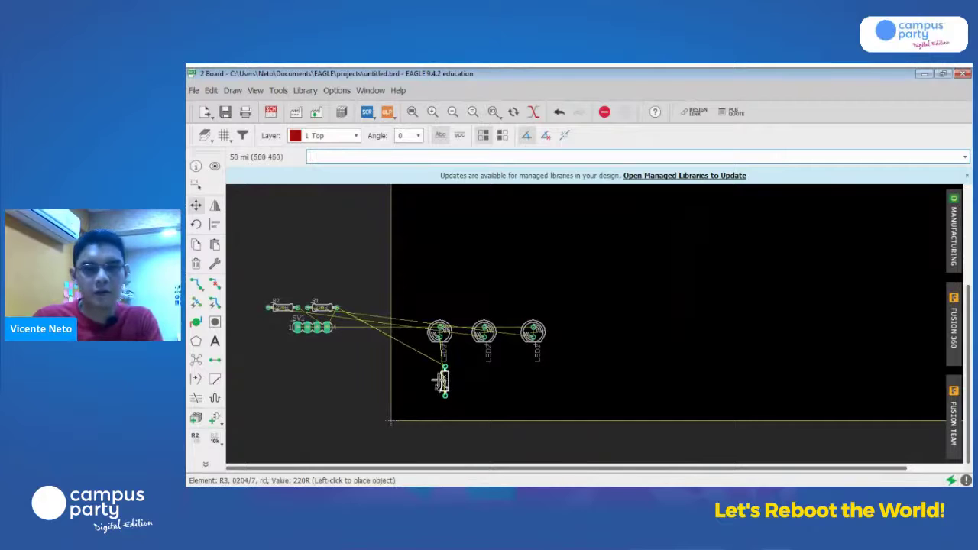
pyautogui.click(439, 380)
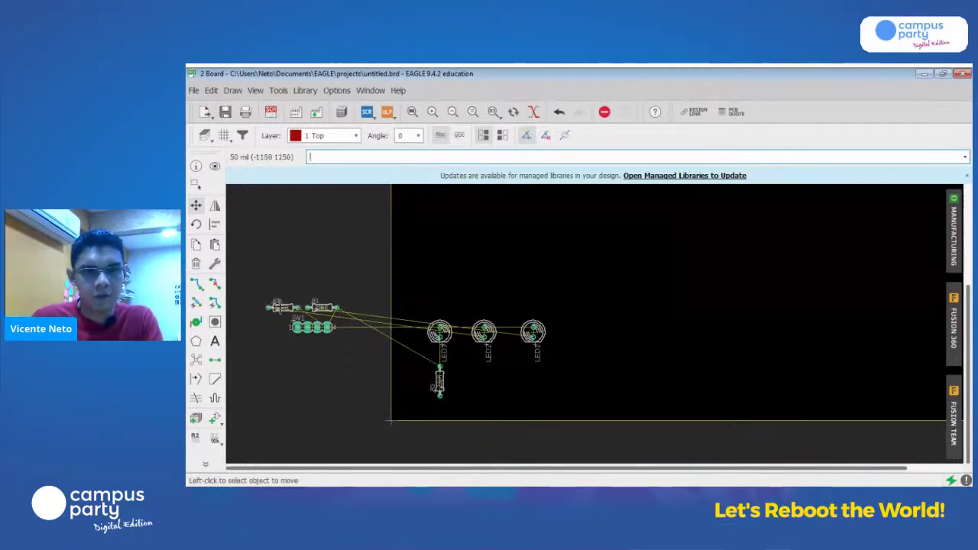
# Move resistor R2 onto the board, rotate it upright and align it directly below LED2, level with R3.
pyautogui.click(237, 310)
pyautogui.click(237, 310)
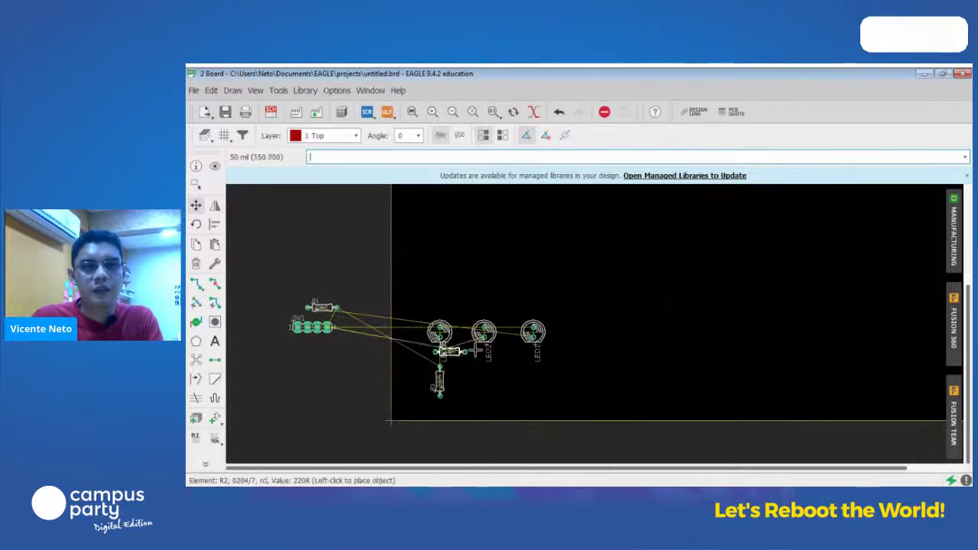
pyautogui.click(489, 393)
pyautogui.rightClick(489, 394)
pyautogui.press('Escape')
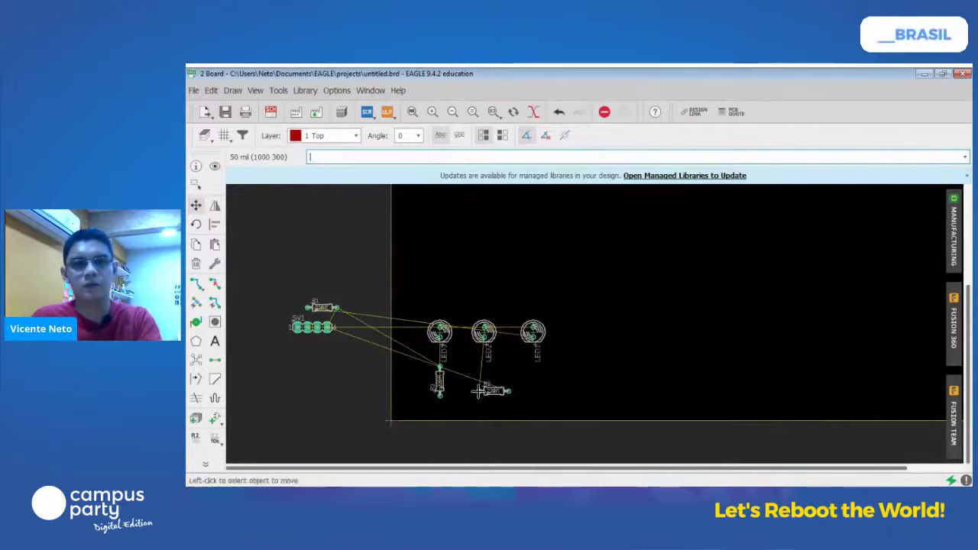
pyautogui.click(487, 389)
pyautogui.click(197, 206)
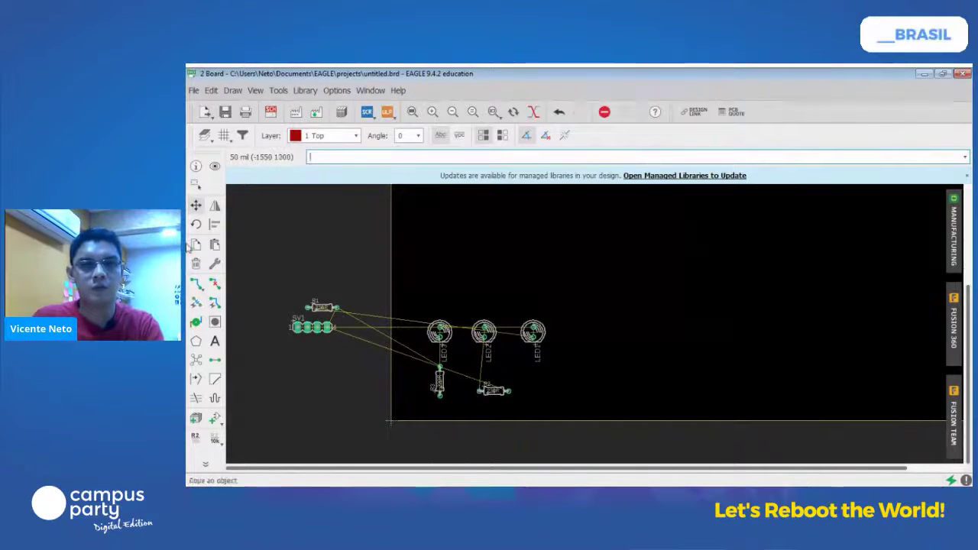
pyautogui.click(493, 391)
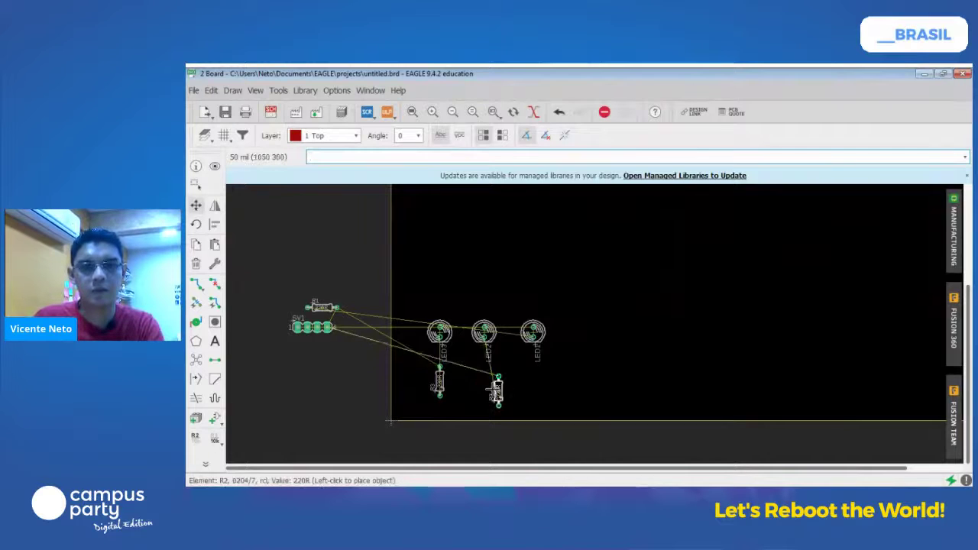
pyautogui.rightClick(484, 383)
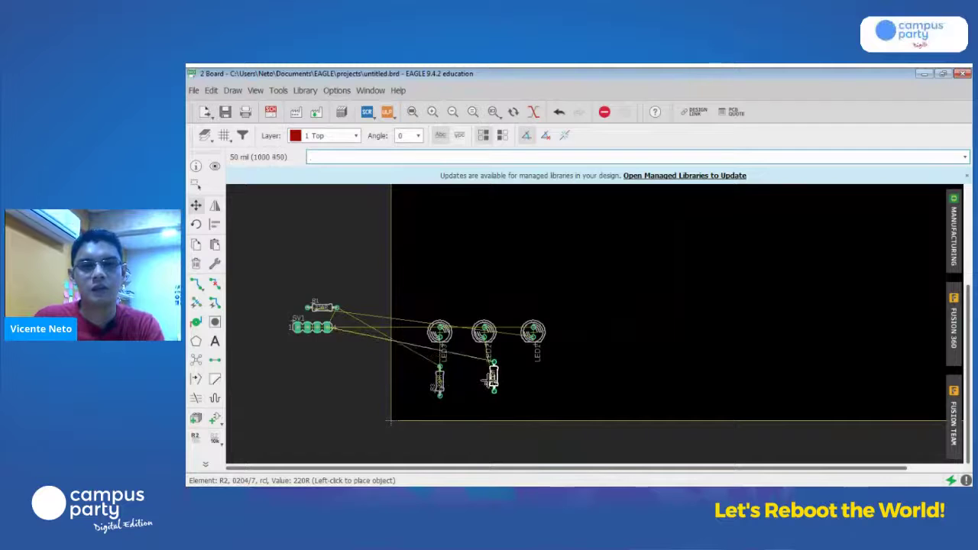
pyautogui.click(486, 380)
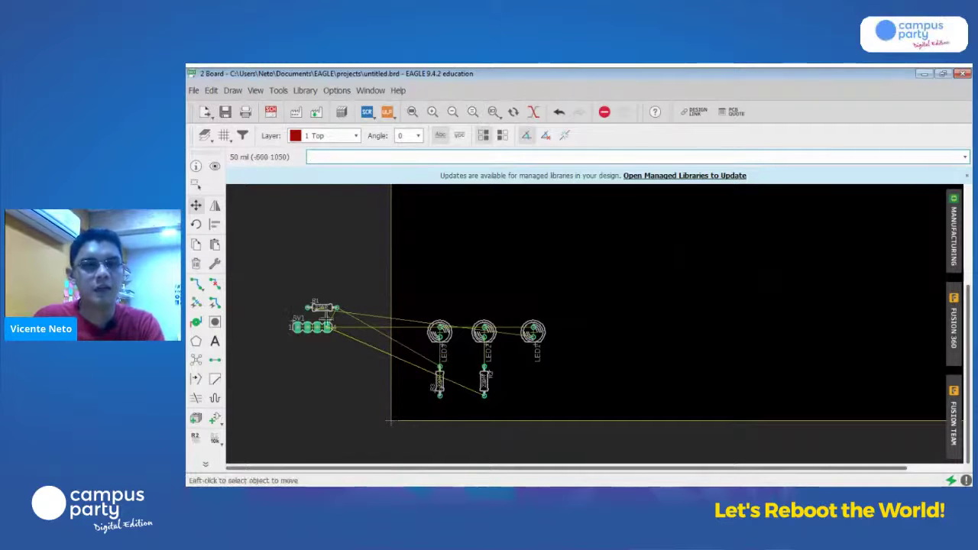
# Move upright resistor R1 directly below LED1 and place header SV1 centred above the row of LEDs.
pyautogui.click(323, 307)
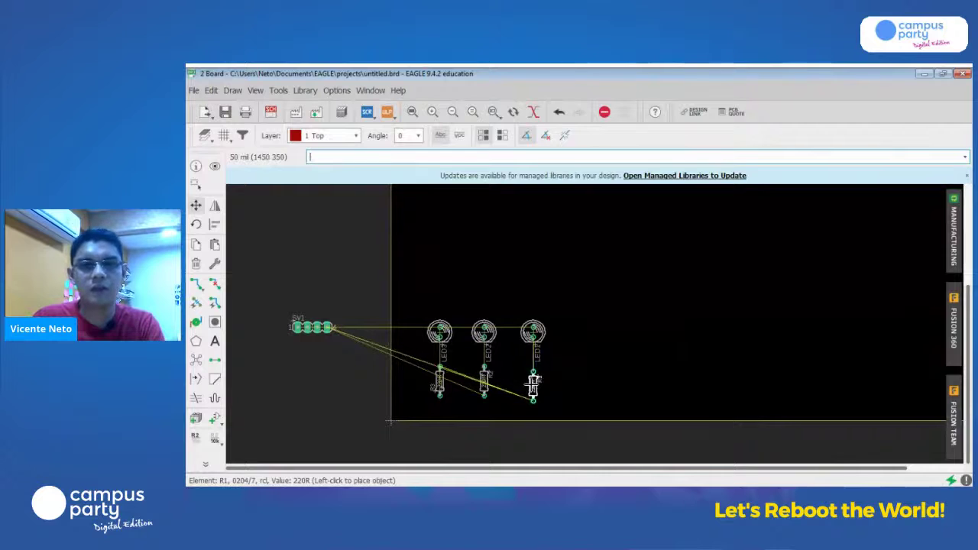
pyautogui.click(532, 382)
pyautogui.click(313, 327)
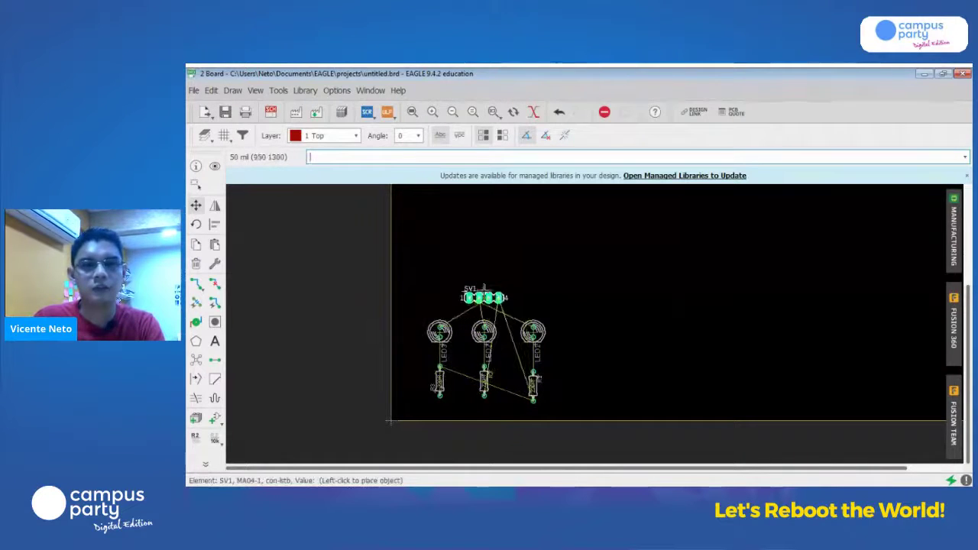
pyautogui.click(489, 293)
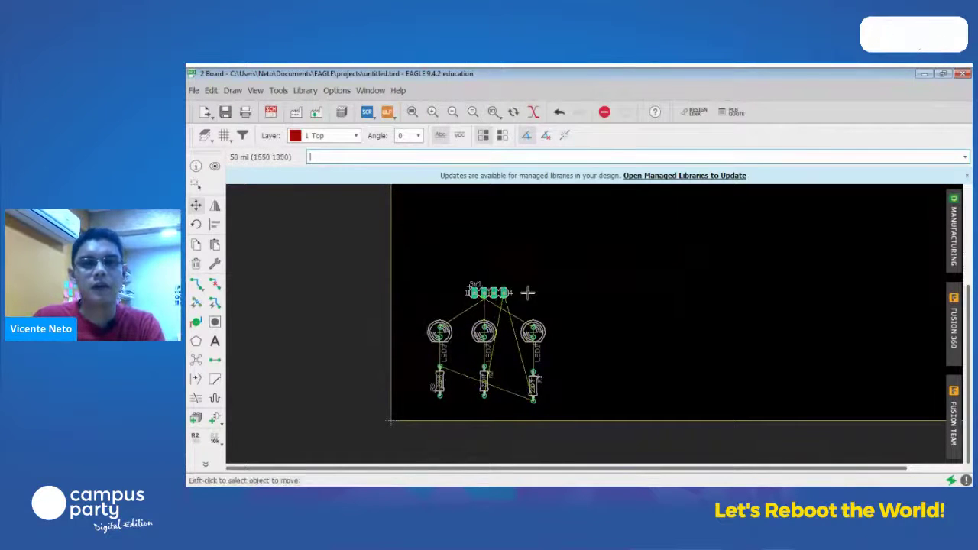
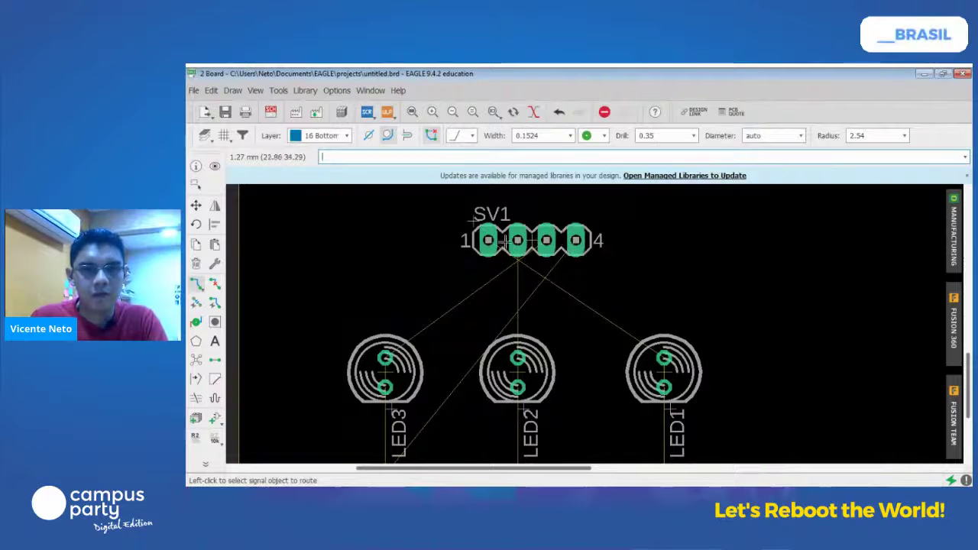
# Set the routing trace width to 0.6096 mm.
pyautogui.click(493, 242)
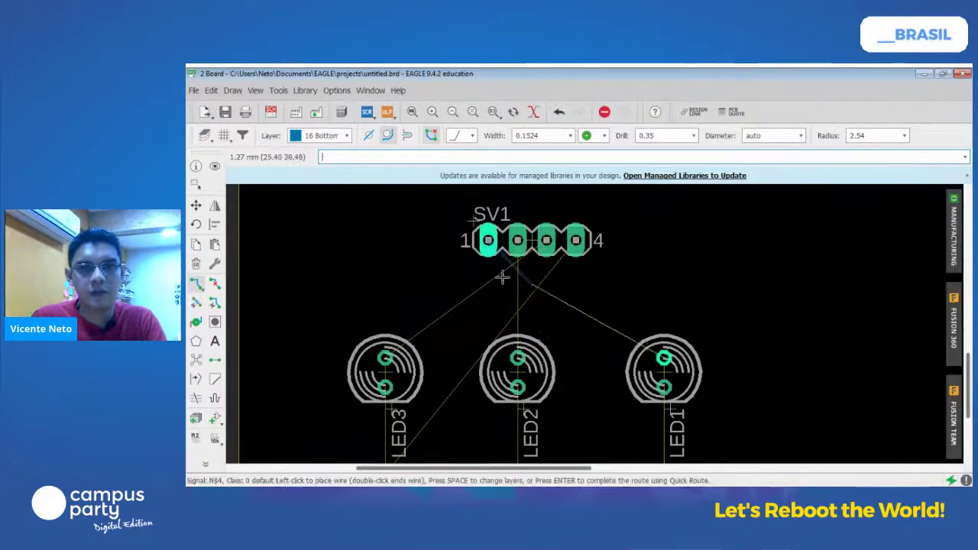
pyautogui.press('Escape')
pyautogui.click(569, 135)
pyautogui.scroll(-2, 541, 222)
pyautogui.press('Escape')
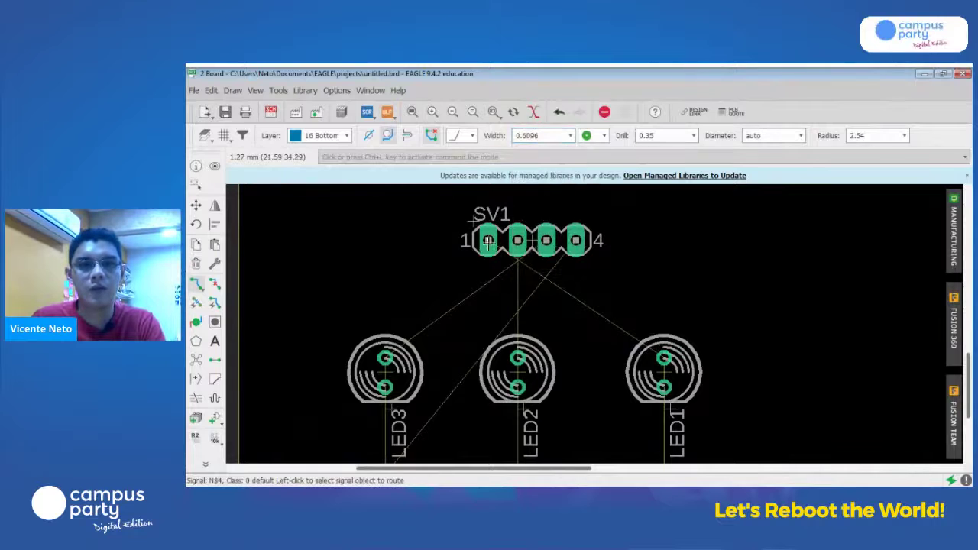
pyautogui.click(488, 242)
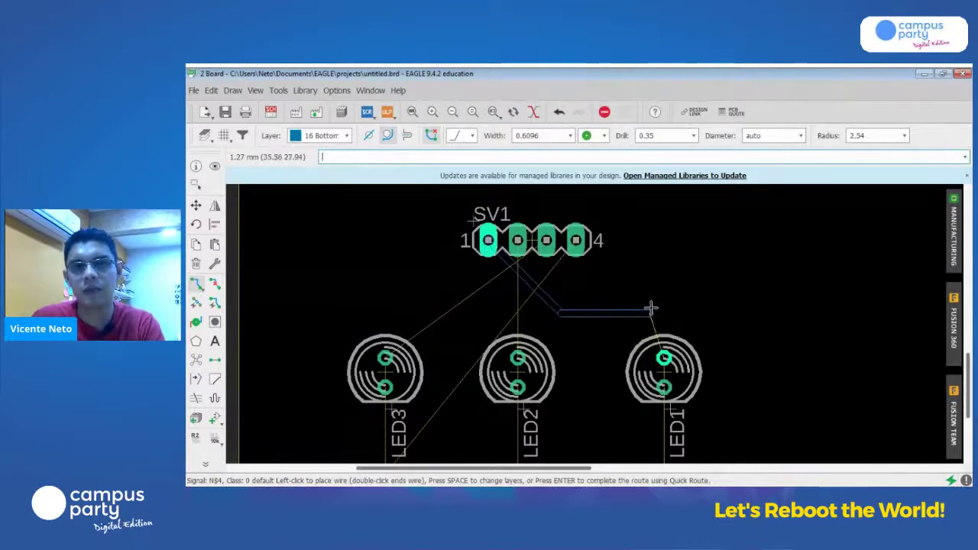
pyautogui.press('Escape')
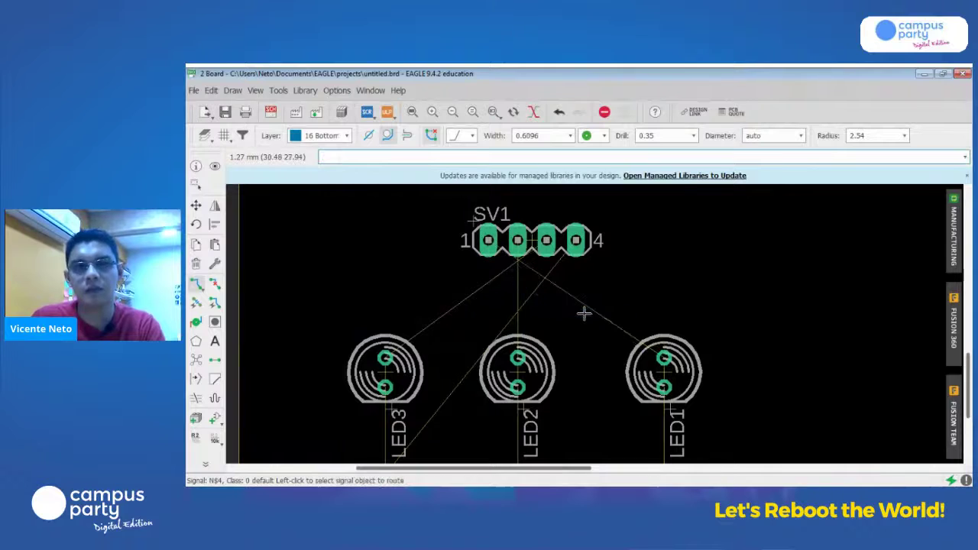
pyautogui.click(487, 242)
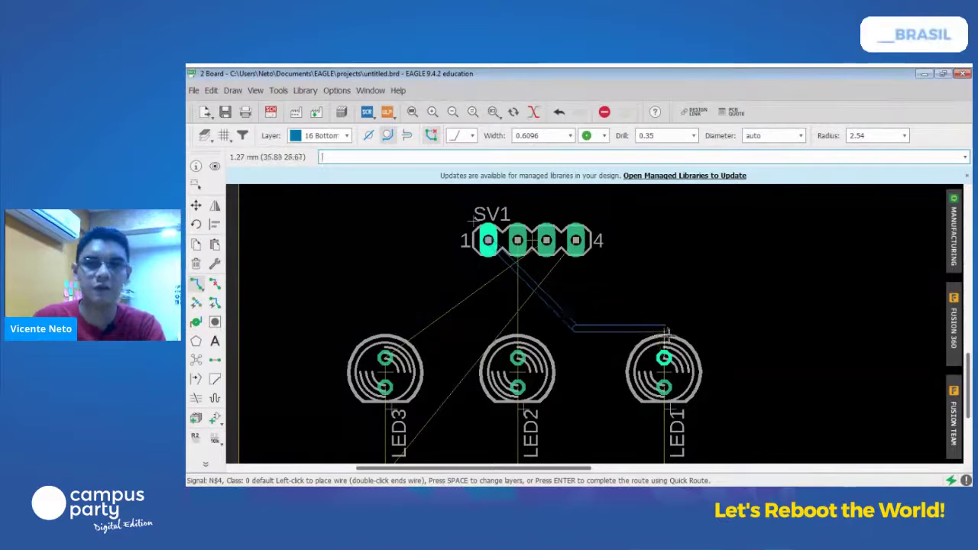
pyautogui.press('Escape')
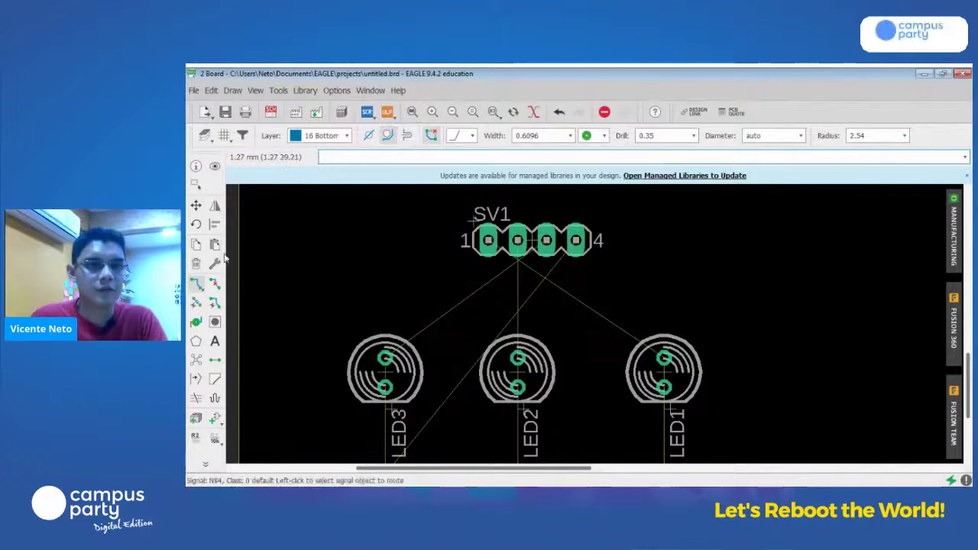
# Rotate header SV1 half a turn in place so its pin order is reversed above the LEDs.
pyautogui.click(196, 205)
pyautogui.click(532, 242)
pyautogui.rightClick(533, 242)
pyautogui.click(532, 242)
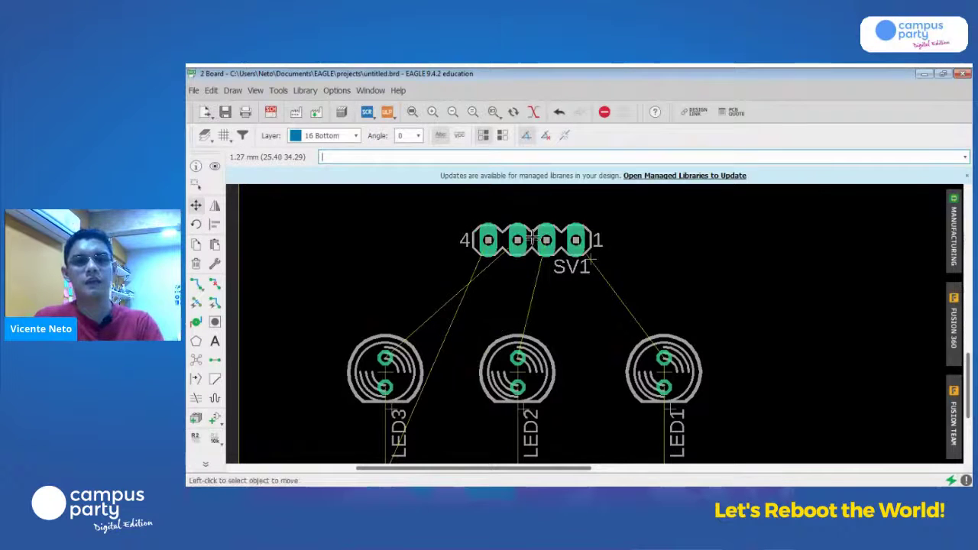
# Route bottom-layer traces from header pins 3, 2 and 1 to the upper pads of LED3, LED2 and LED1.
pyautogui.click(196, 283)
pyautogui.click(488, 240)
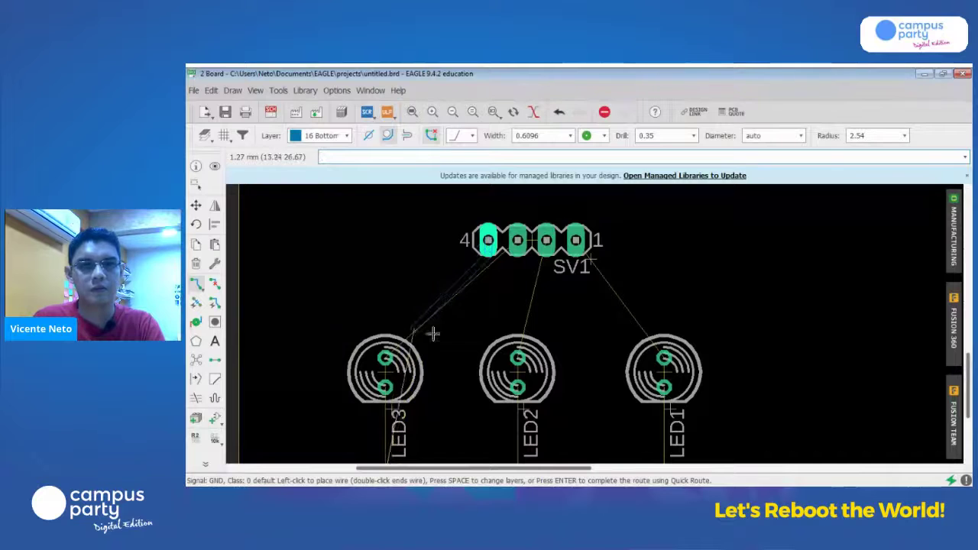
pyautogui.press('Escape')
pyautogui.click(518, 242)
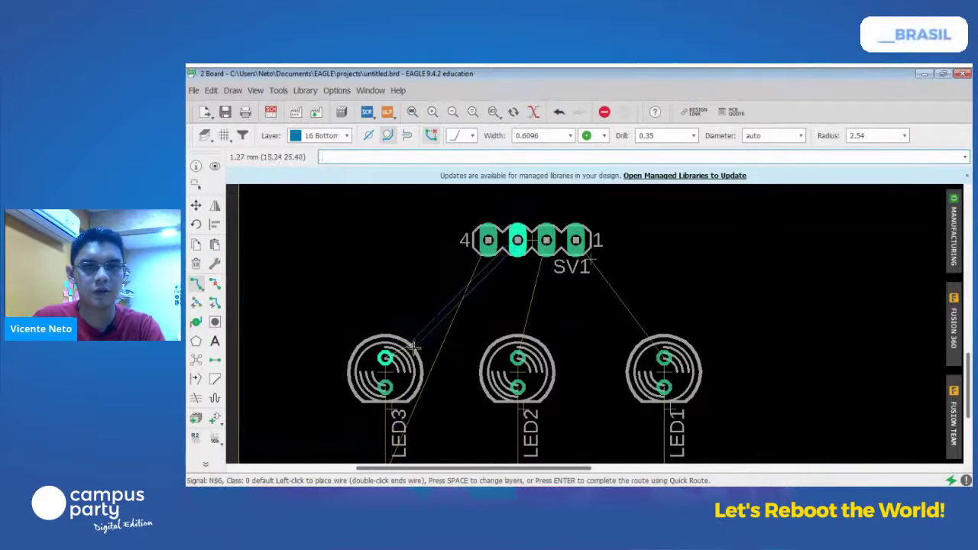
pyautogui.click(385, 358)
pyautogui.click(547, 241)
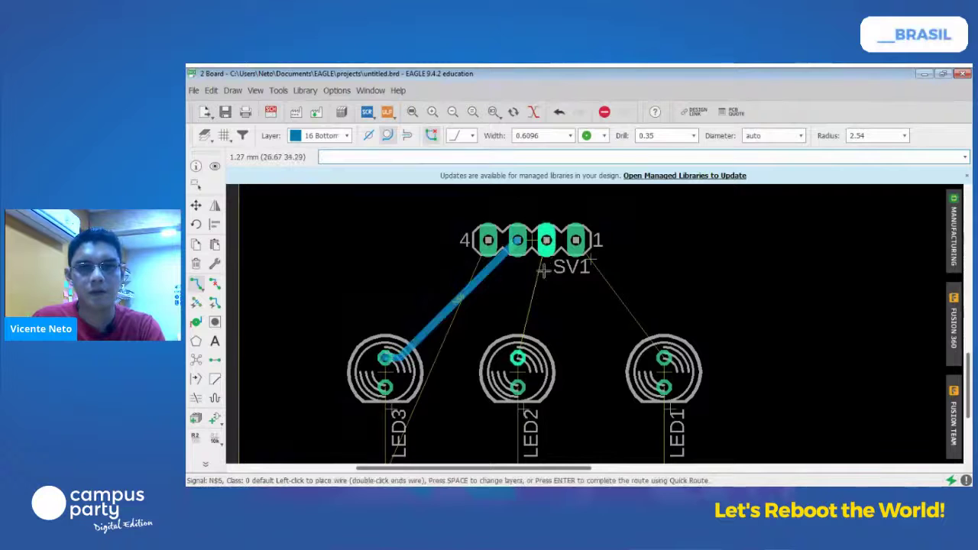
pyautogui.click(518, 358)
pyautogui.click(579, 243)
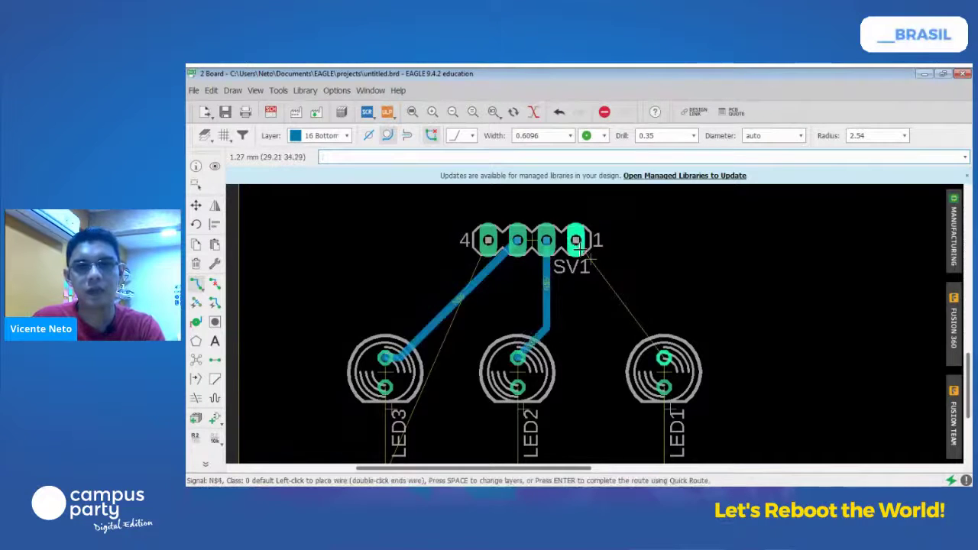
pyautogui.click(664, 358)
# Rotate resistor R3 half a turn in place so its GND pad faces away from LED3.
pyautogui.scroll(-1, 530, 348)
pyautogui.moveTo(554, 402); pyautogui.dragTo(535, 217, button='middle')
pyautogui.scroll(1, 535, 216)
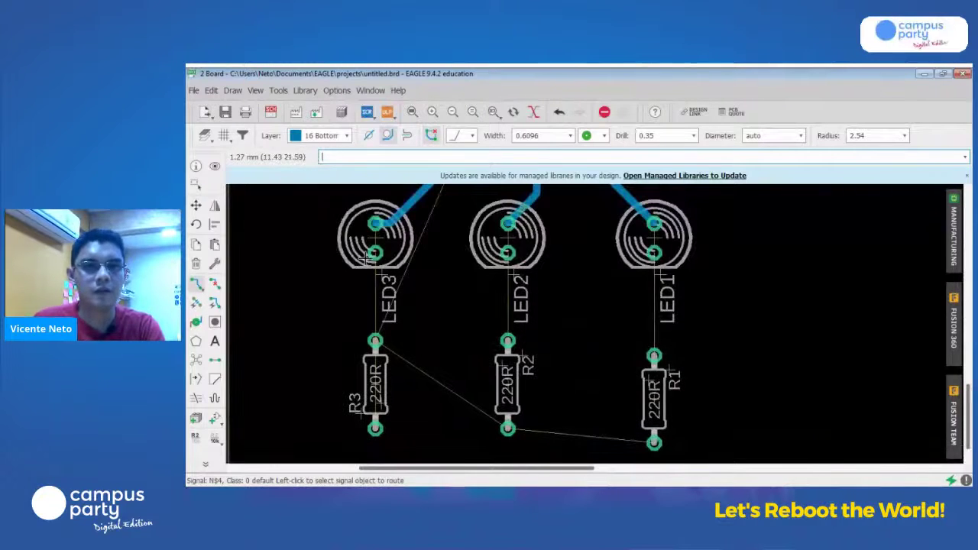
pyautogui.click(374, 254)
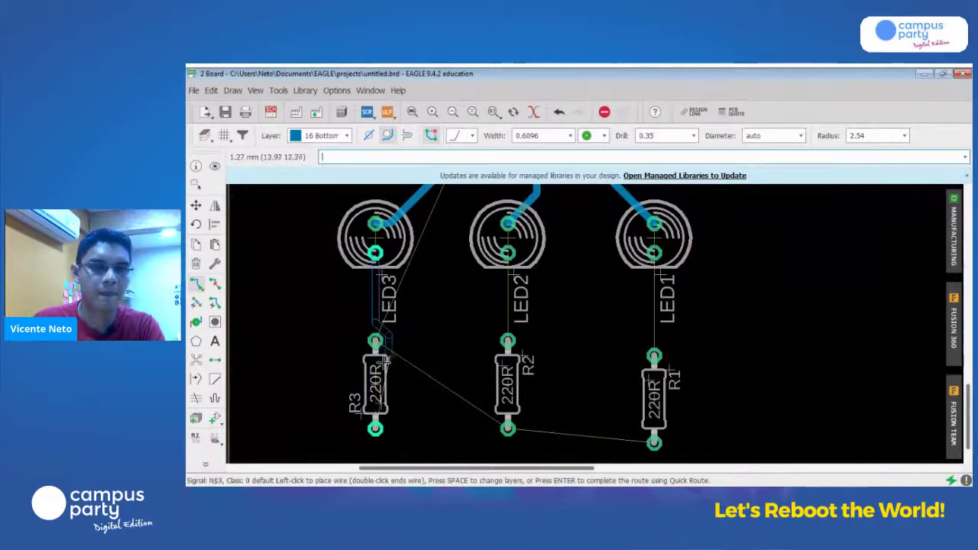
pyautogui.press('Escape')
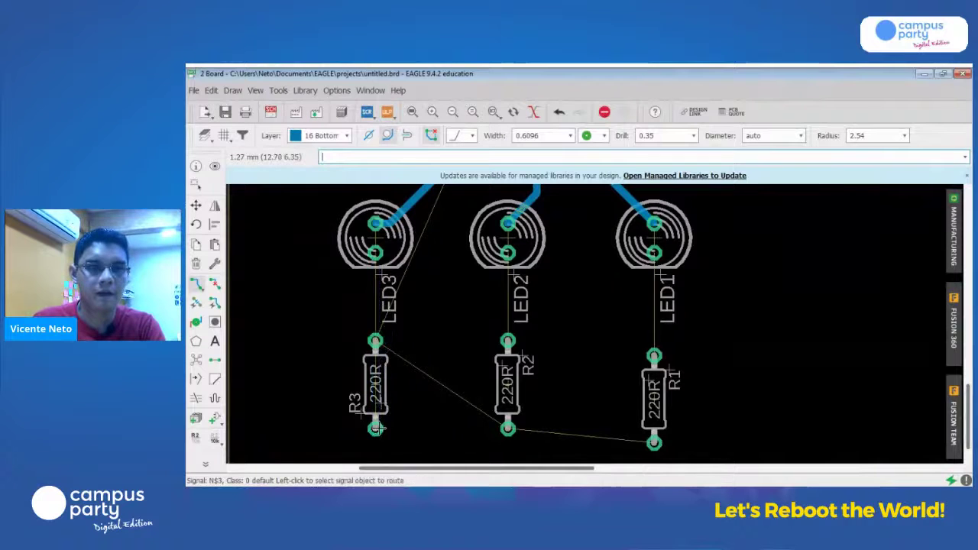
pyautogui.click(196, 205)
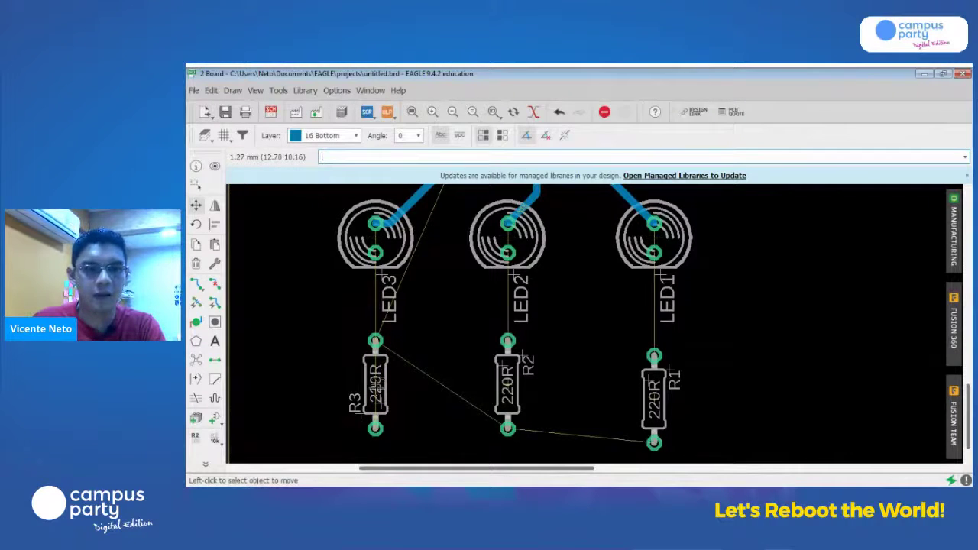
pyautogui.click(375, 389)
pyautogui.rightClick(375, 388)
pyautogui.rightClick(375, 388)
pyautogui.click(375, 388)
# Move resistor R1 up so it is level with R2 and R3, directly below LED1.
pyautogui.click(507, 377)
pyautogui.click(666, 374)
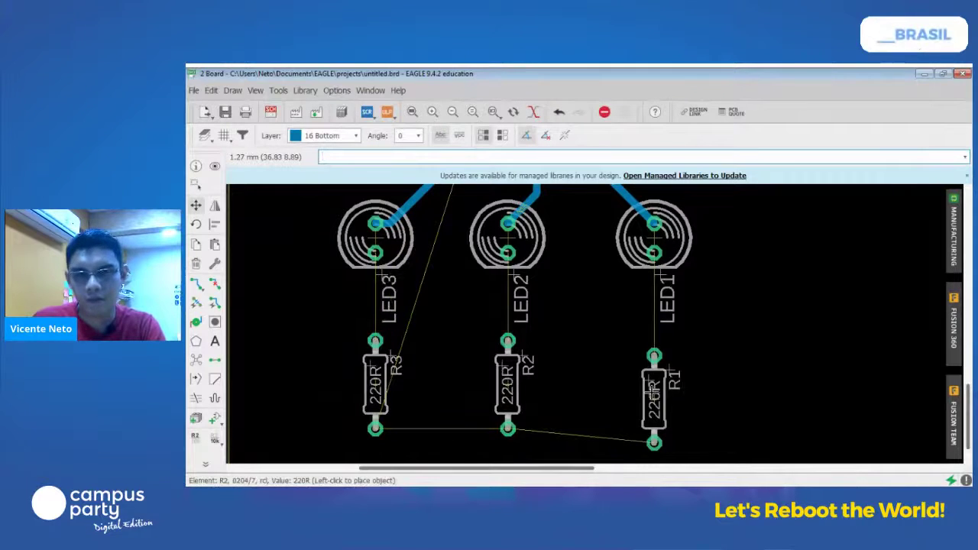
pyautogui.click(656, 389)
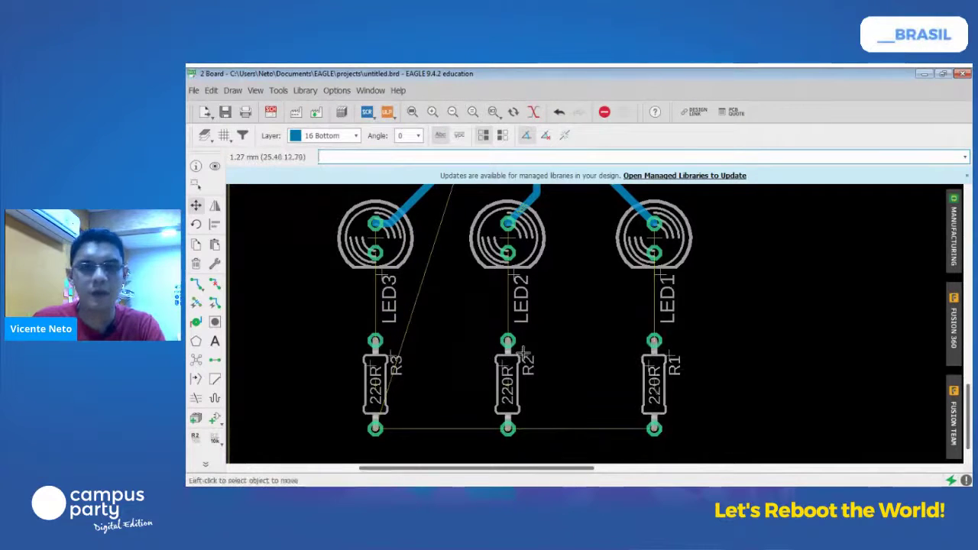
# Route a straight bottom-layer GND trace joining the lower pads of R3, R2 and R1.
pyautogui.click(196, 284)
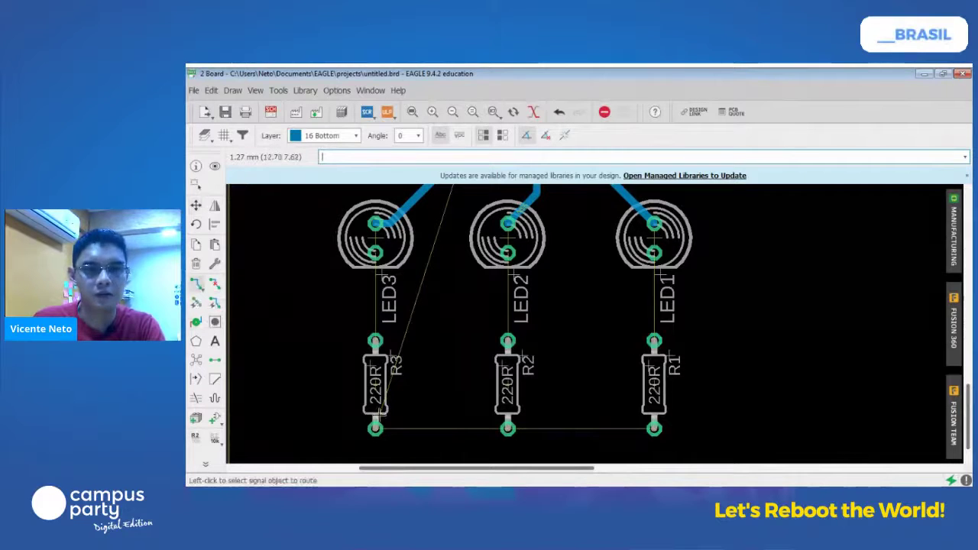
pyautogui.click(376, 428)
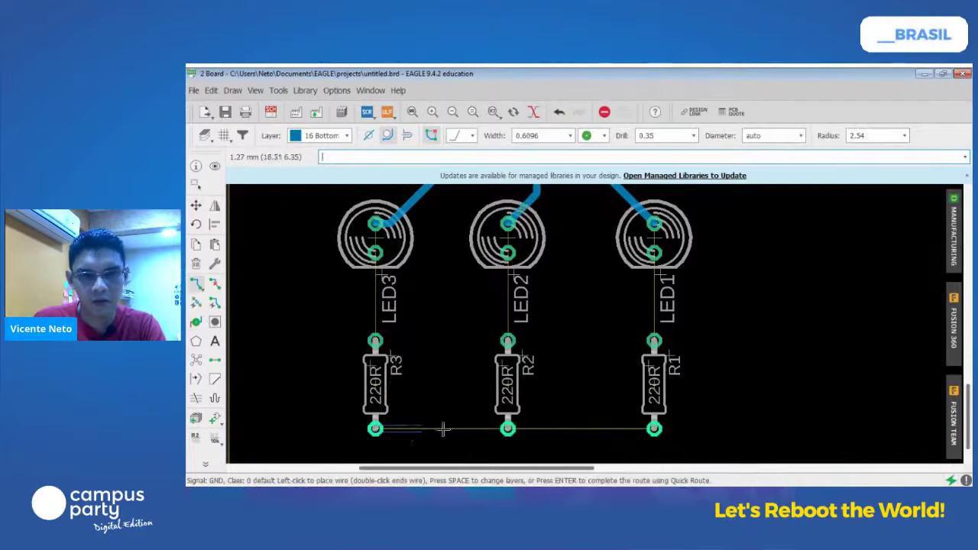
pyautogui.click(508, 429)
pyautogui.click(654, 428)
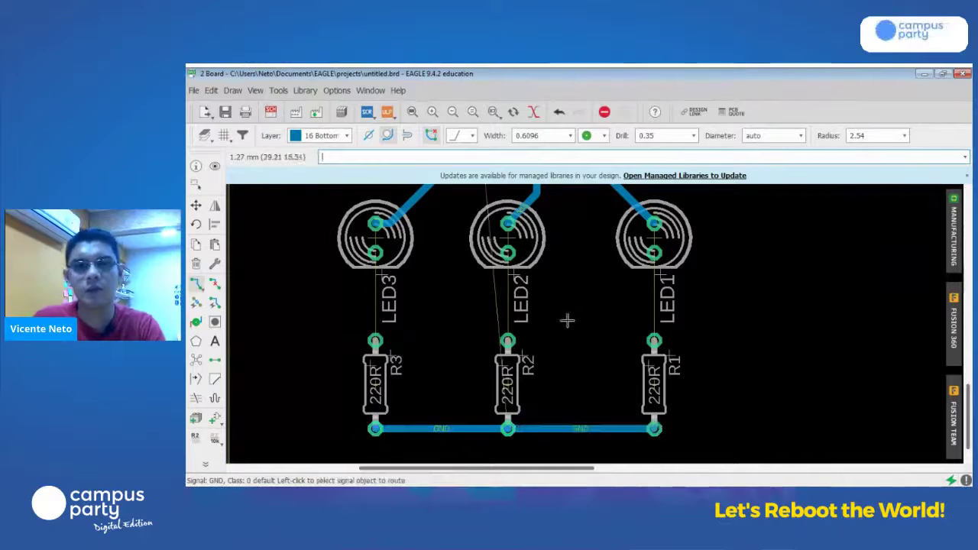
# Route straight bottom-layer traces from the lower pads of LED3, LED2 and LED1 to the upper pads of R3, R2 and R1.
pyautogui.click(375, 253)
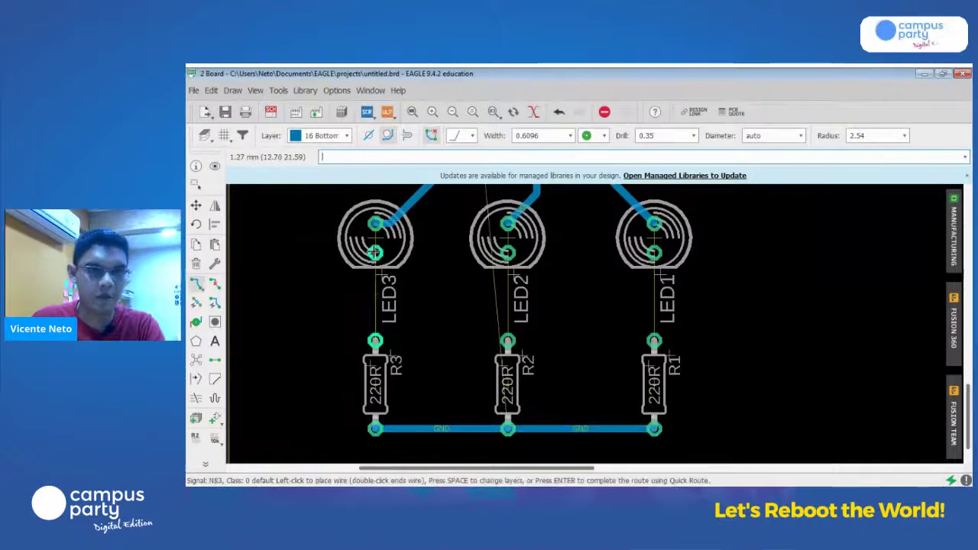
pyautogui.click(375, 340)
pyautogui.click(508, 253)
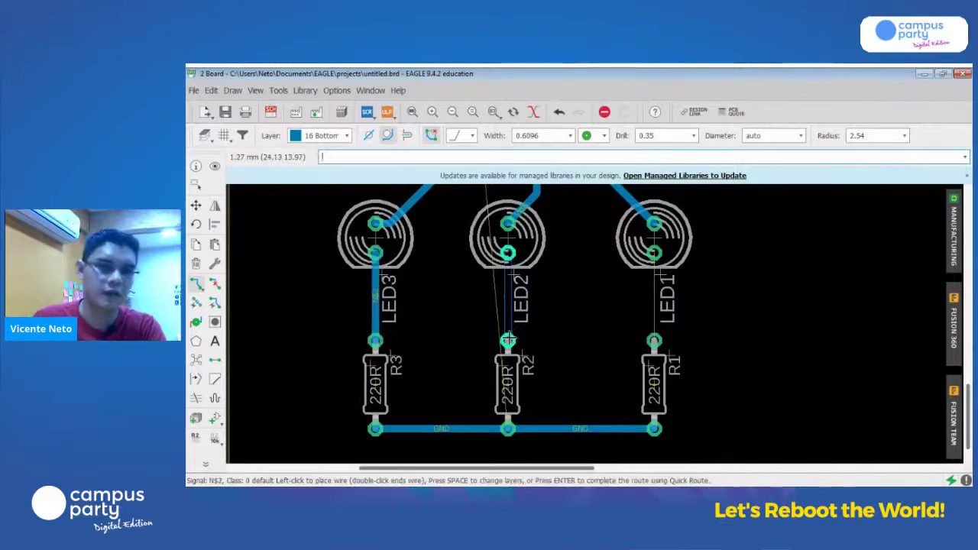
pyautogui.click(508, 341)
pyautogui.click(654, 253)
pyautogui.click(654, 341)
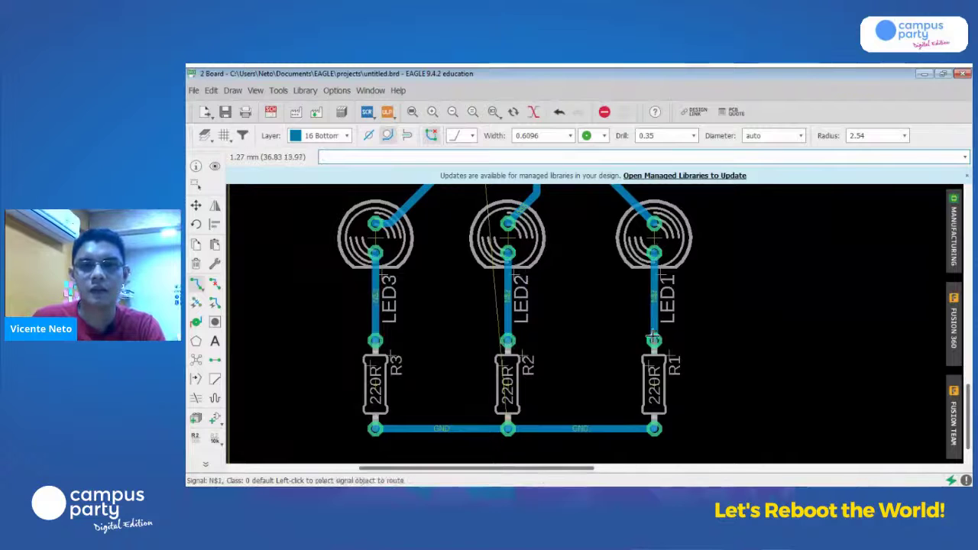
# Route the GND trace from header pin 4 around the outer side of LED3 and R3 to R3's lower pad.
pyautogui.scroll(-2, 574, 357)
pyautogui.click(517, 211)
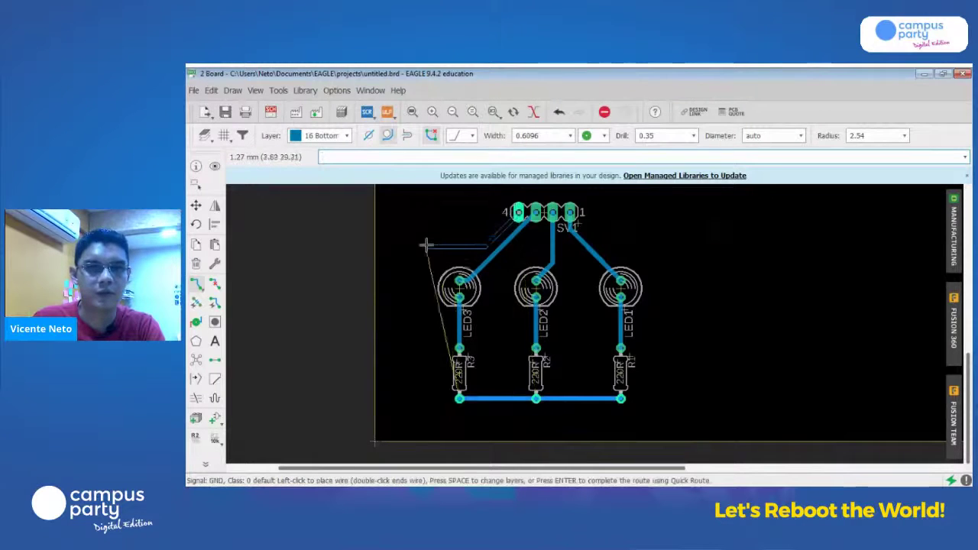
pyautogui.click(425, 256)
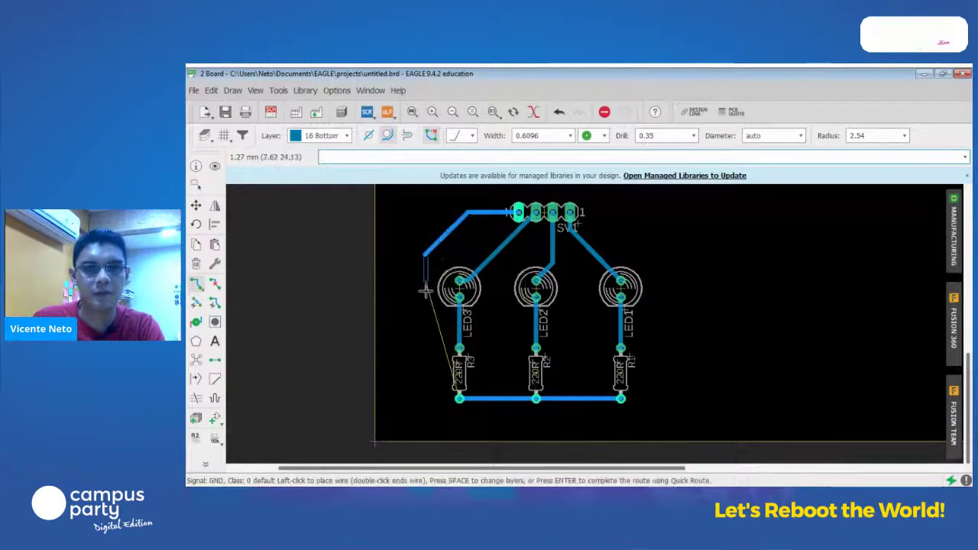
pyautogui.click(440, 398)
pyautogui.click(454, 399)
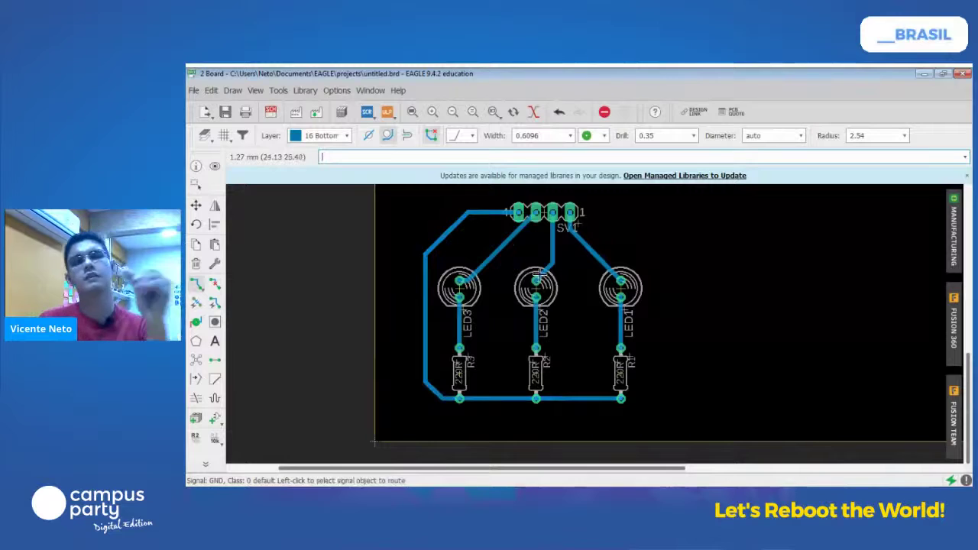
# Shrink the board outline to about 46 by 42 mm by moving its upper and right edges in close around the routed parts.
pyautogui.scroll(-4, 700, 321)
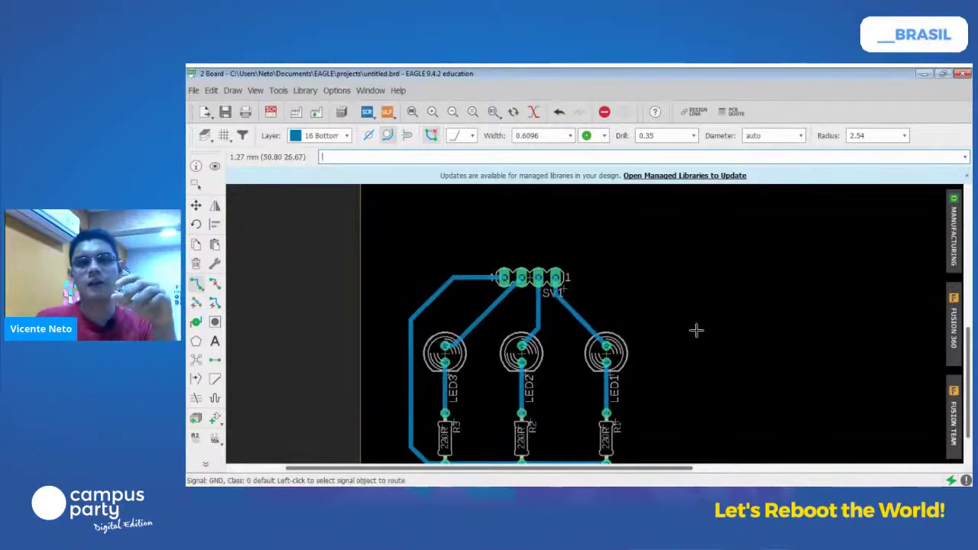
pyautogui.moveTo(694, 329); pyautogui.dragTo(619, 352, button='middle')
pyautogui.scroll(-3, 607, 298)
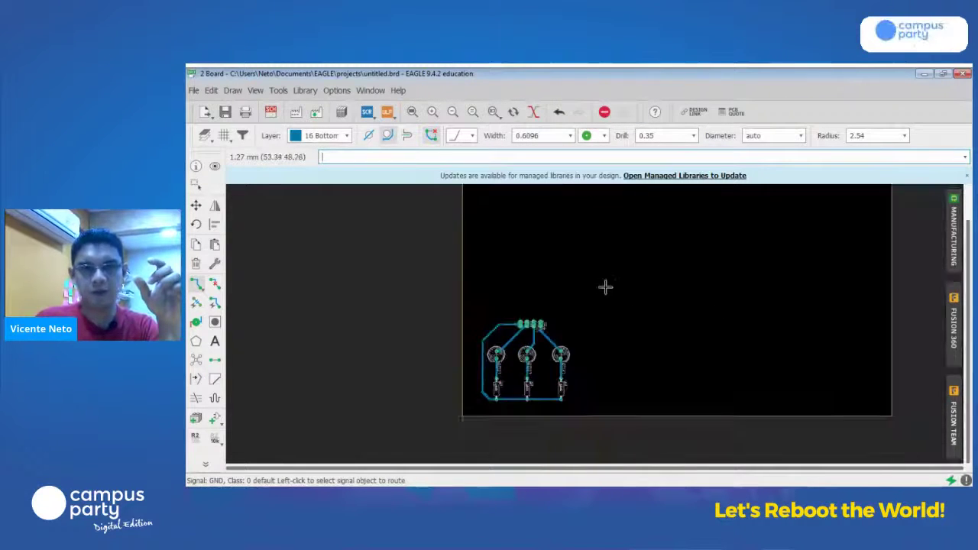
pyautogui.click(195, 205)
pyautogui.click(592, 223)
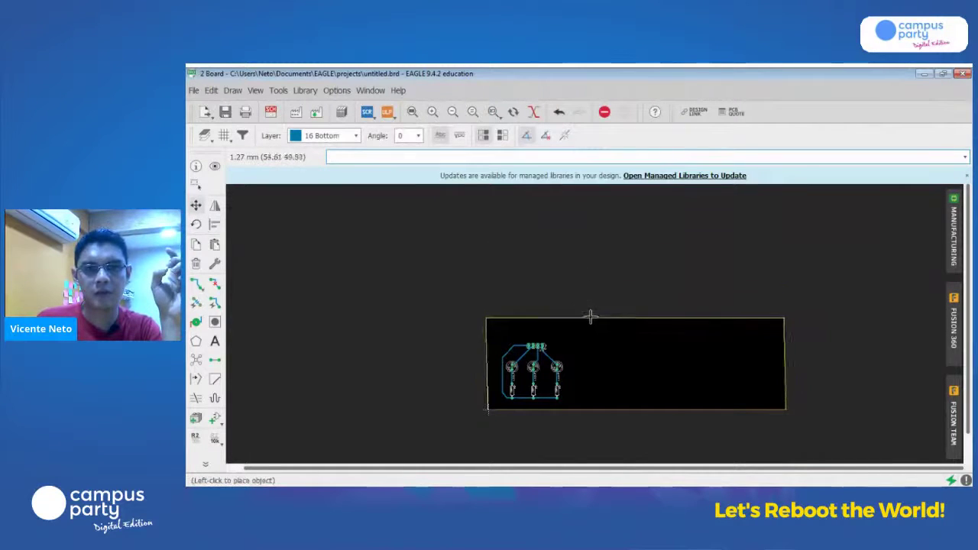
pyautogui.click(591, 333)
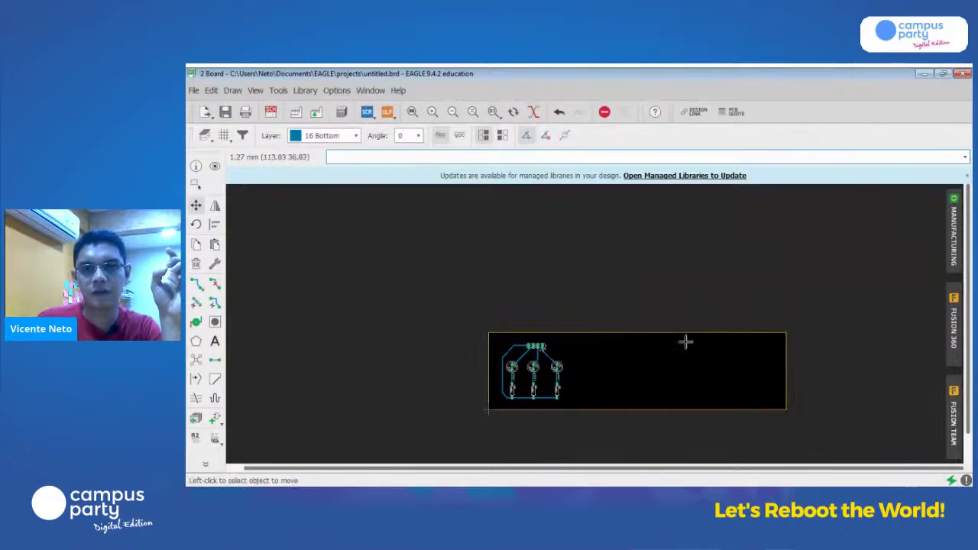
pyautogui.click(787, 370)
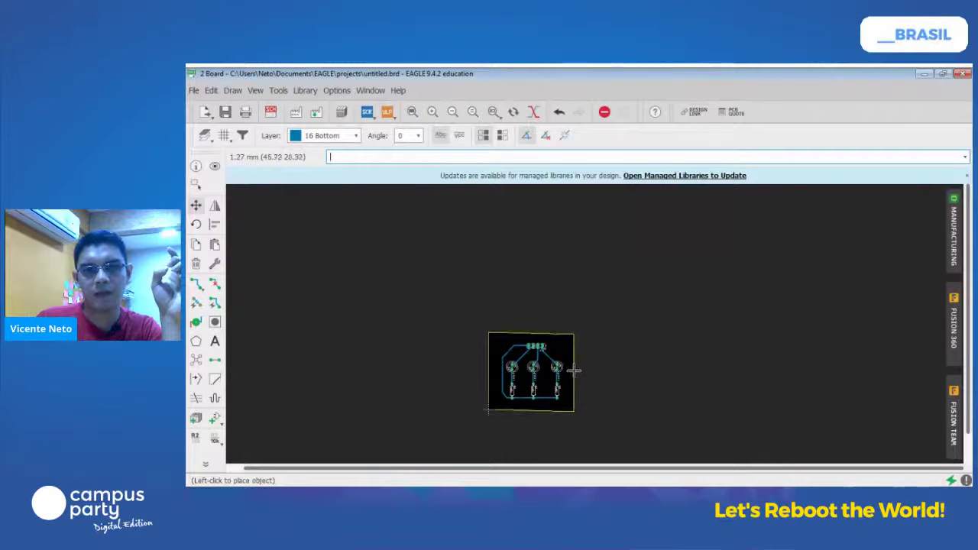
pyautogui.click(573, 369)
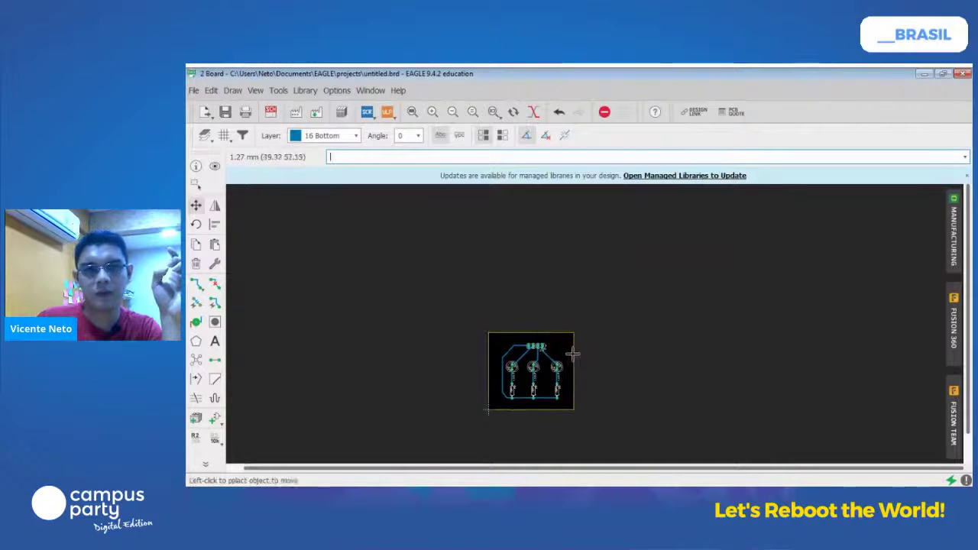
pyautogui.click(411, 112)
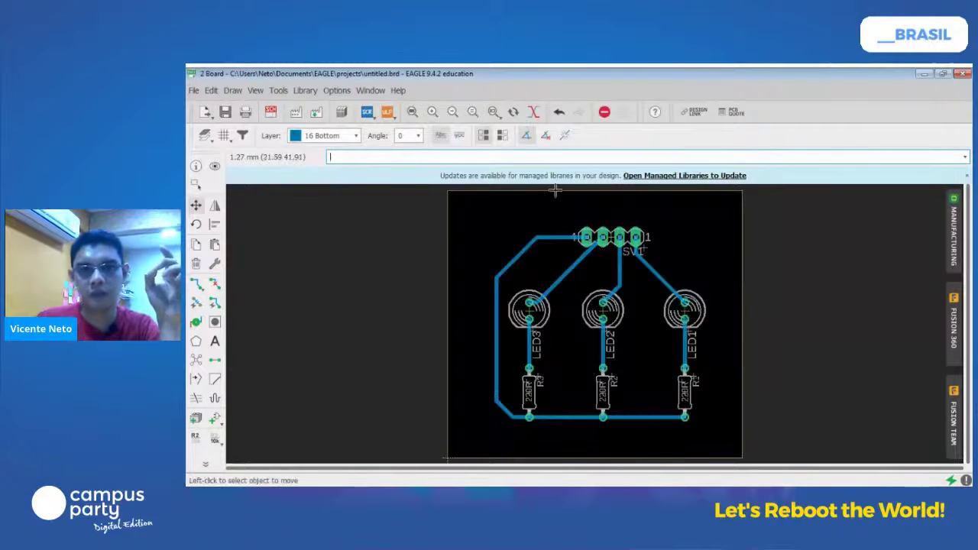
pyautogui.click(529, 415)
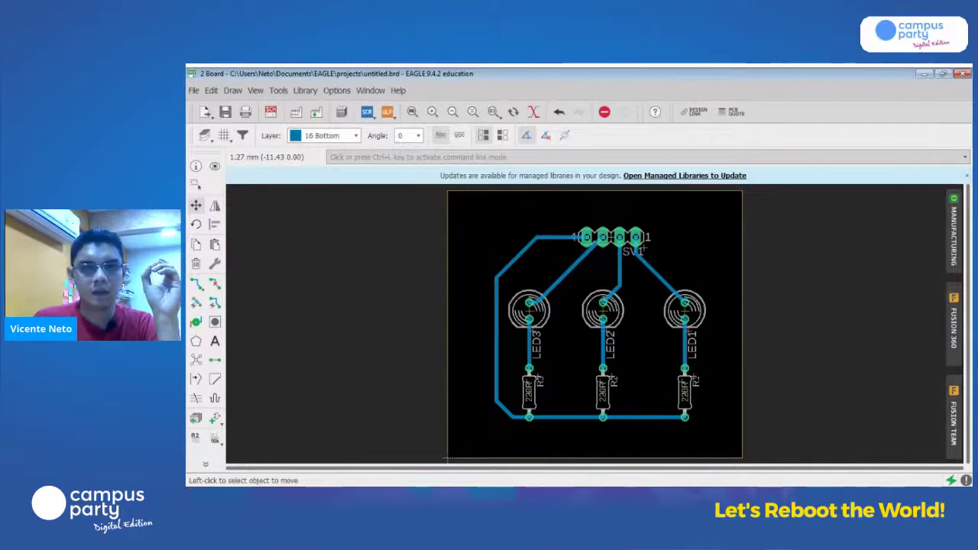
pyautogui.hotkey('ctrl', 'l')
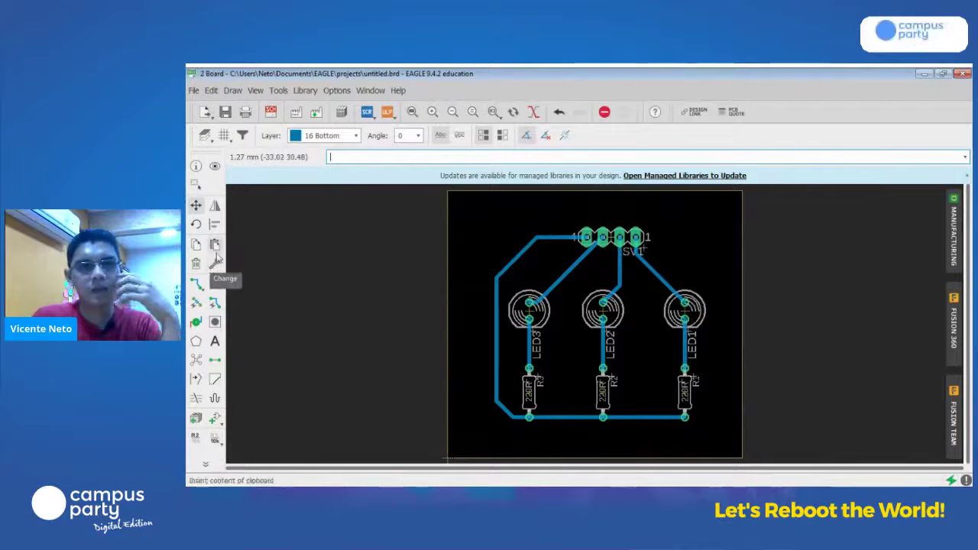
pyautogui.click(270, 113)
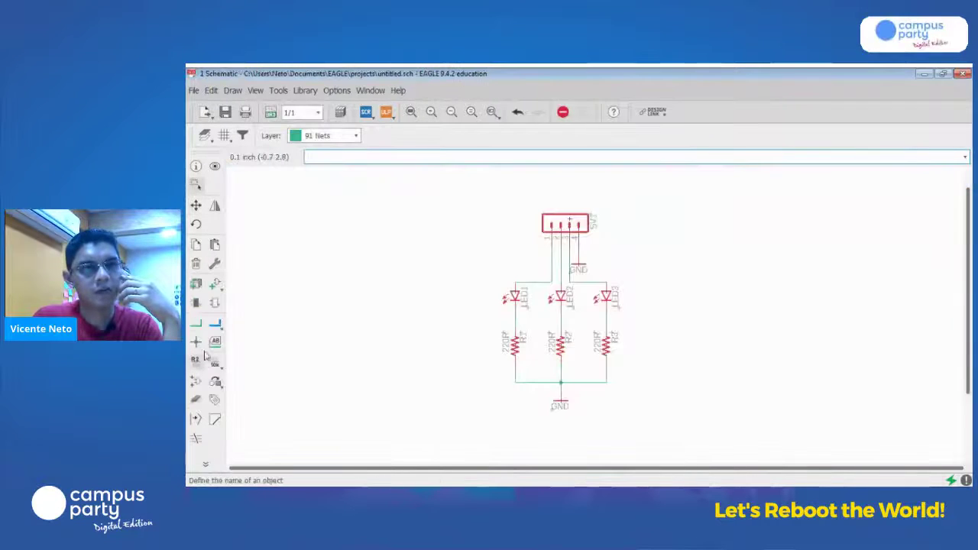
pyautogui.click(271, 113)
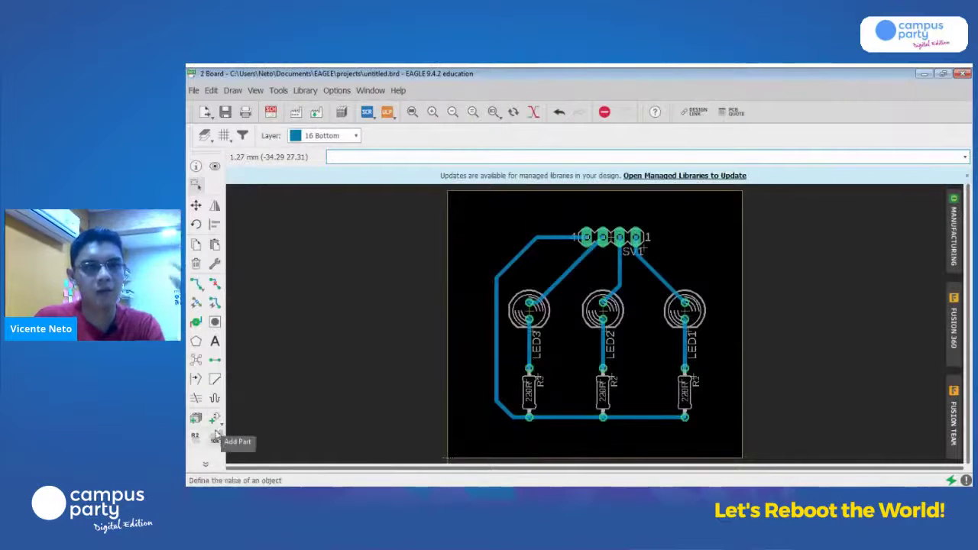
pyautogui.click(218, 285)
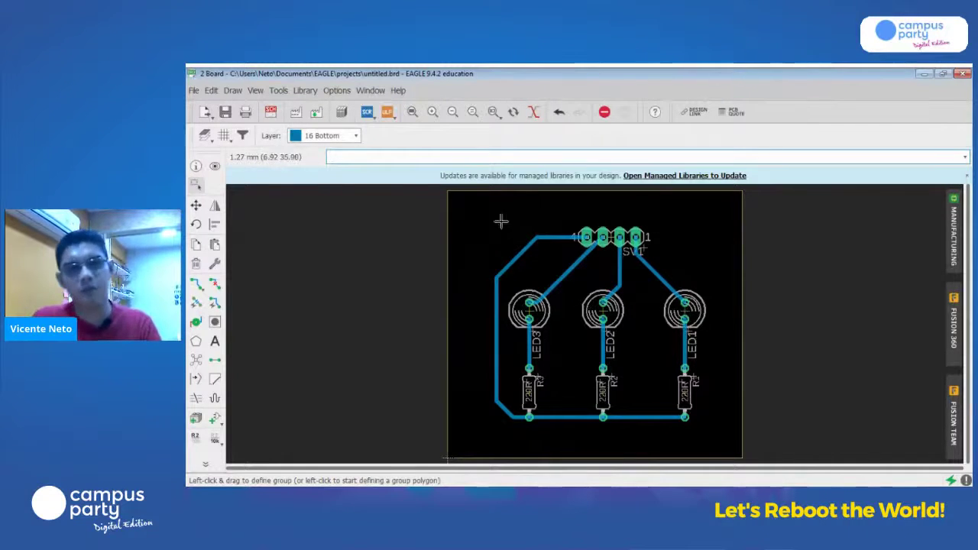
pyautogui.click(215, 282)
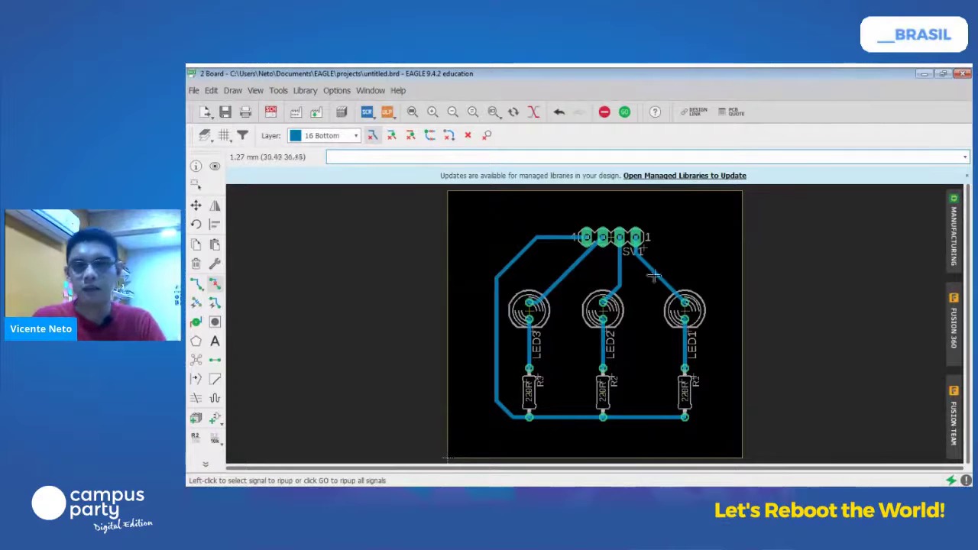
pyautogui.click(512, 442)
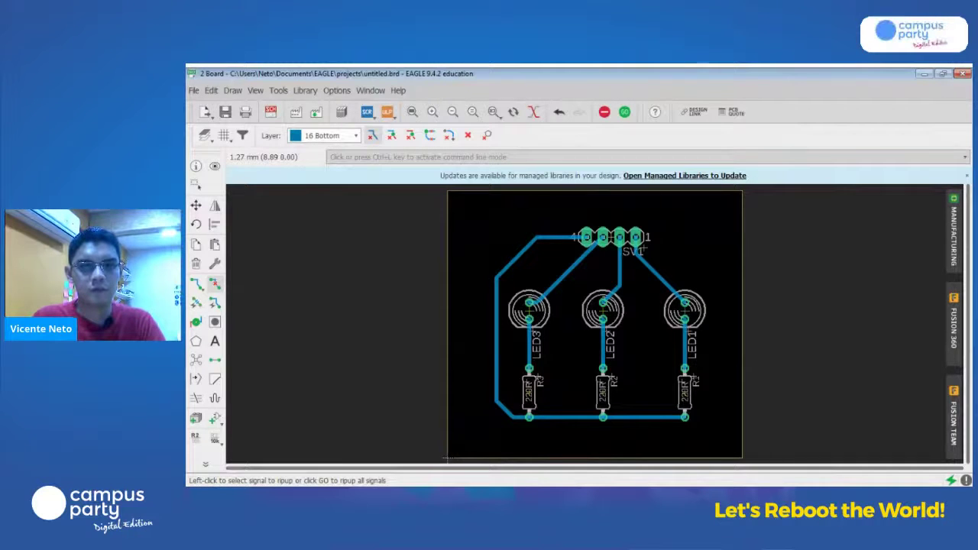
pyautogui.hotkey('ctrl', 'l')
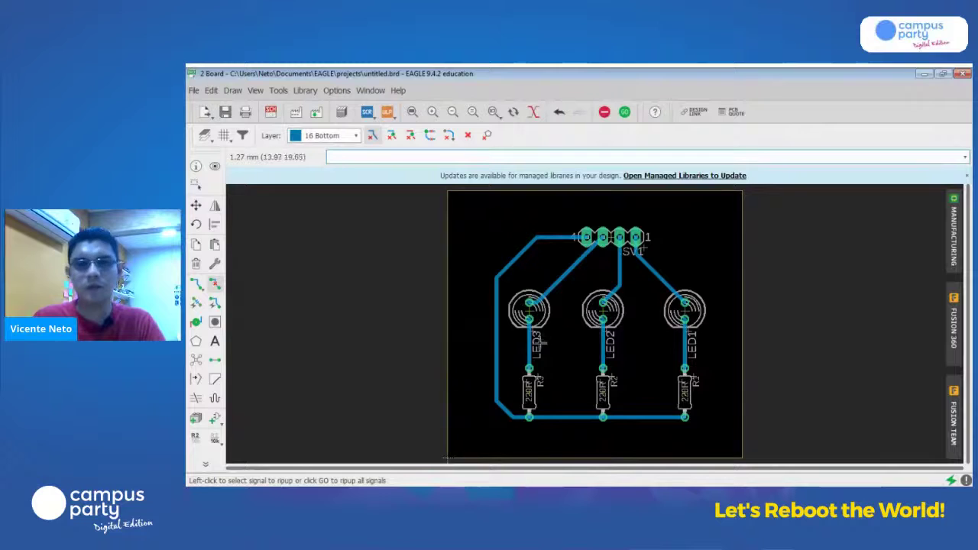